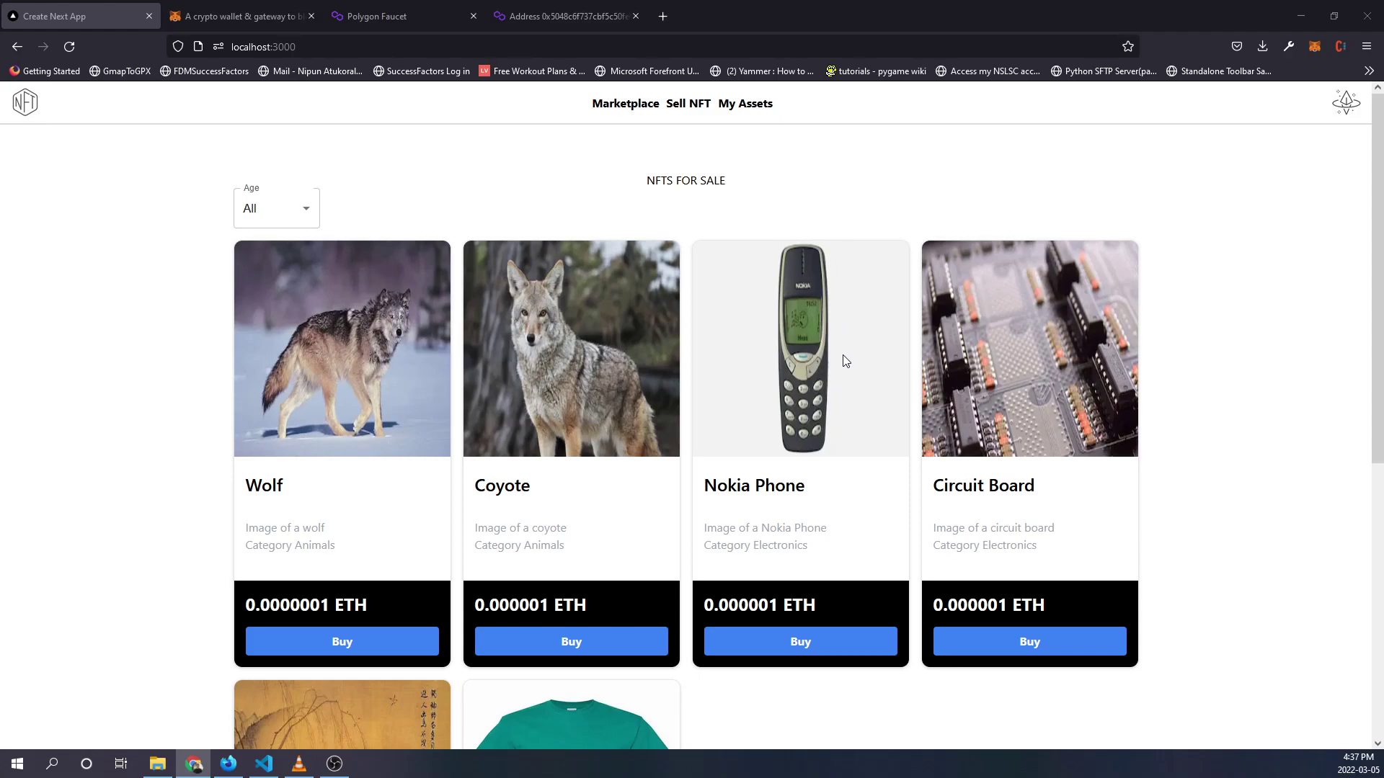
pyautogui.scroll(-3, 822, 444)
pyautogui.scroll(3, 726, 288)
pyautogui.scroll(-4, 566, 231)
pyautogui.scroll(4, 713, 264)
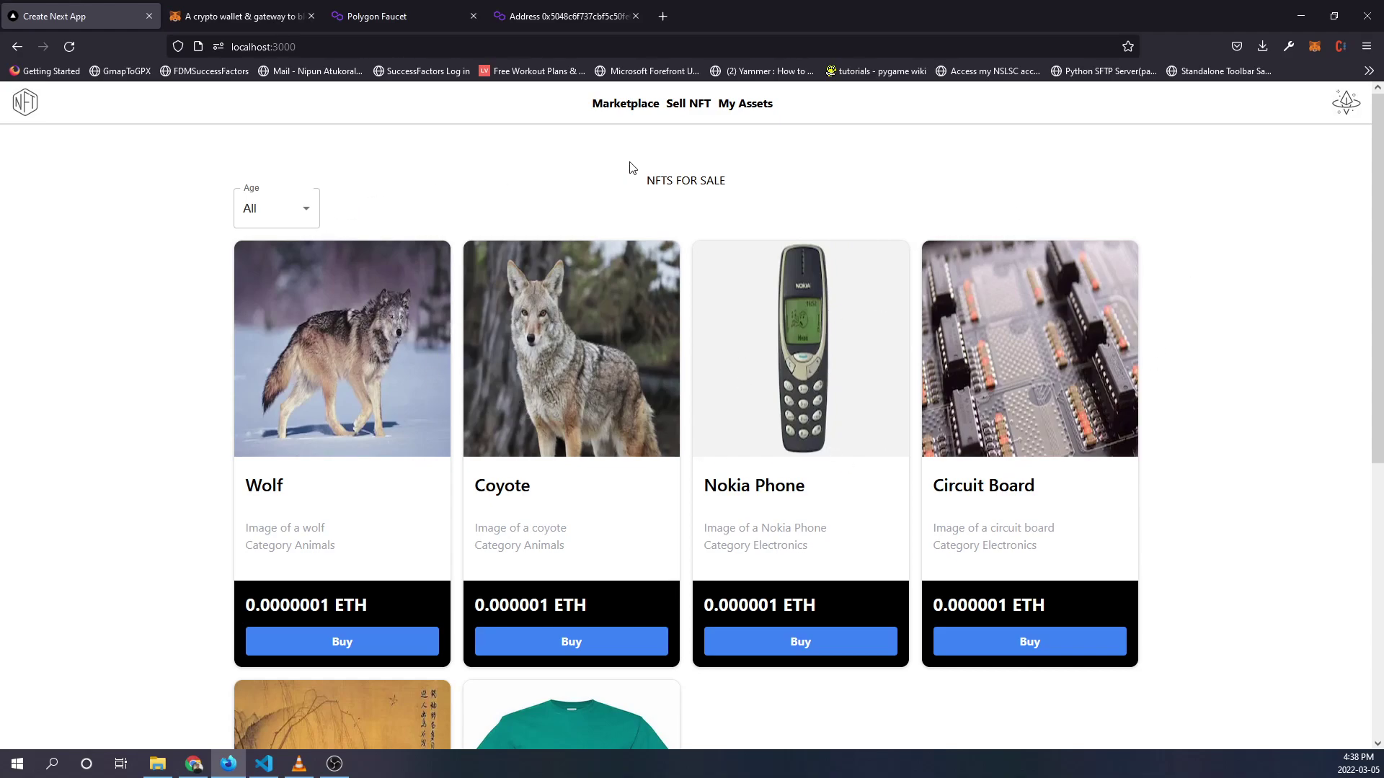
pyautogui.scroll(-5, 682, 338)
pyautogui.scroll(3, 766, 504)
pyautogui.scroll(5, 765, 505)
# Step: Filter the listings by Animals, Clothes, Electronics, Music and Art, then show all again
pyautogui.click(276, 208)
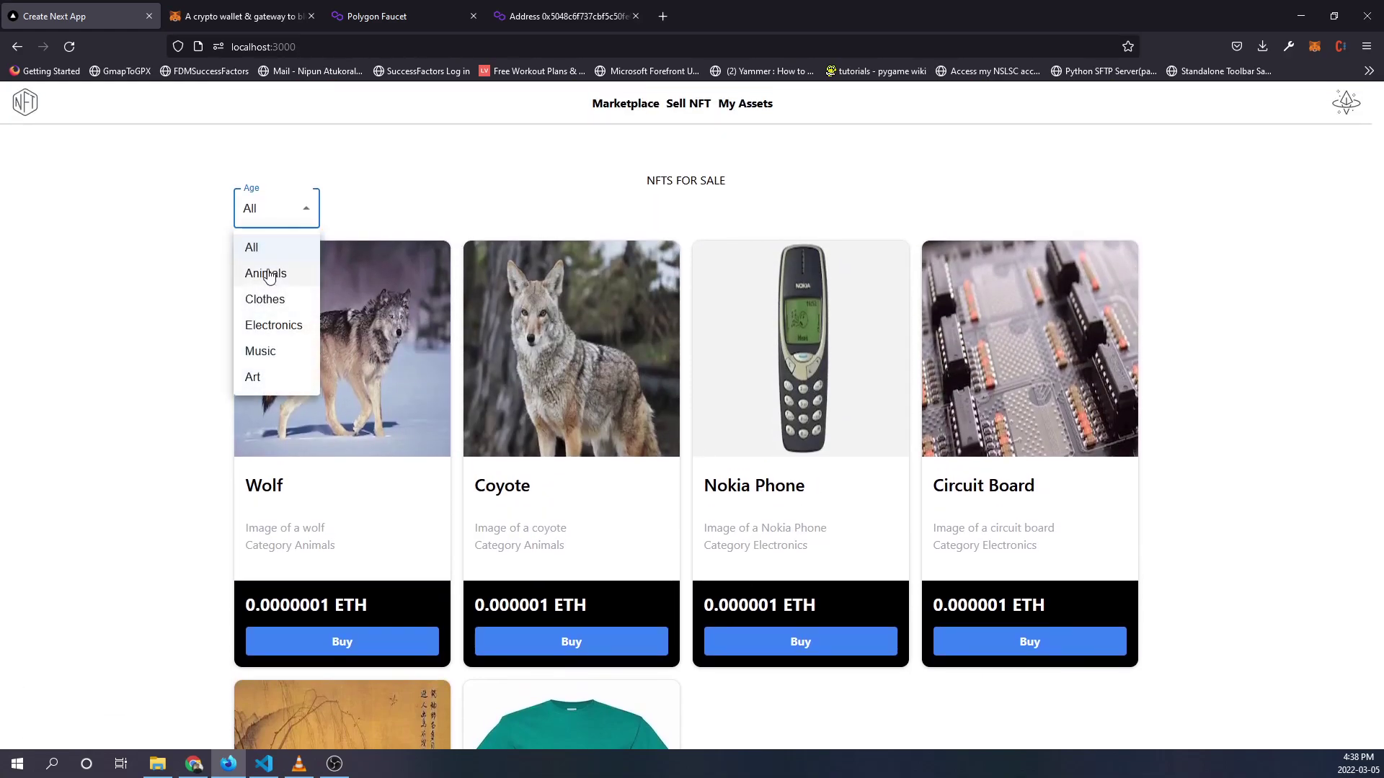
pyautogui.click(265, 273)
pyautogui.click(276, 246)
pyautogui.click(265, 338)
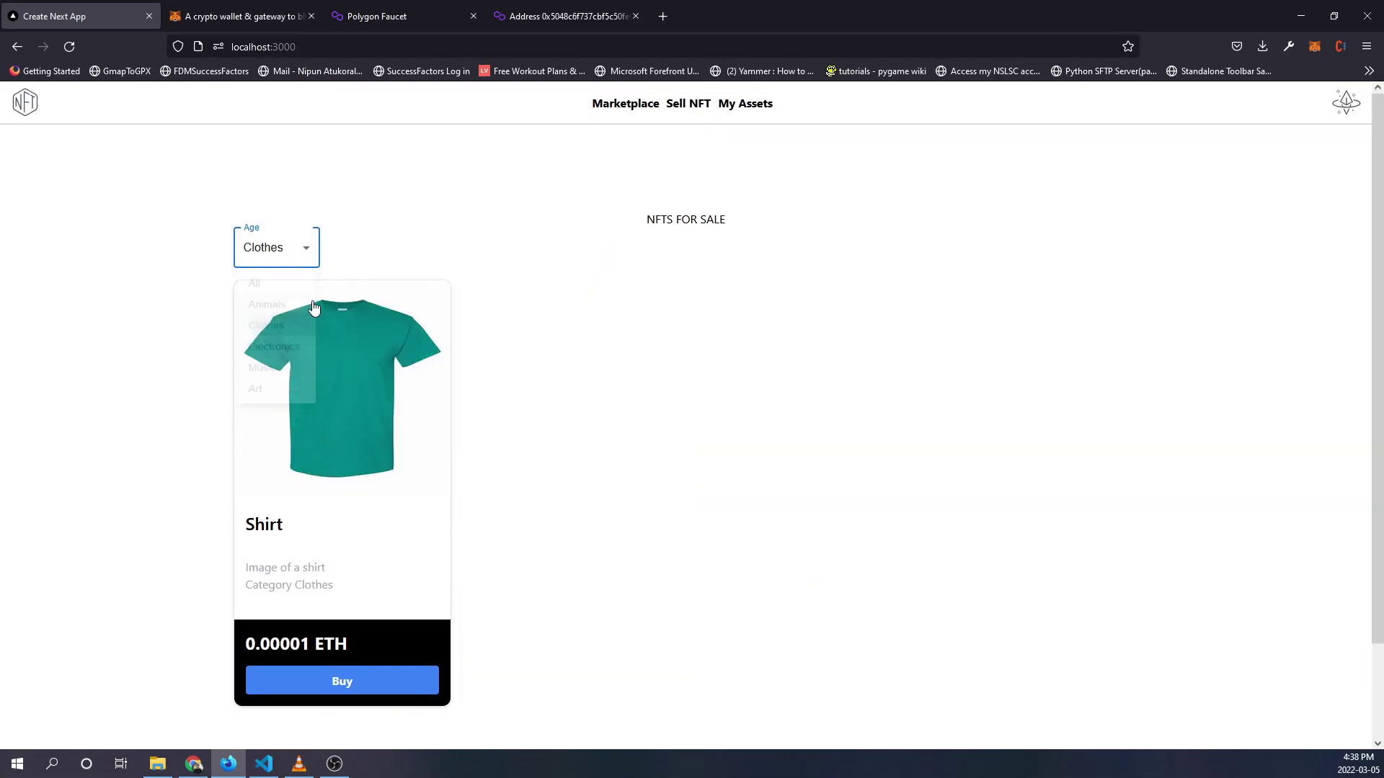
pyautogui.click(284, 249)
pyautogui.click(276, 365)
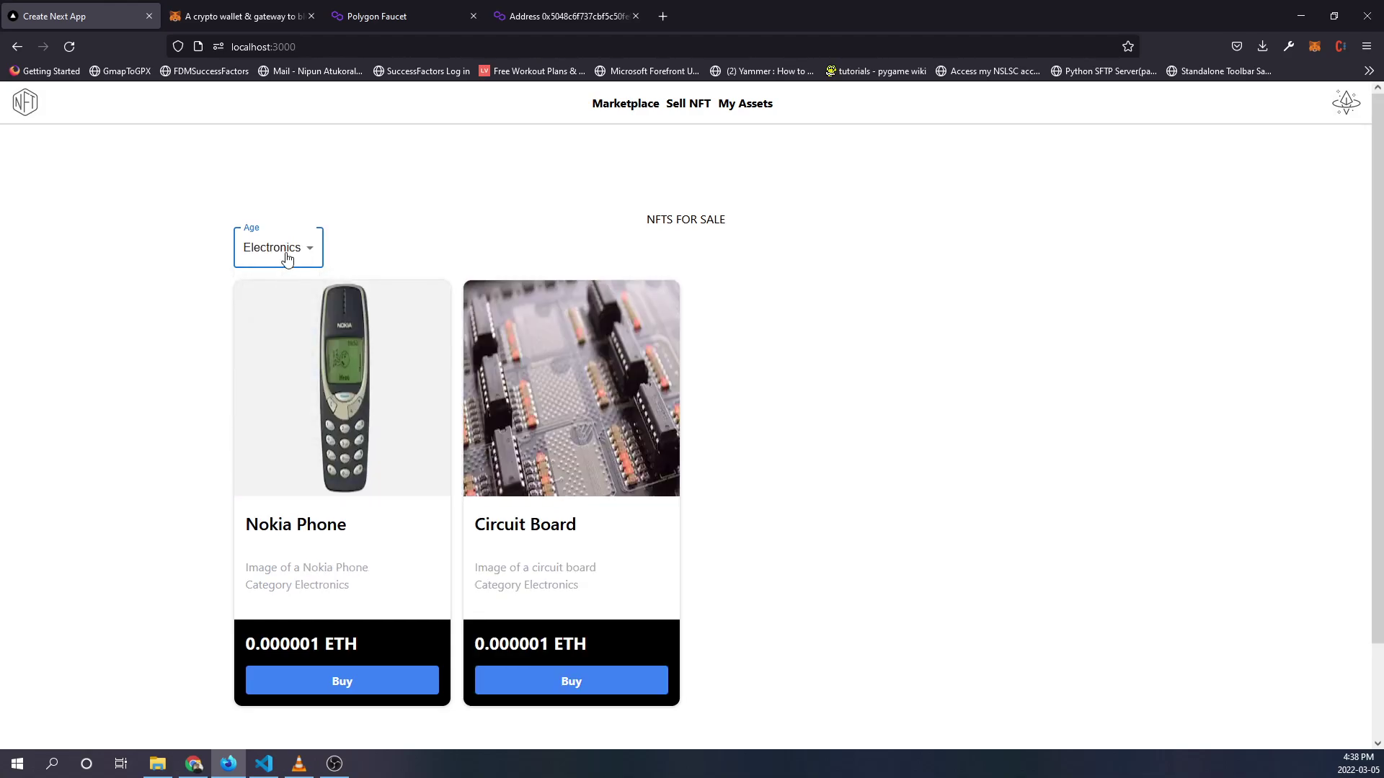
pyautogui.click(284, 248)
pyautogui.click(276, 389)
pyautogui.click(537, 461)
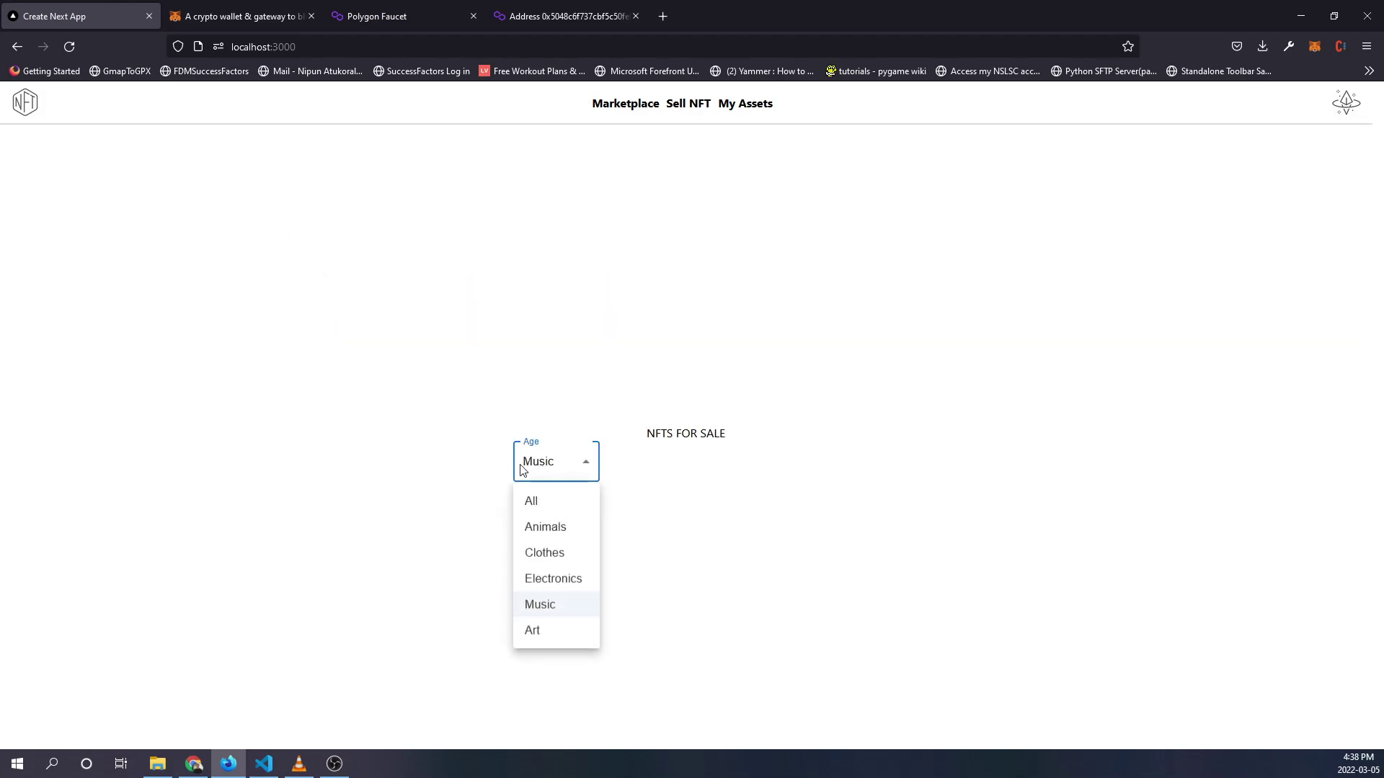
pyautogui.click(532, 630)
pyautogui.click(276, 247)
pyautogui.click(251, 286)
pyautogui.scroll(-2, 565, 328)
pyautogui.scroll(1, 565, 328)
# Step: Enter name Abstract Art, a description and price 0.000001 in the Sell NFT form
pyautogui.hotkey('alt', 'Tab')
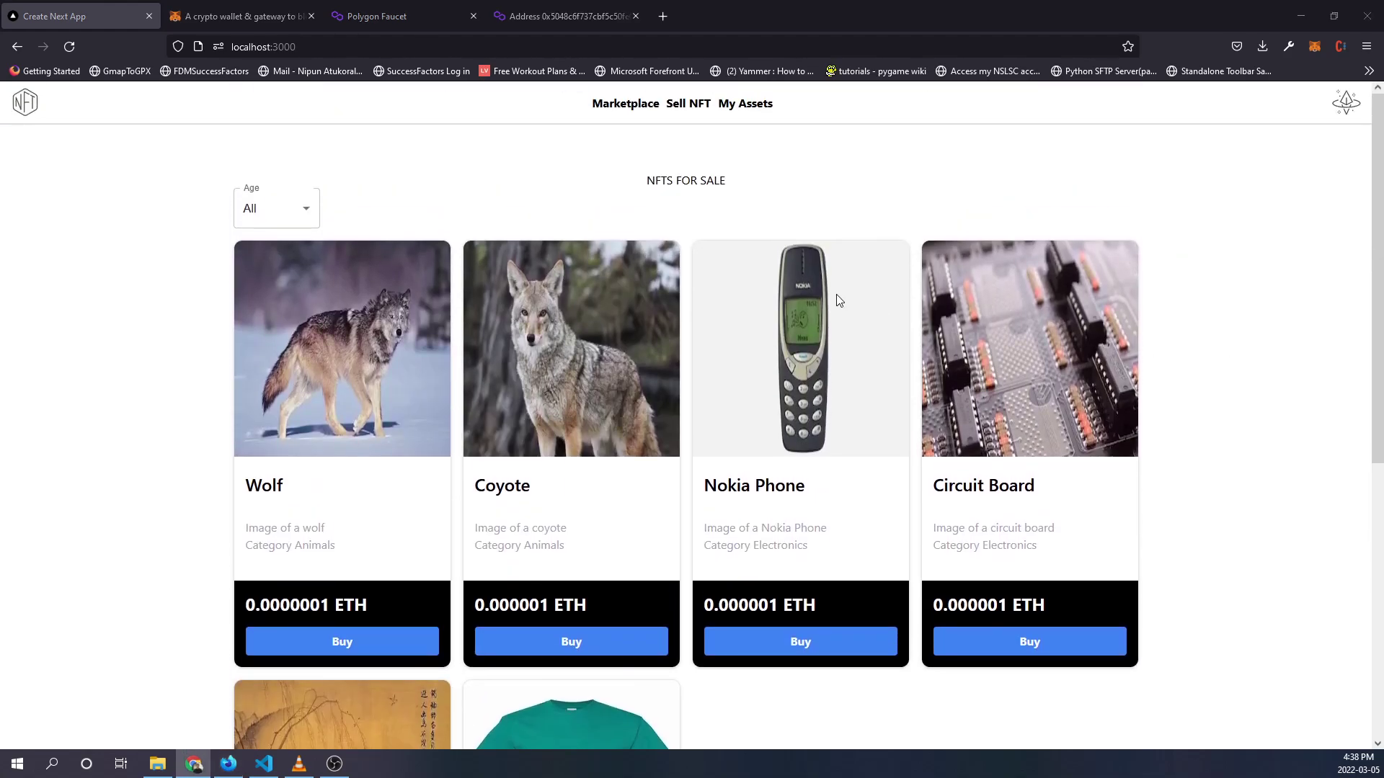
pyautogui.click(687, 104)
pyautogui.click(716, 193)
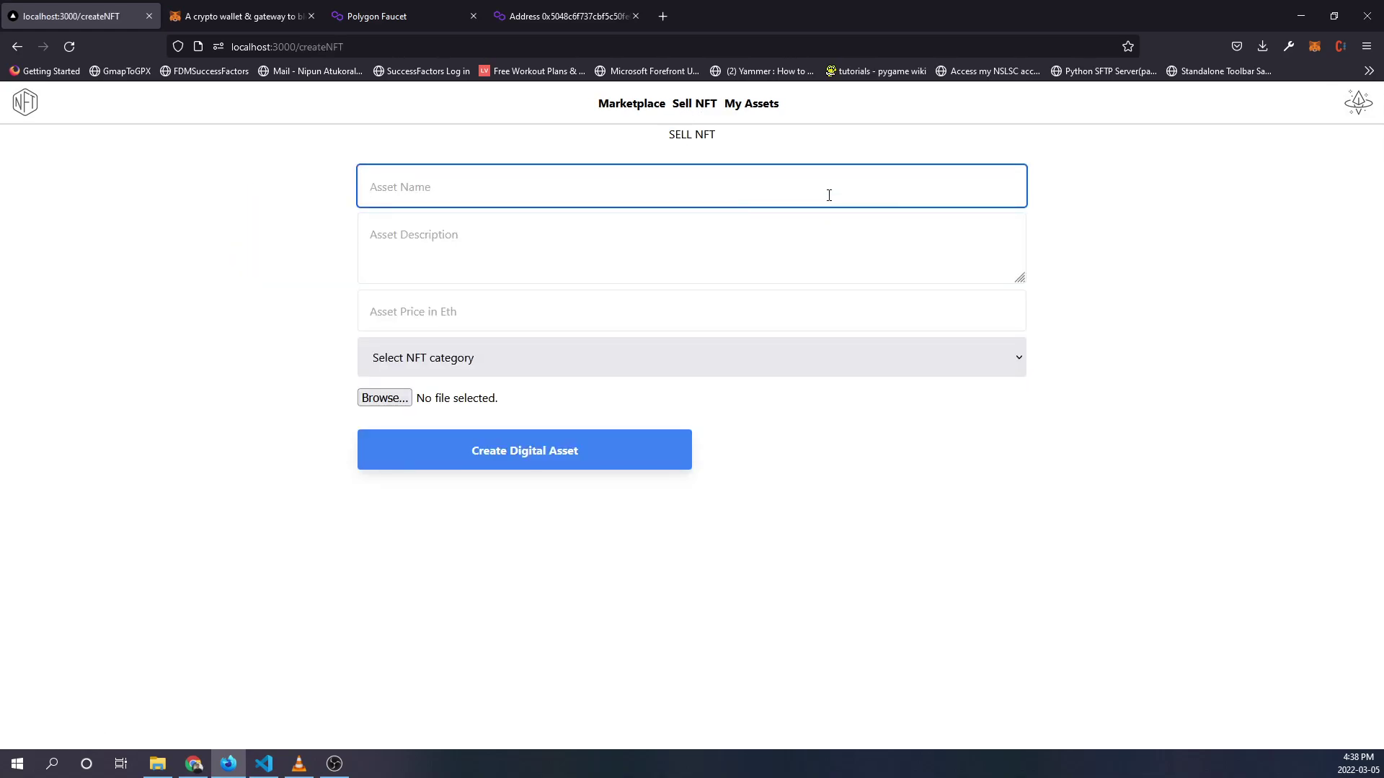
pyautogui.write('Abstract Art')
pyautogui.press('Tab')
pyautogui.write('Image o')
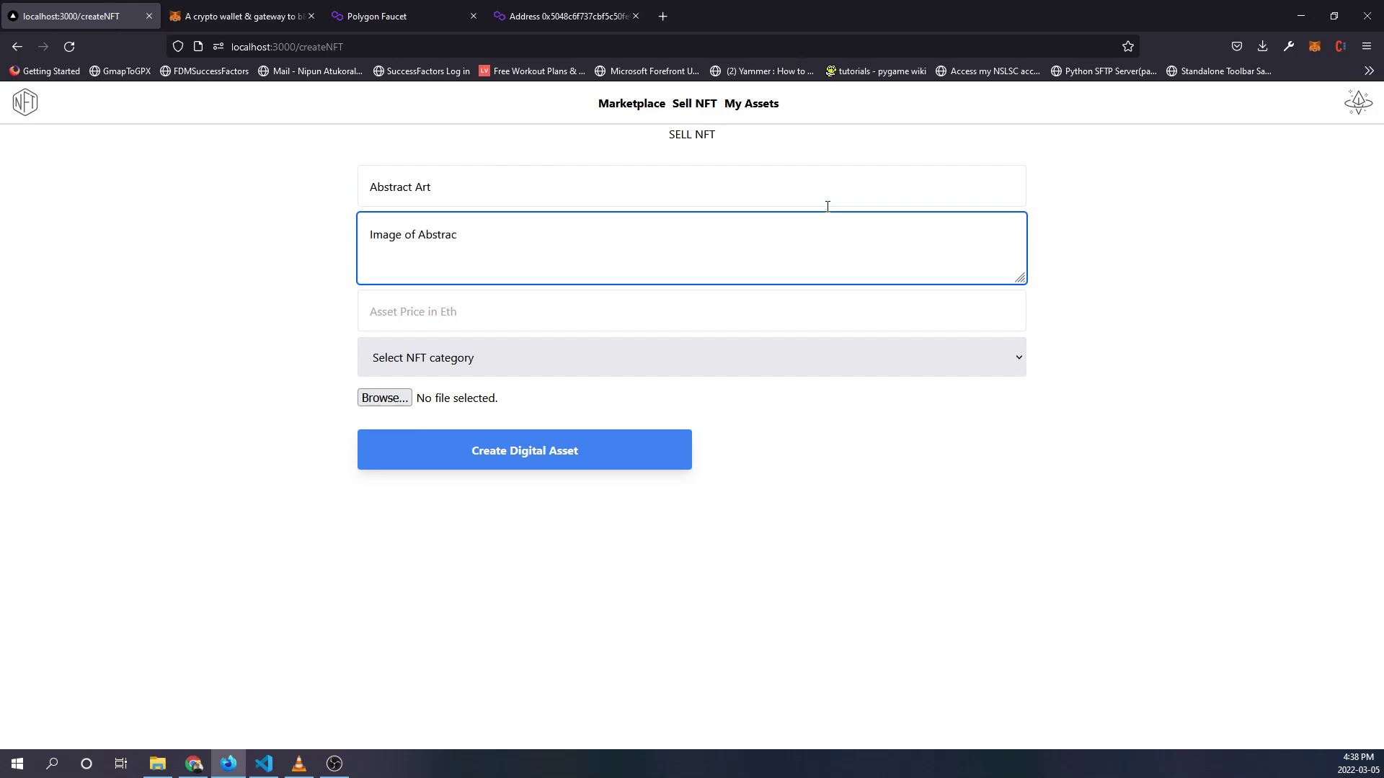
pyautogui.press('Tab')
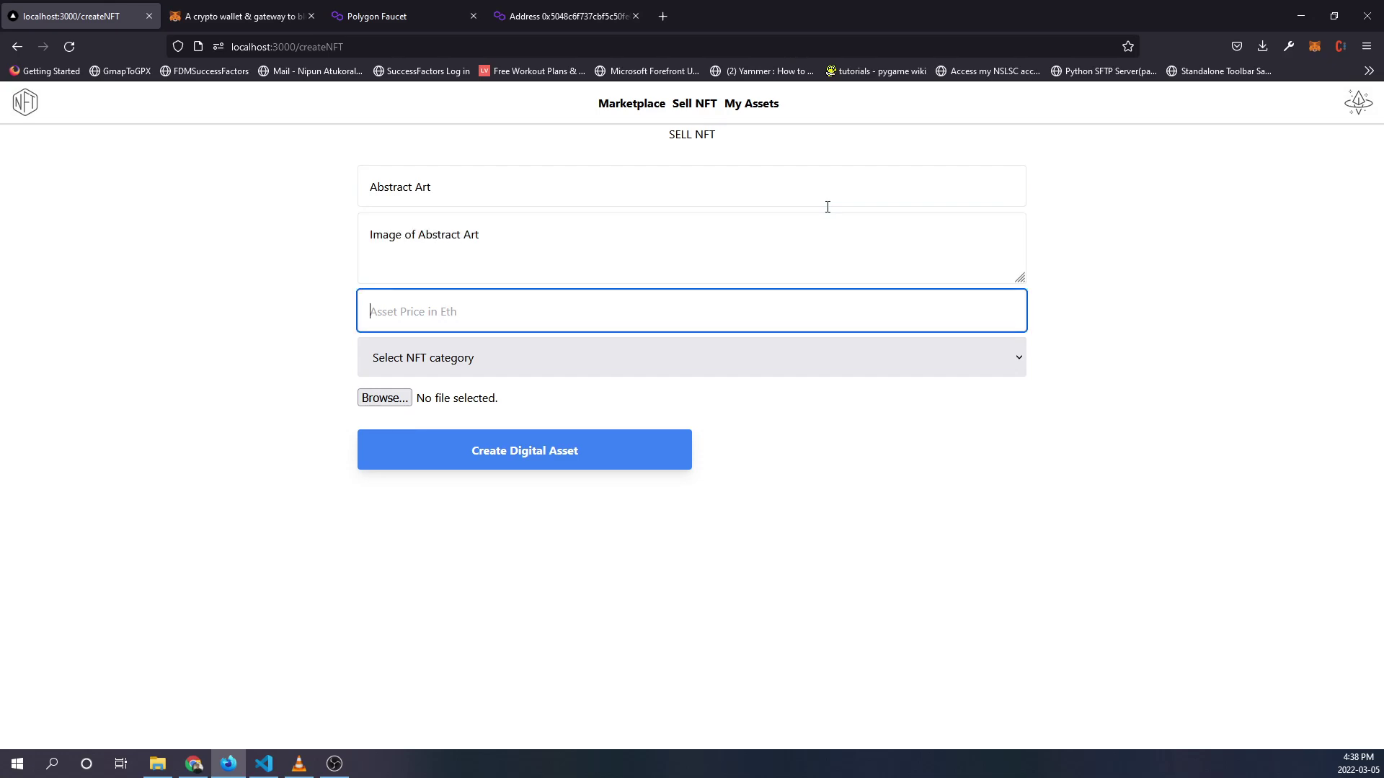
pyautogui.write('0.000001')
pyautogui.click(1152, 300)
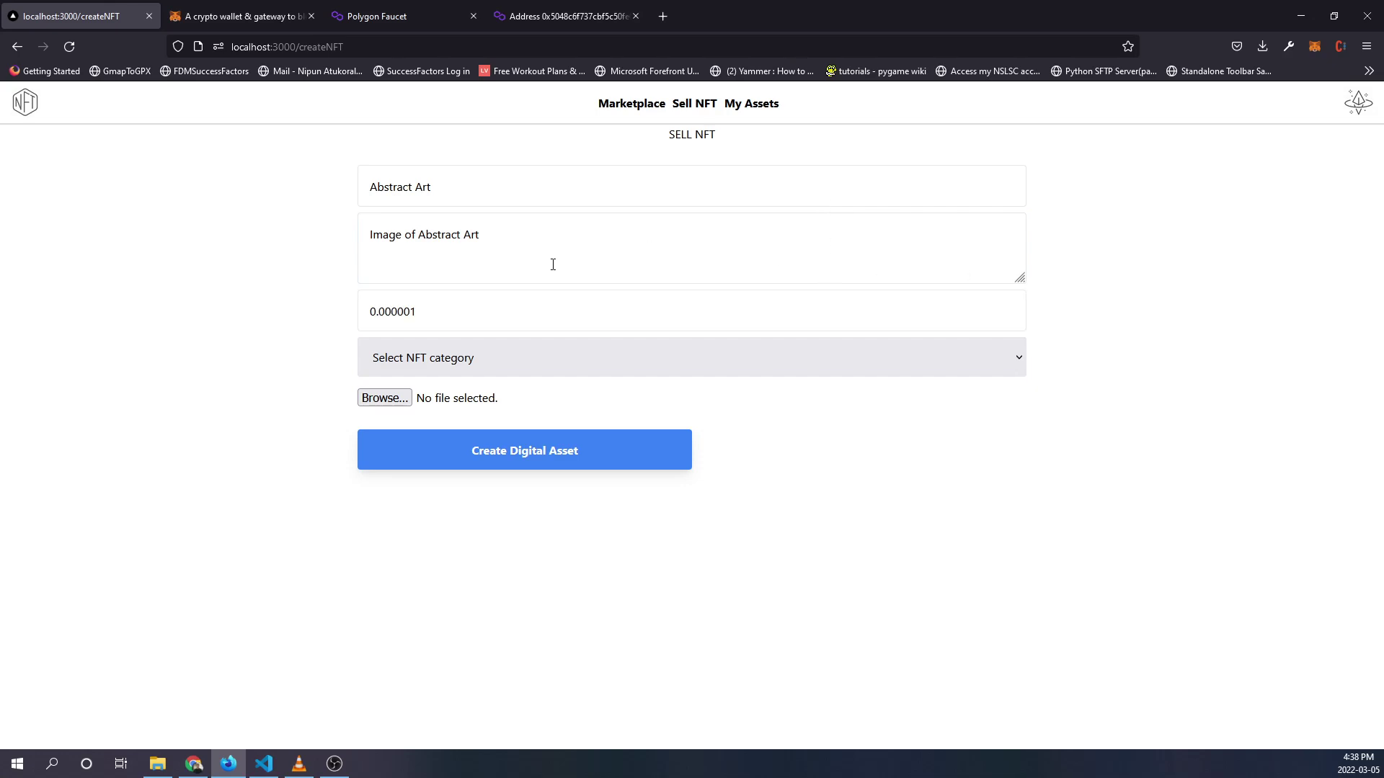
pyautogui.click(537, 324)
pyautogui.doubleClick(426, 311)
pyautogui.click(461, 314)
# Step: After checking the wallet, set the category to Art and attach AbstractArt.jpg
pyautogui.click(1315, 47)
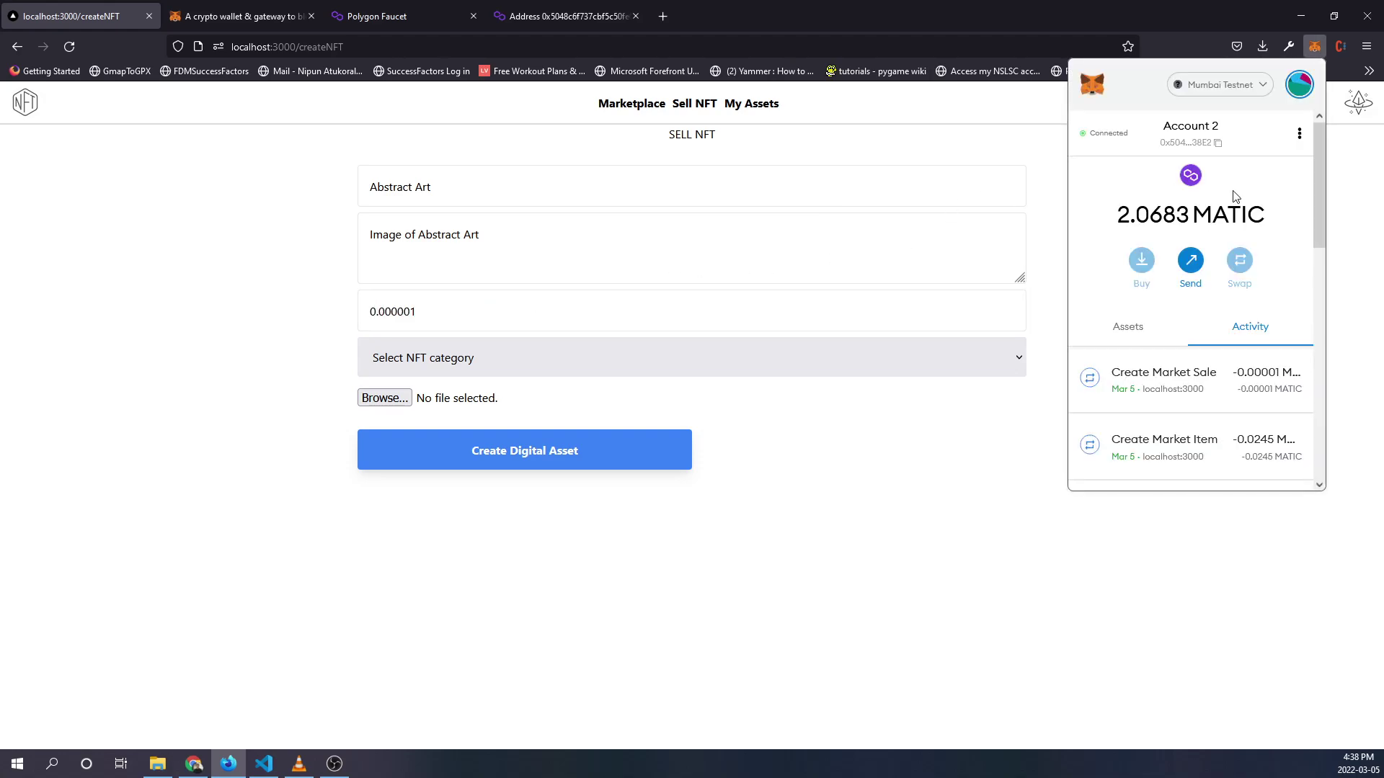
pyautogui.click(1115, 607)
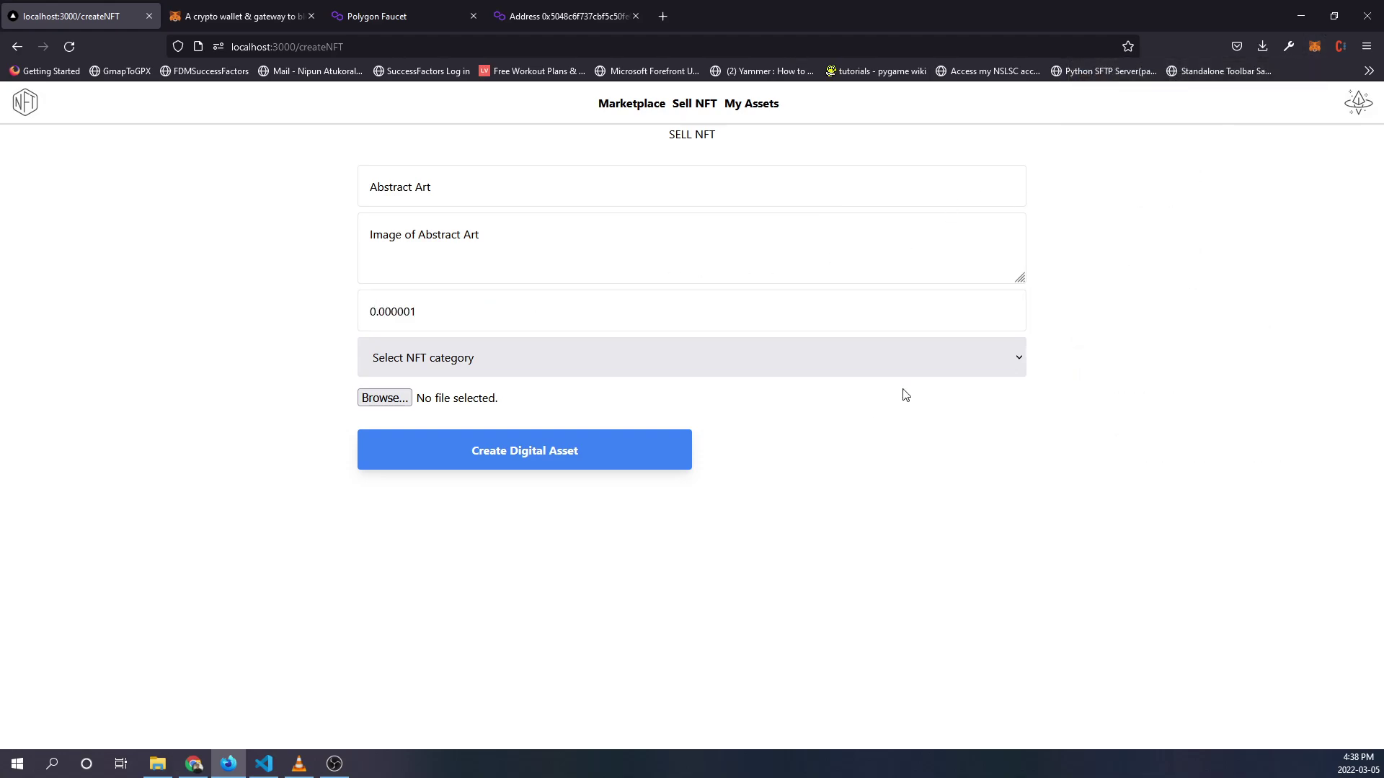
pyautogui.click(913, 357)
pyautogui.click(567, 509)
pyautogui.click(384, 398)
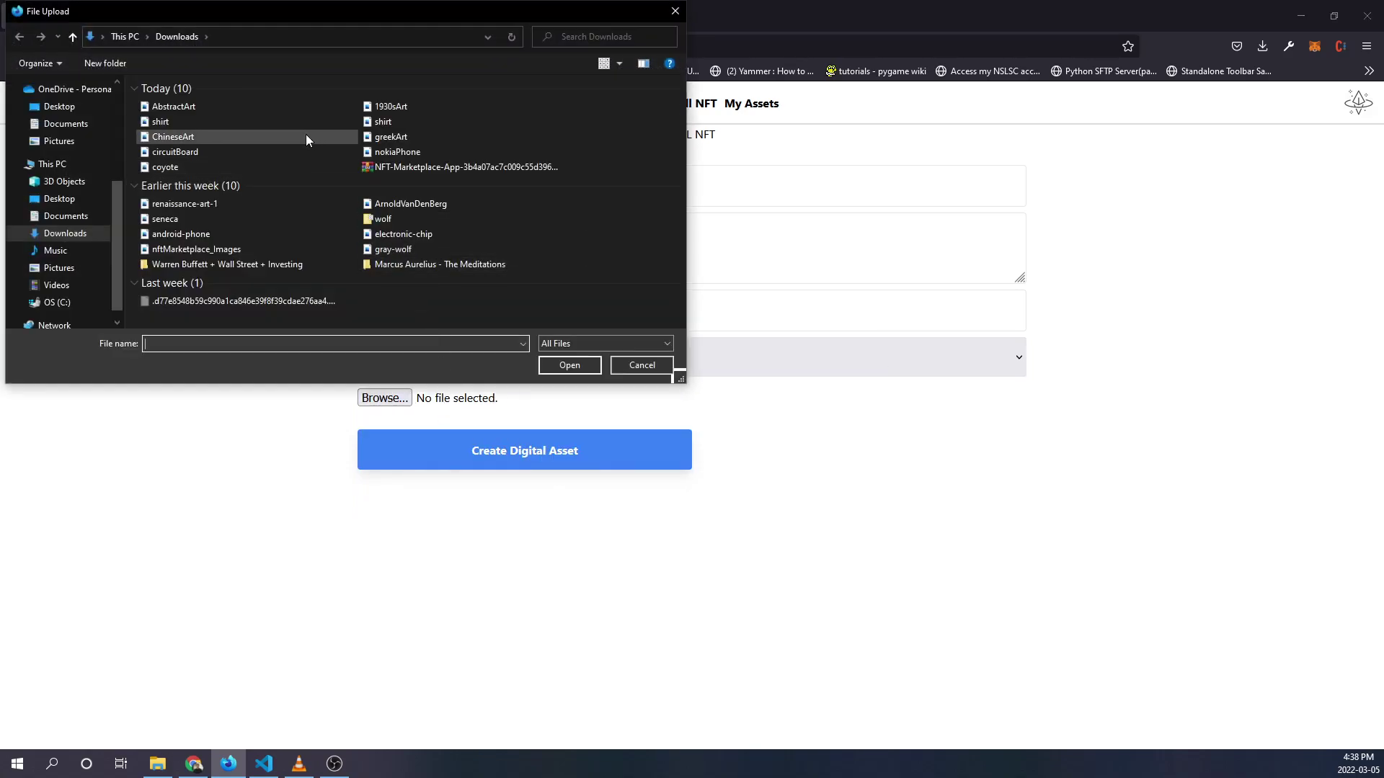
pyautogui.click(173, 105)
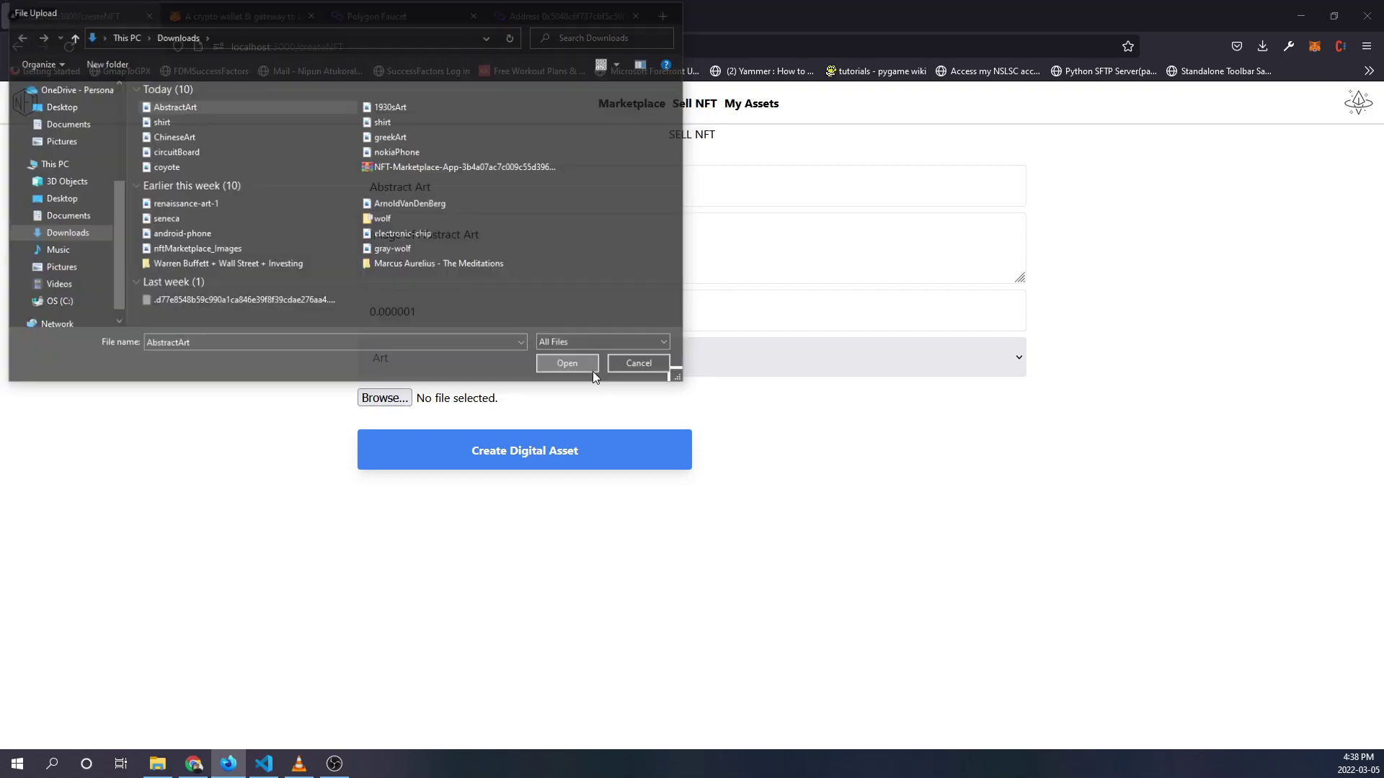
pyautogui.click(570, 366)
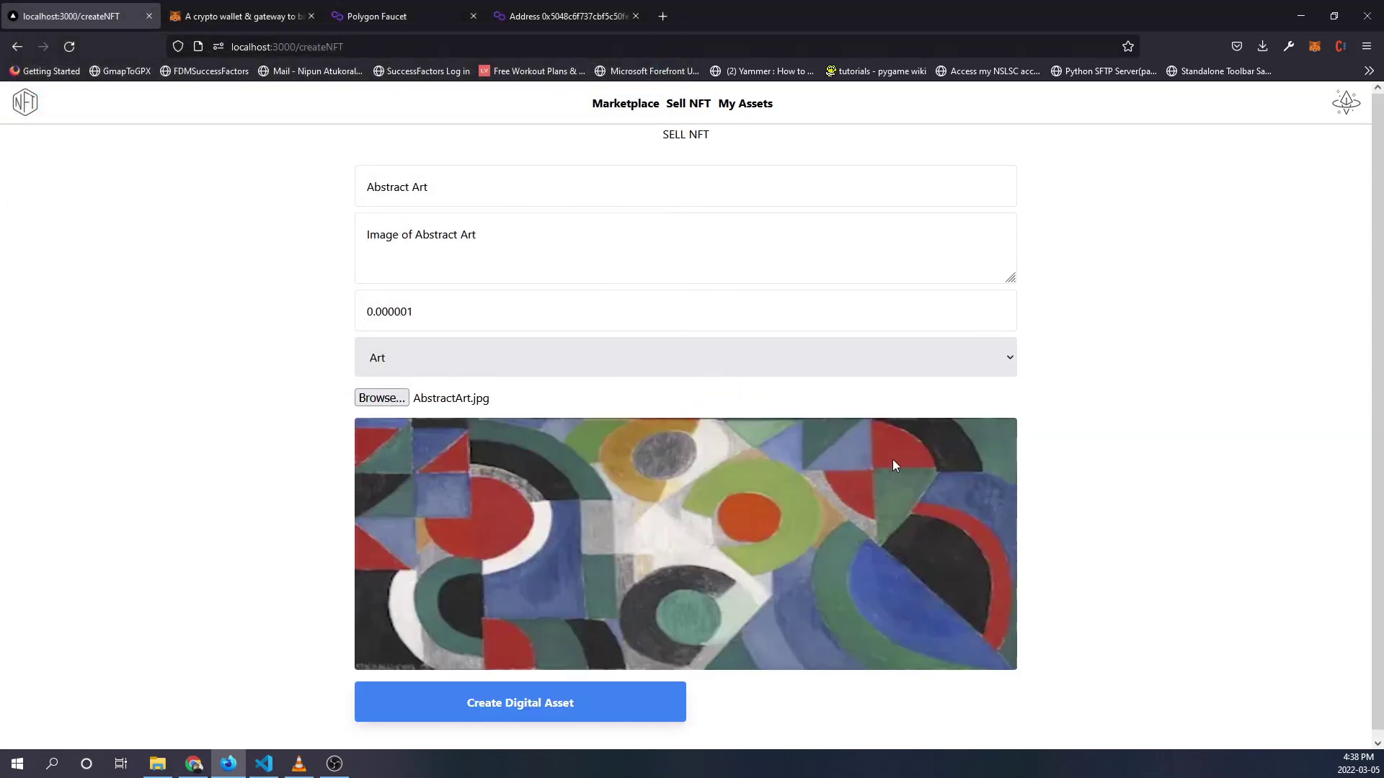
pyautogui.scroll(-1, 541, 703)
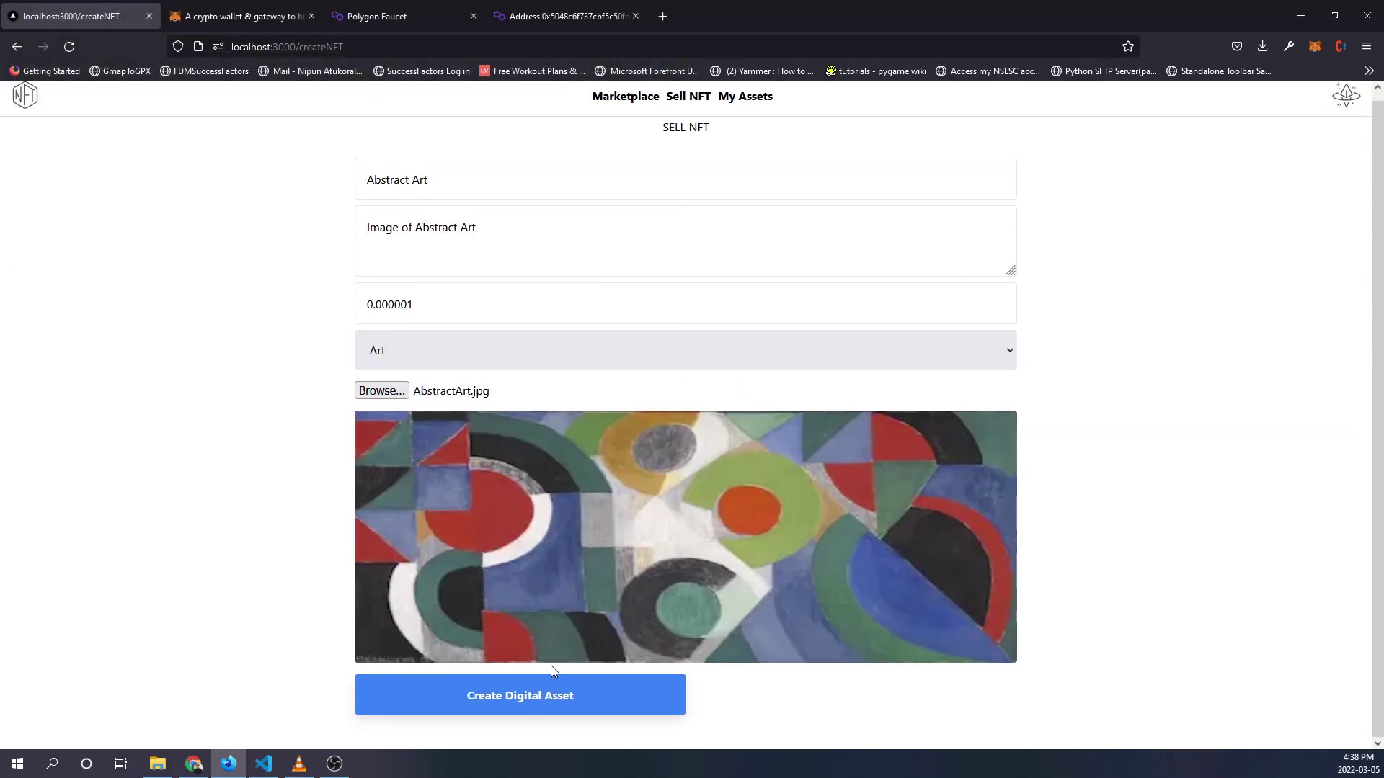
# Step: Submit the Abstract Art asset and confirm both the creation and listing transactions in MetaMask
pyautogui.click(549, 704)
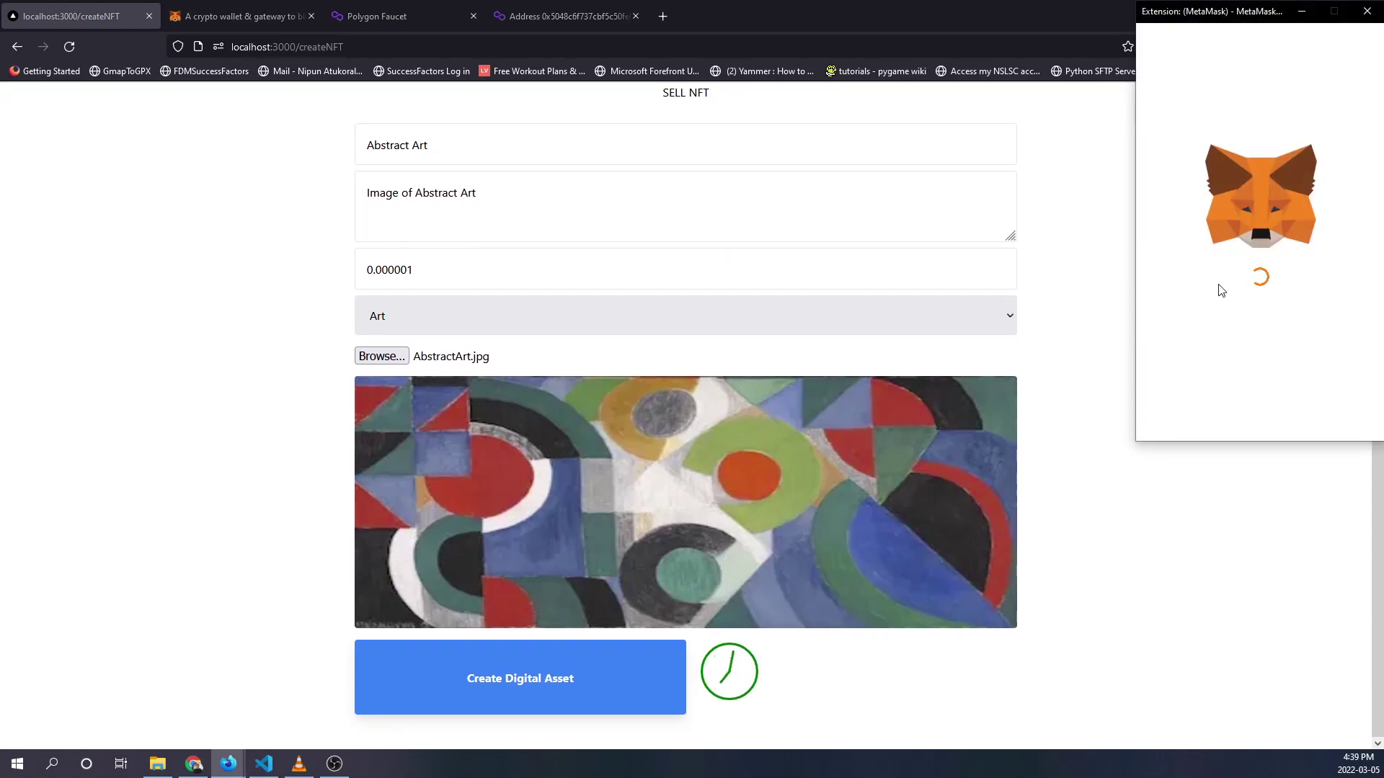
pyautogui.scroll(-3, 1314, 357)
pyautogui.click(1308, 412)
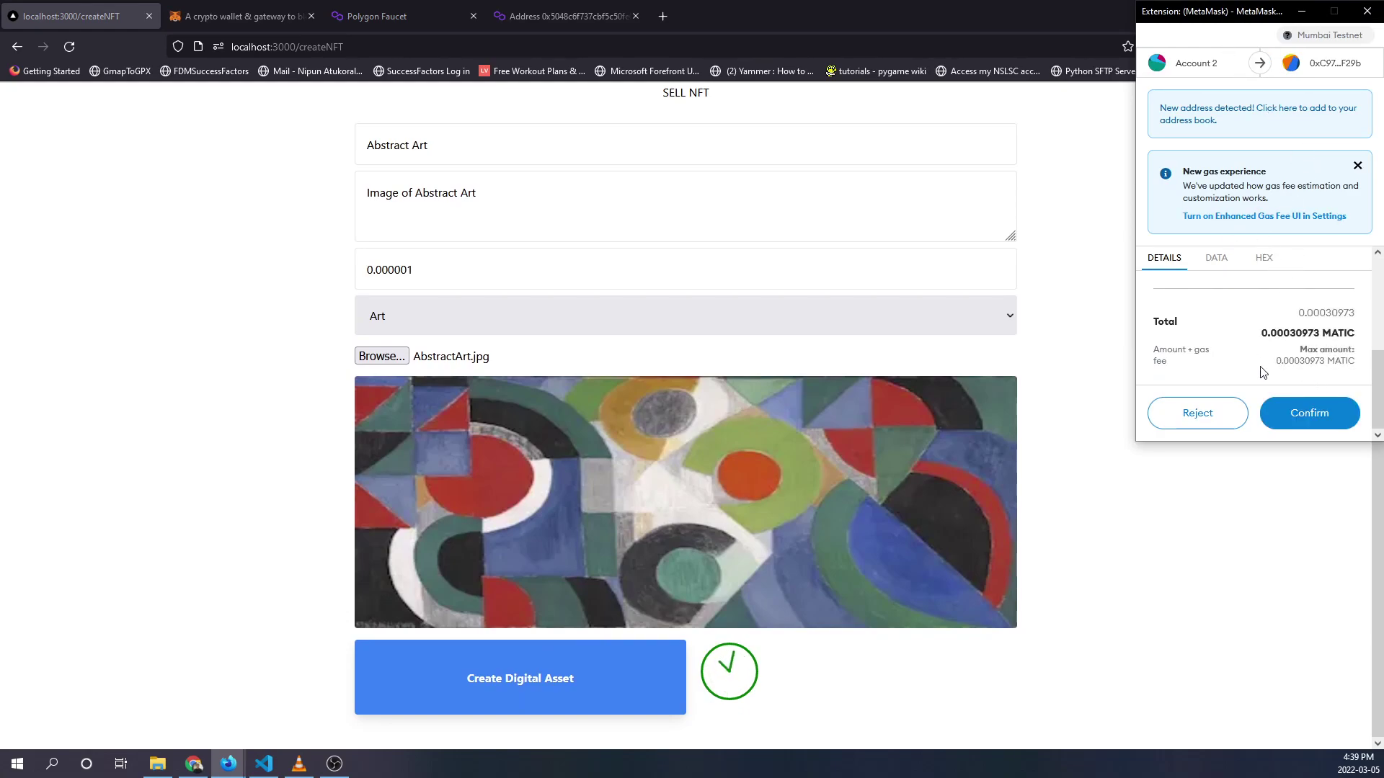
pyautogui.click(1308, 412)
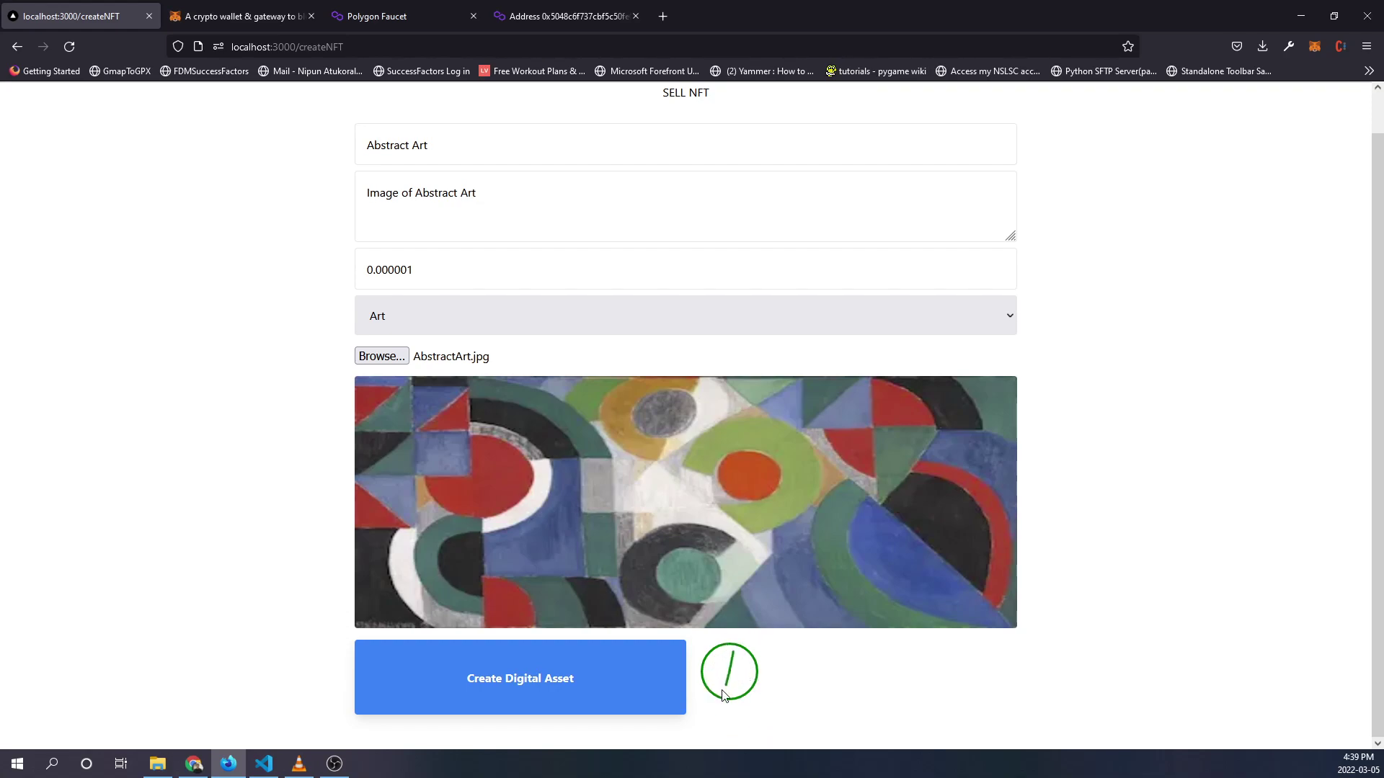
pyautogui.scroll(1, 742, 693)
pyautogui.scroll(-1, 732, 634)
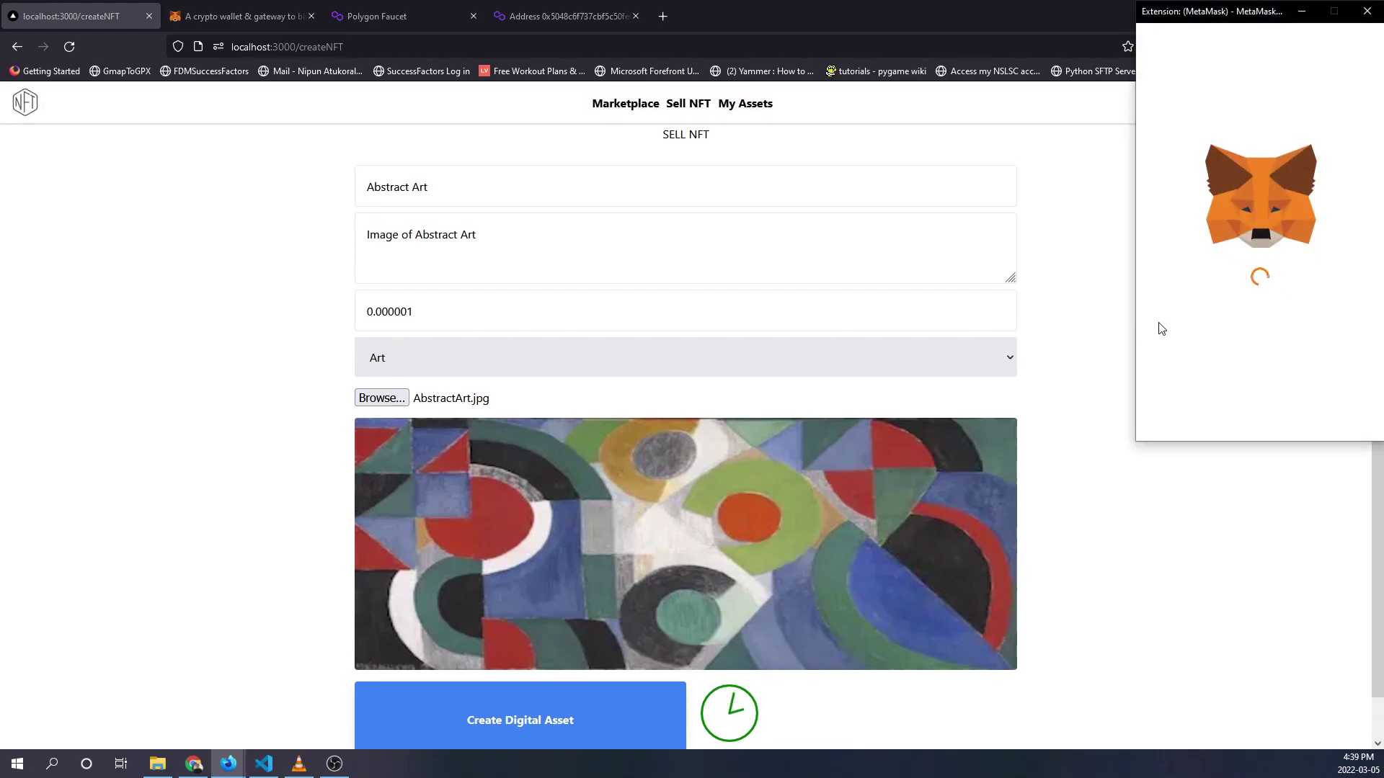
pyautogui.scroll(-3, 1296, 392)
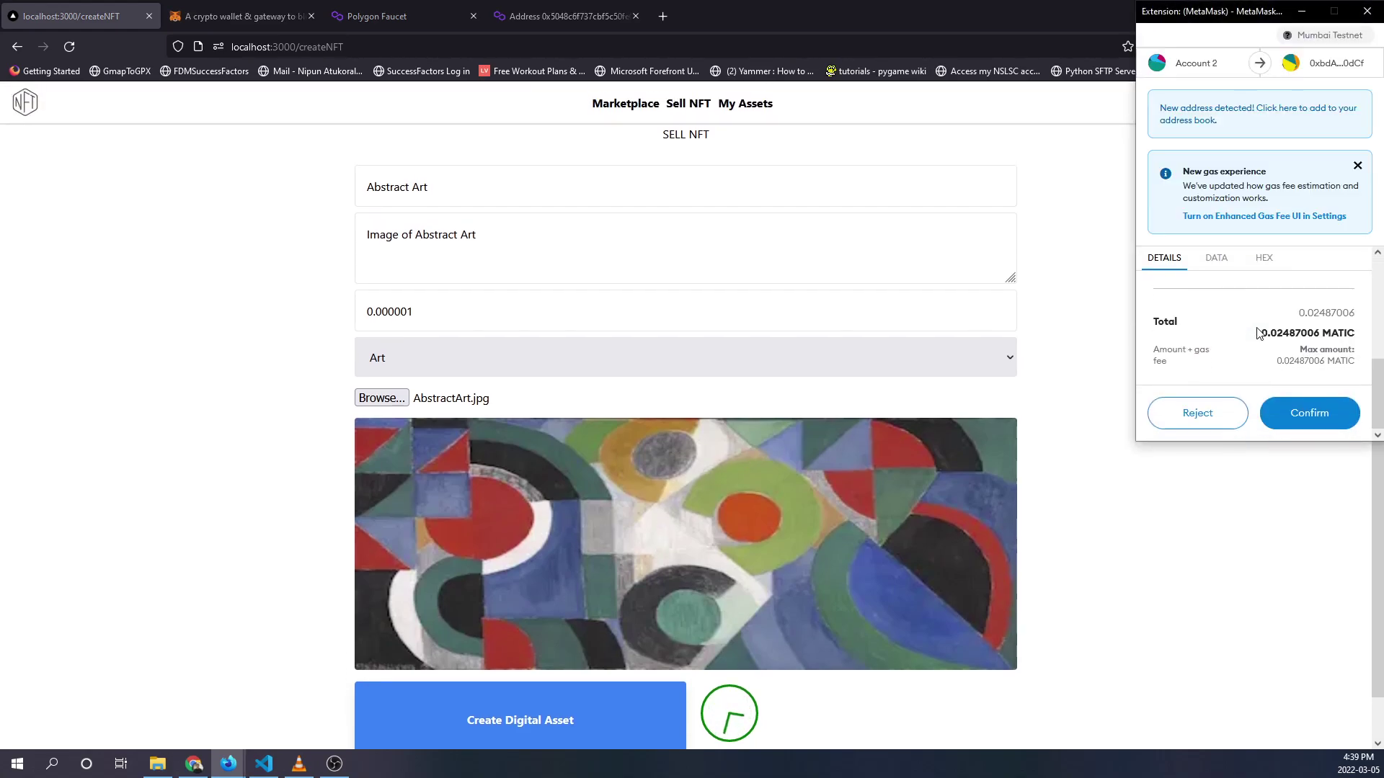
pyautogui.click(1306, 412)
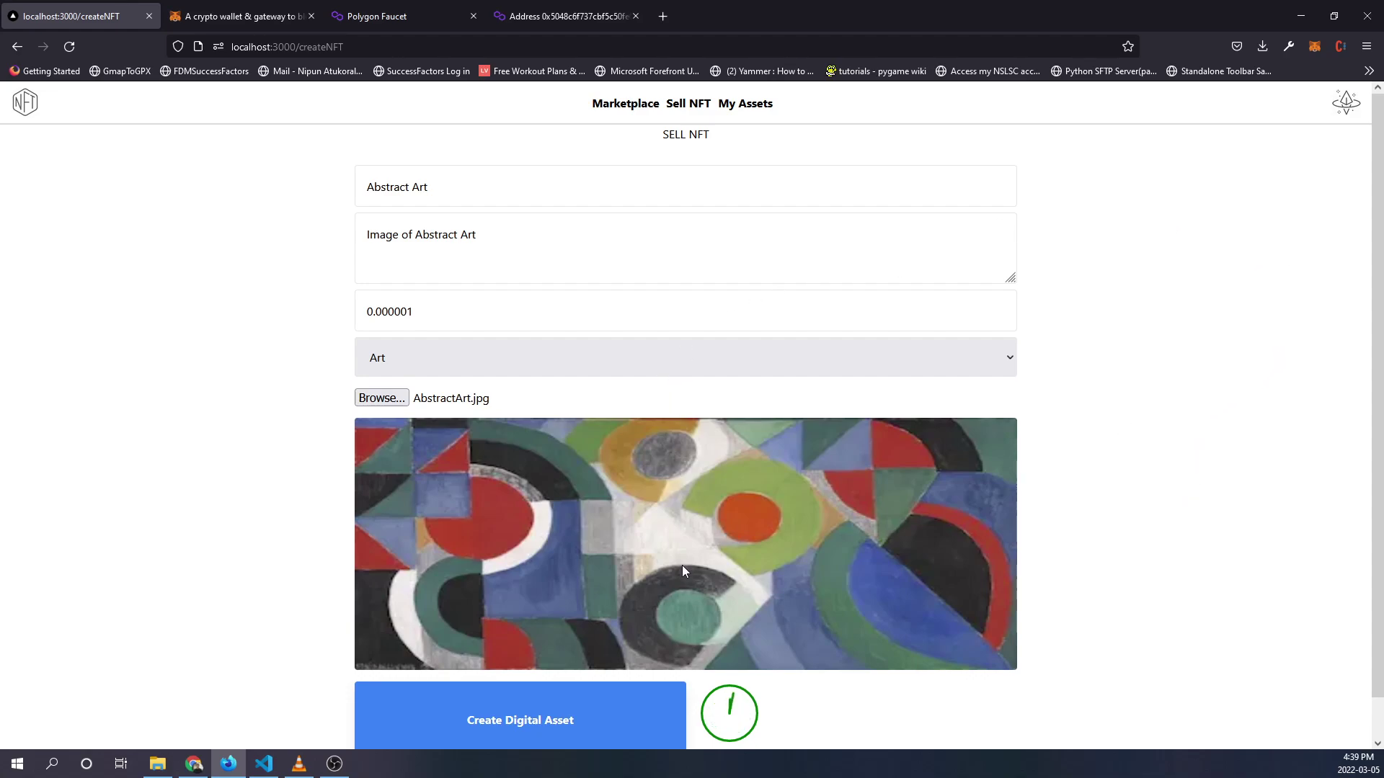
pyautogui.scroll(-1, 1132, 311)
pyautogui.scroll(-1, 1133, 312)
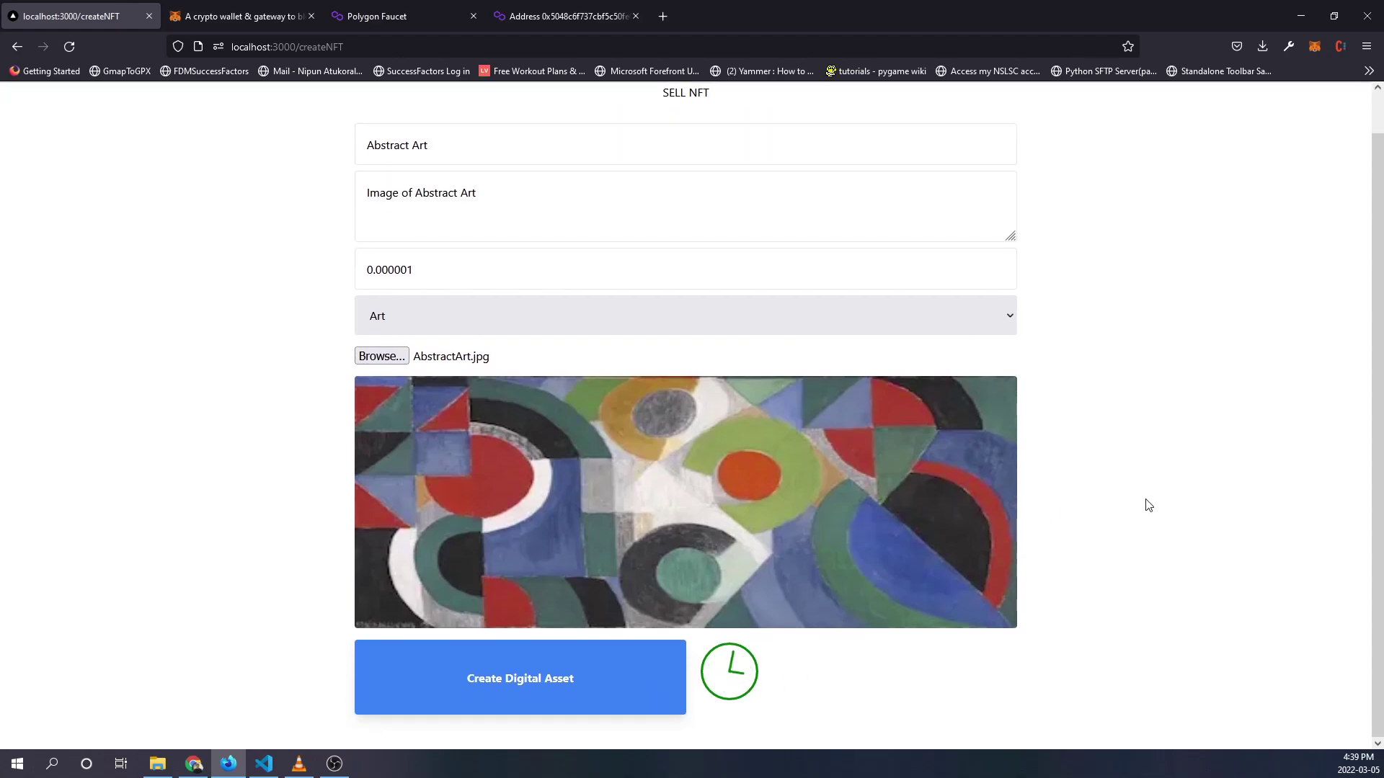
pyautogui.scroll(1, 1148, 505)
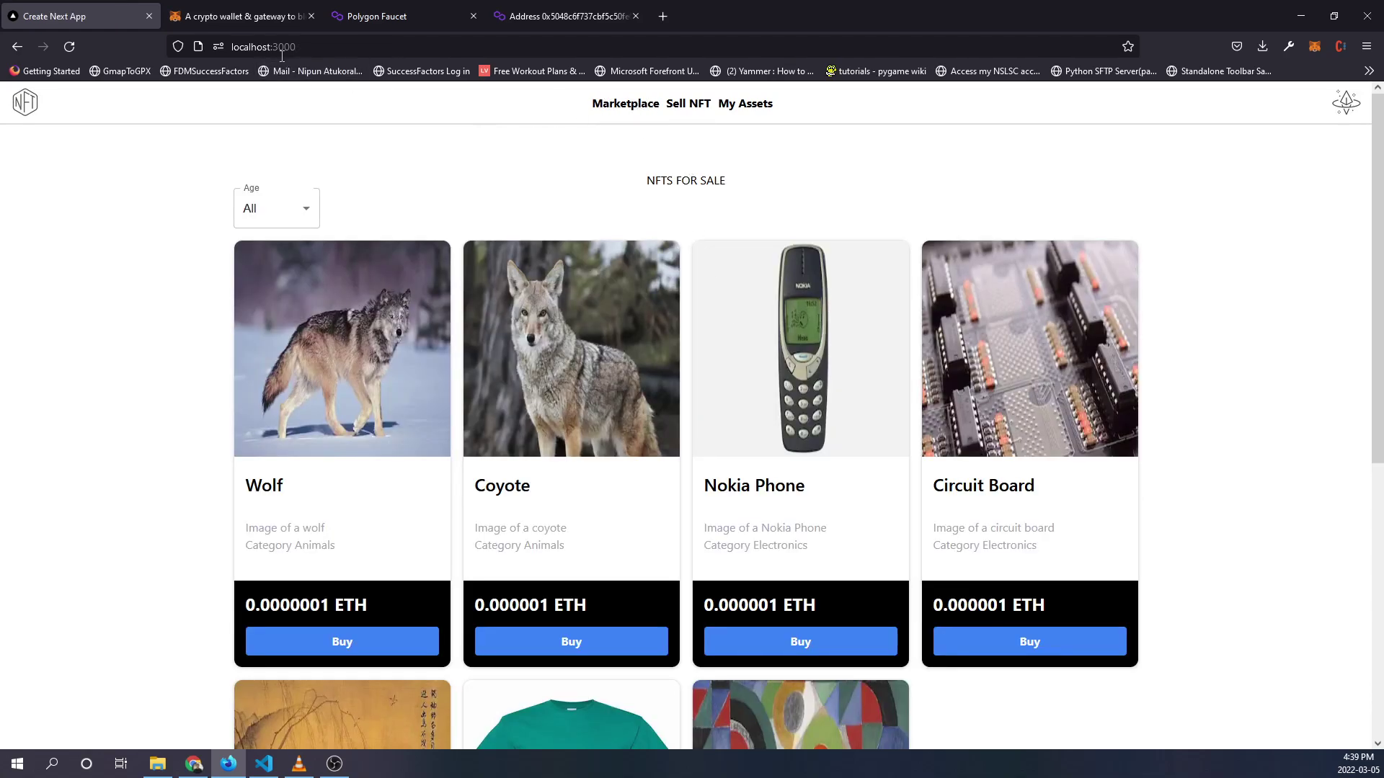
pyautogui.scroll(-5, 753, 385)
pyautogui.scroll(2, 988, 503)
pyautogui.scroll(-2, 932, 495)
# Step: Scroll down to the Abstract Art card listed at 0.000001 ETH
pyautogui.moveTo(802, 456); pyautogui.dragTo(704, 457)
pyautogui.click(750, 494)
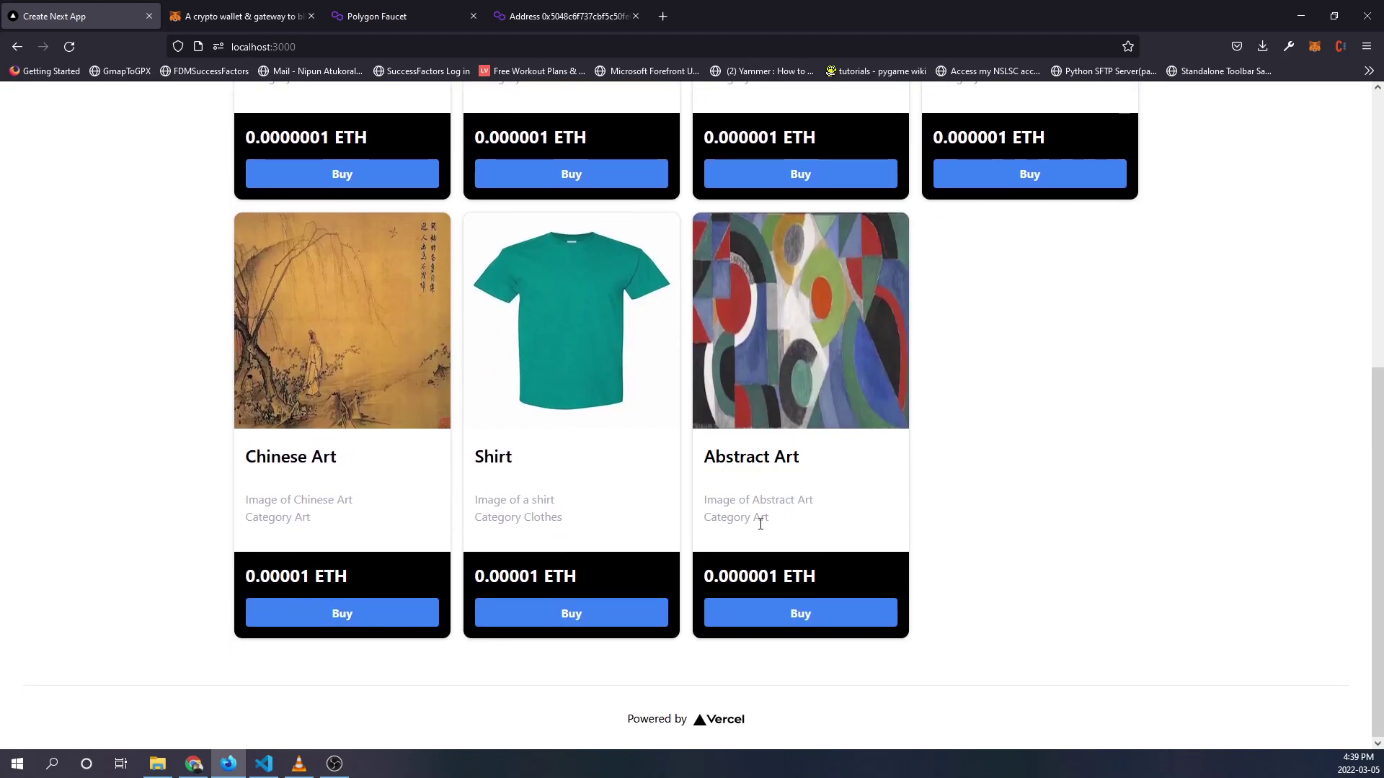
pyautogui.scroll(5, 913, 508)
pyautogui.scroll(-5, 883, 495)
pyautogui.moveTo(802, 456); pyautogui.dragTo(705, 457)
pyautogui.click(930, 475)
pyautogui.middleClick(1025, 519)
pyautogui.scroll(5, 1020, 508)
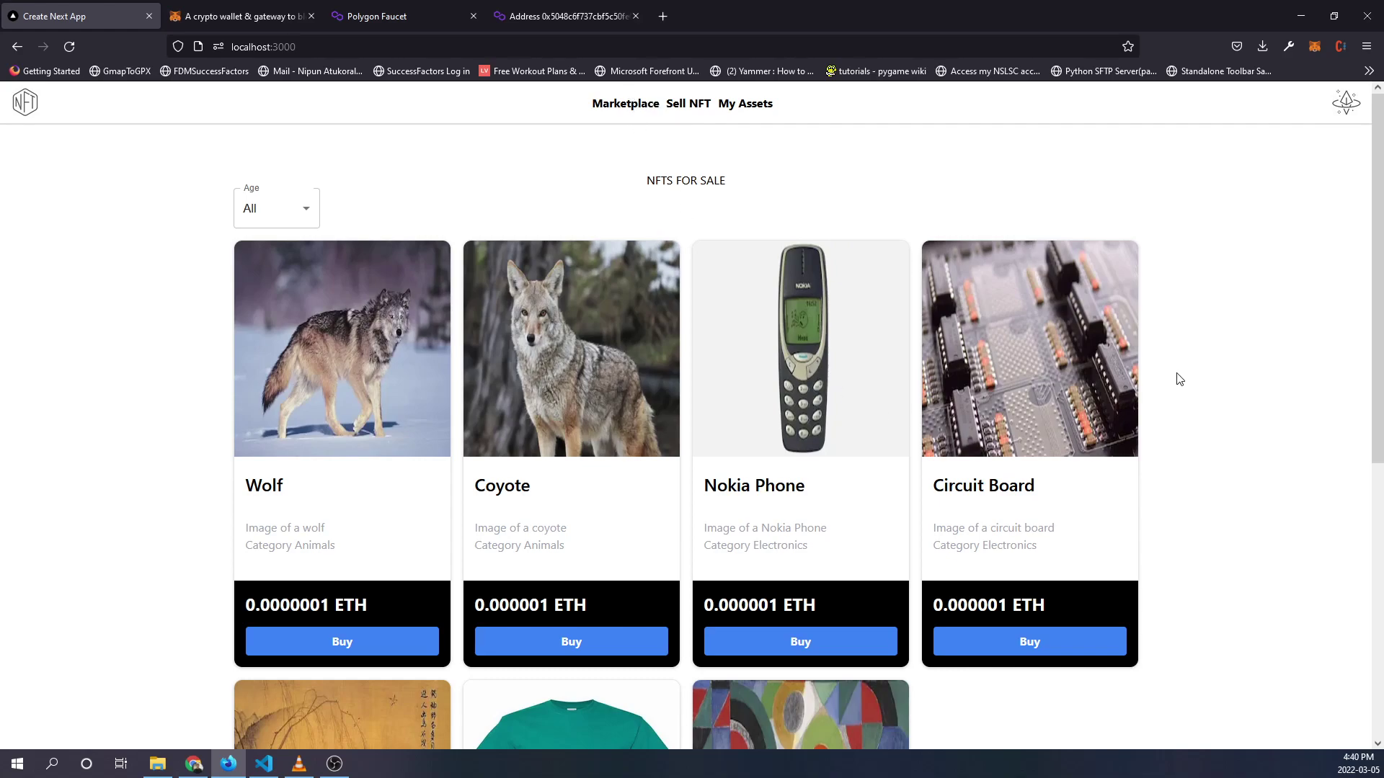
pyautogui.scroll(-5, 1178, 390)
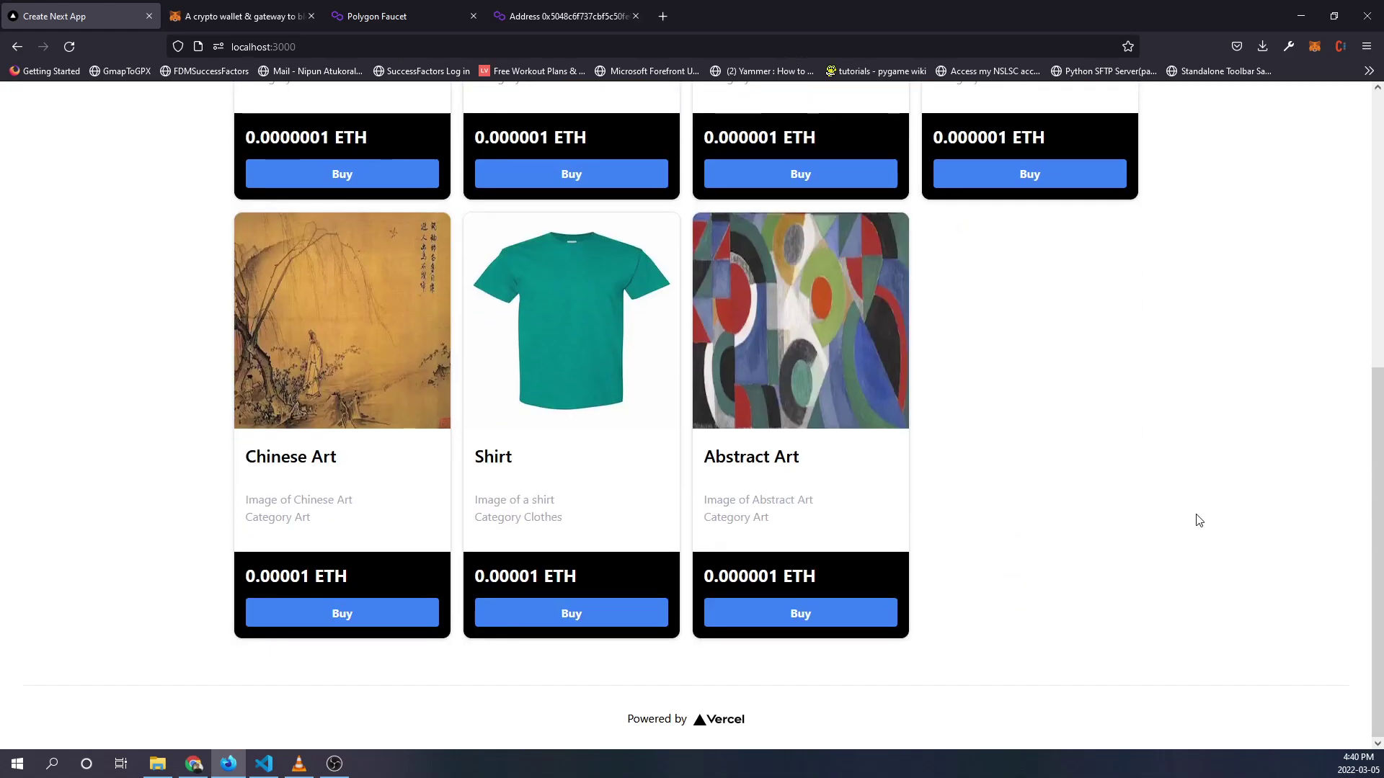
pyautogui.middleClick(1190, 547)
pyautogui.scroll(3, 1179, 409)
pyautogui.scroll(-4, 973, 432)
pyautogui.scroll(-2, 887, 540)
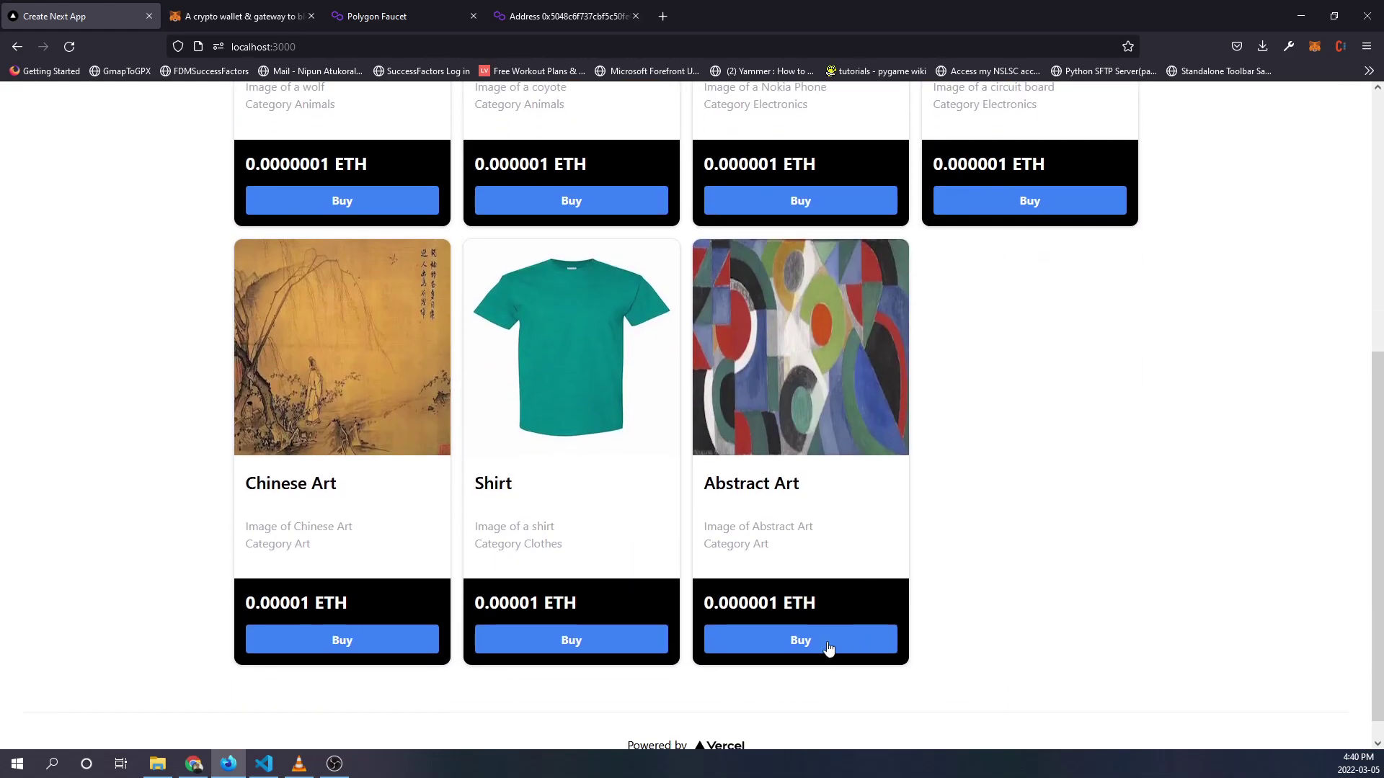
# Step: Buy Abstract Art and confirm the 0.000001 MATIC payment in MetaMask
pyautogui.click(828, 647)
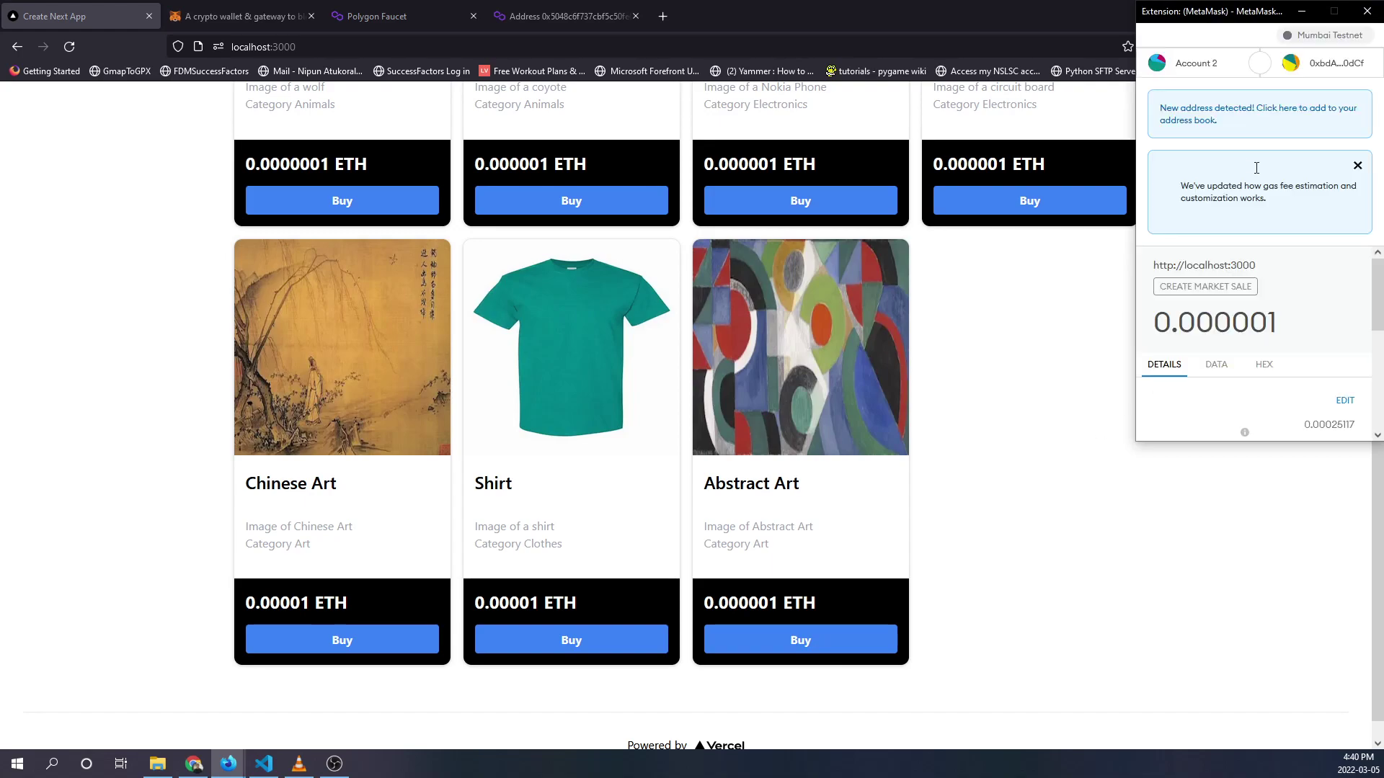
pyautogui.scroll(-3, 1270, 322)
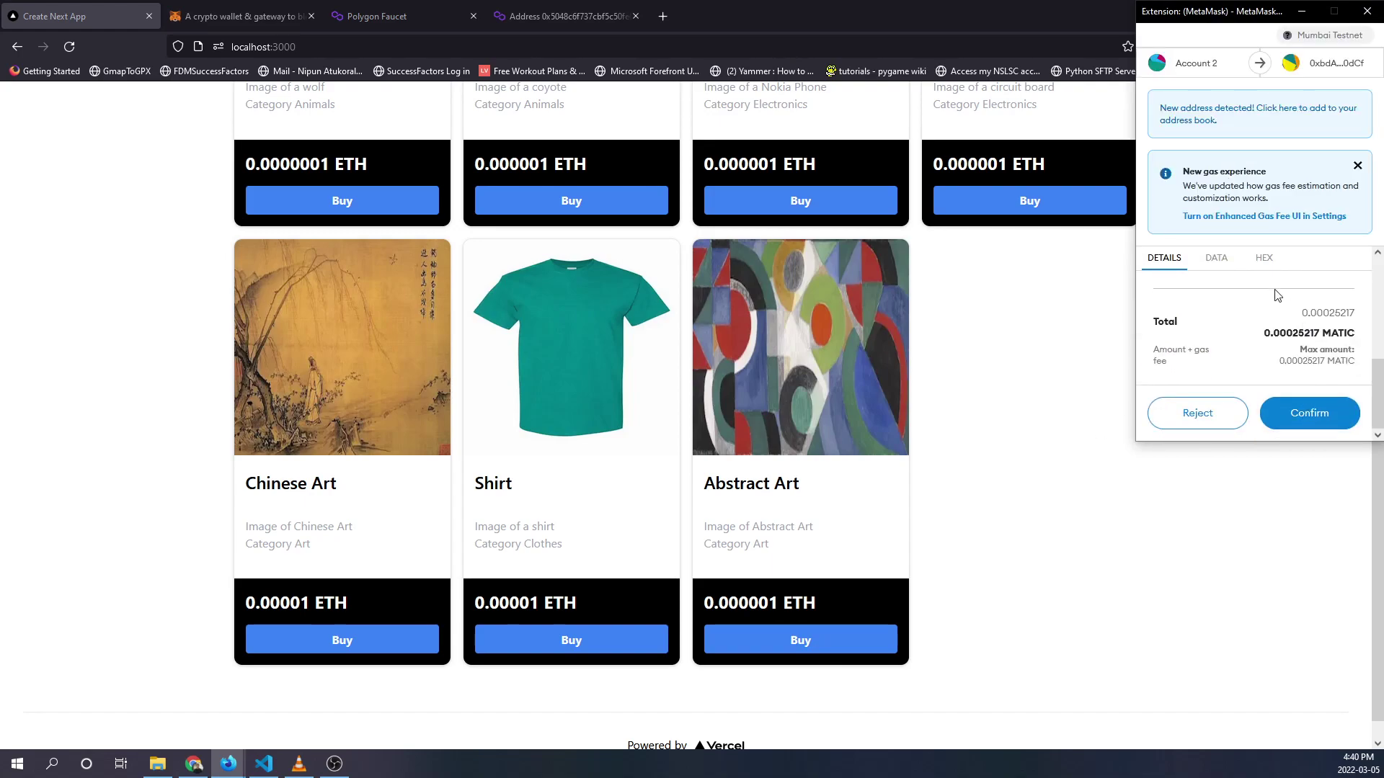
pyautogui.click(1309, 413)
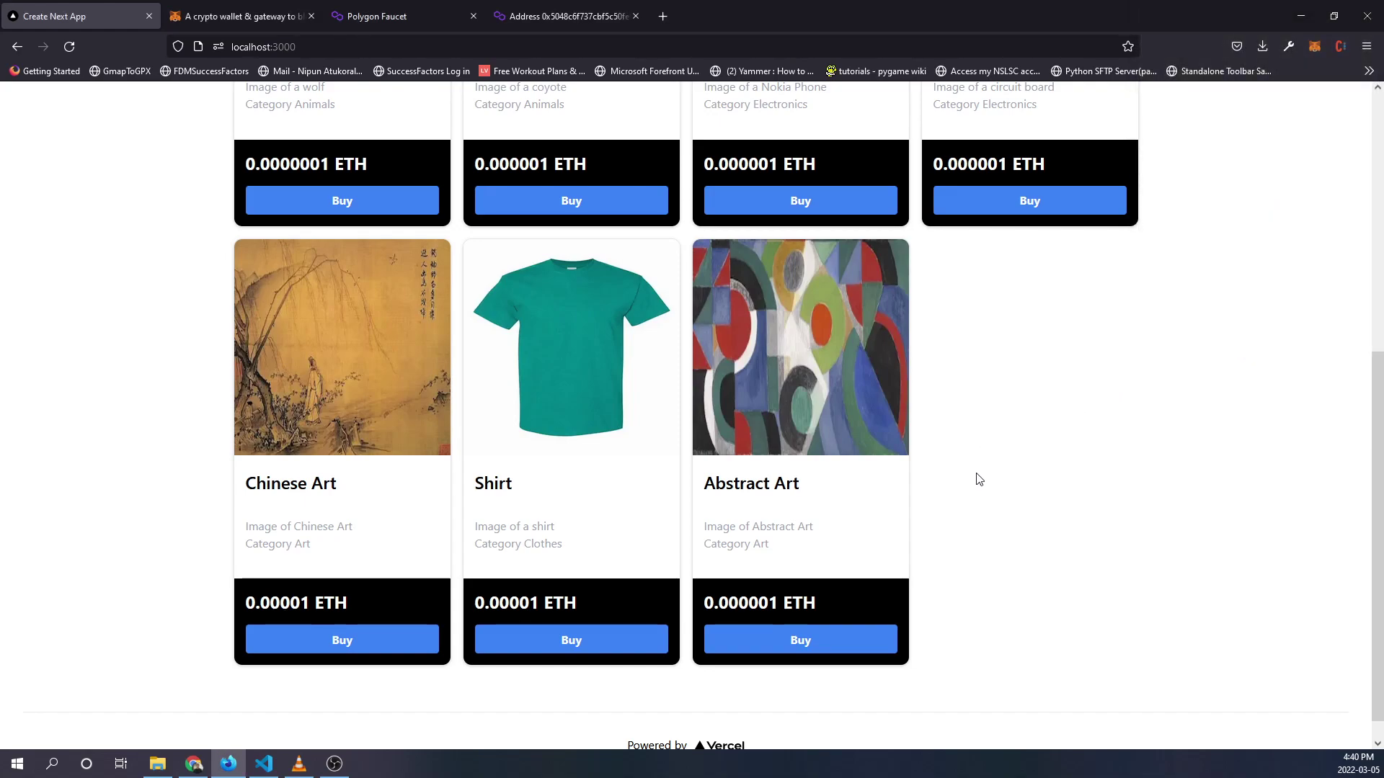
pyautogui.scroll(1, 978, 479)
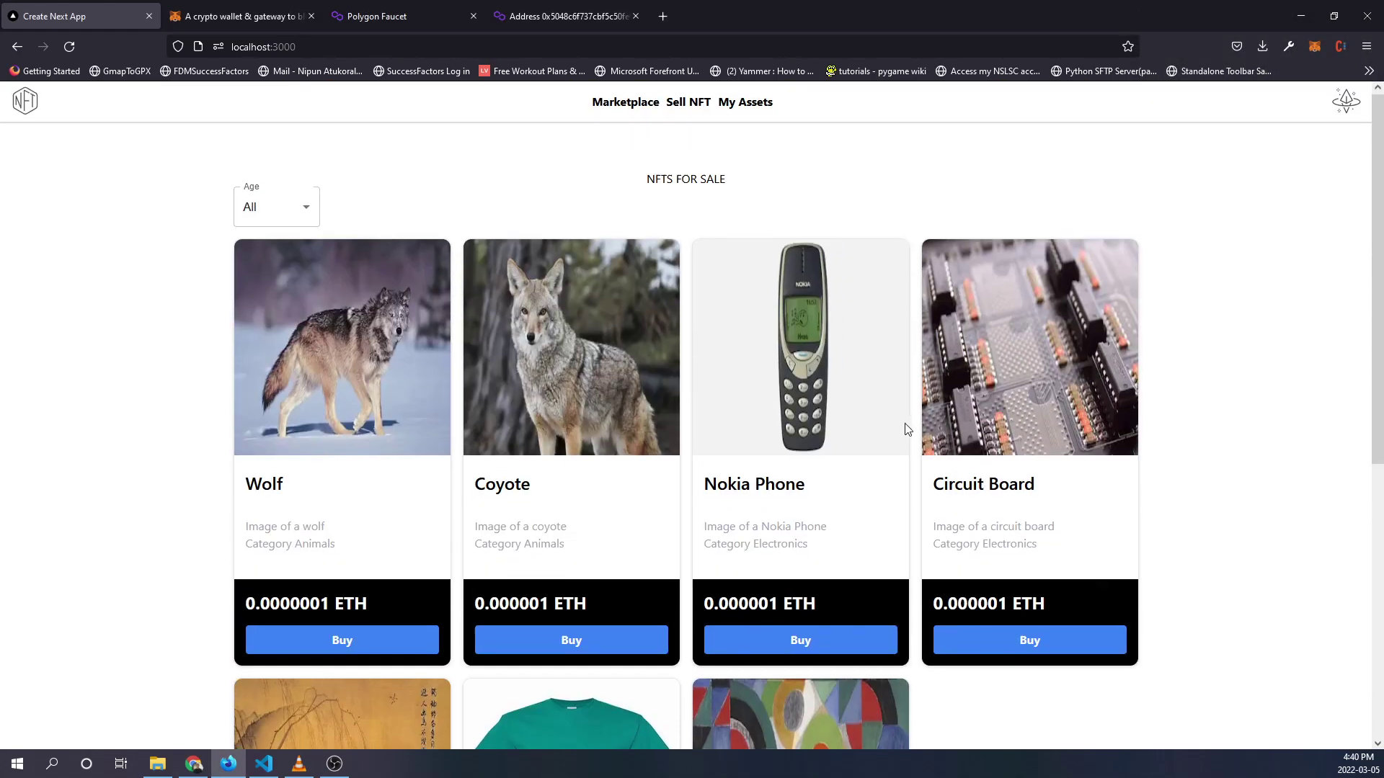
pyautogui.scroll(-5, 978, 479)
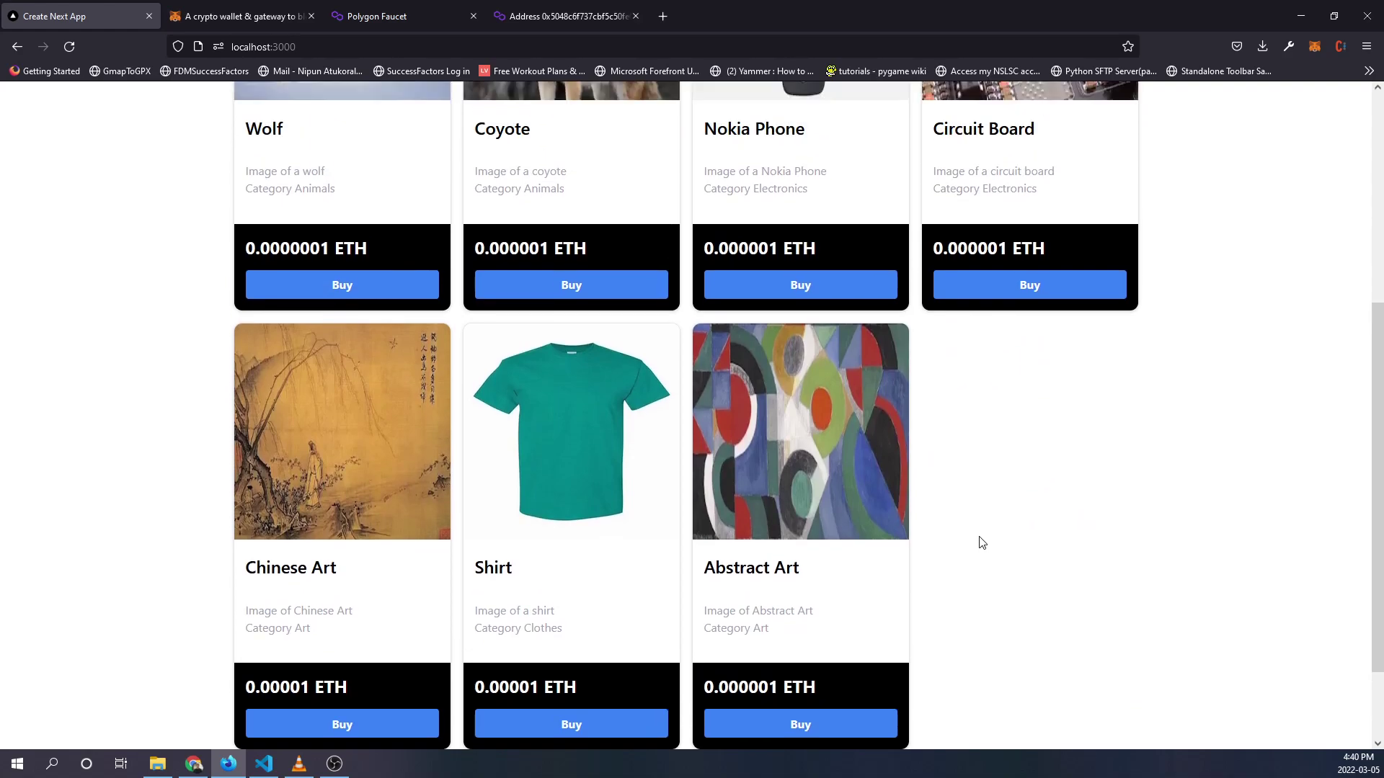
pyautogui.scroll(4, 978, 542)
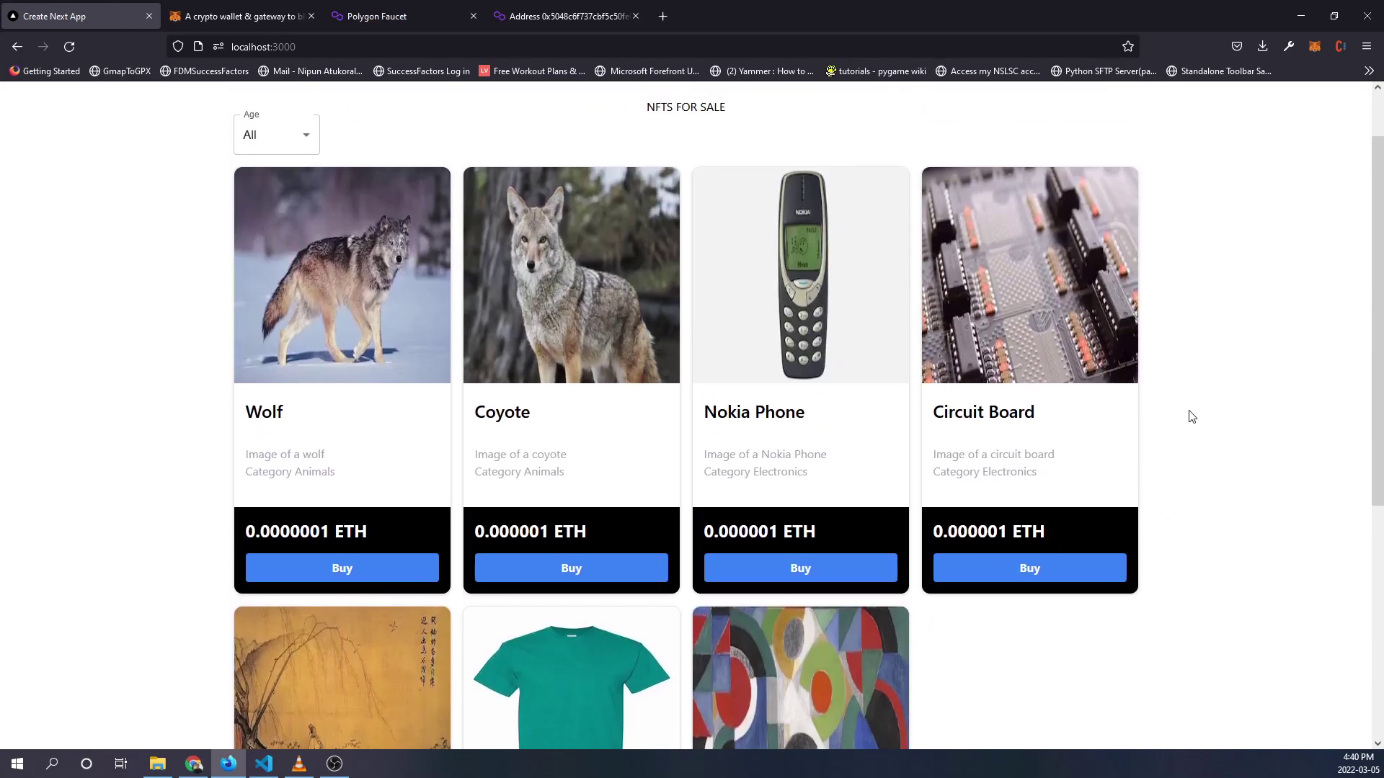
pyautogui.scroll(-4, 1196, 407)
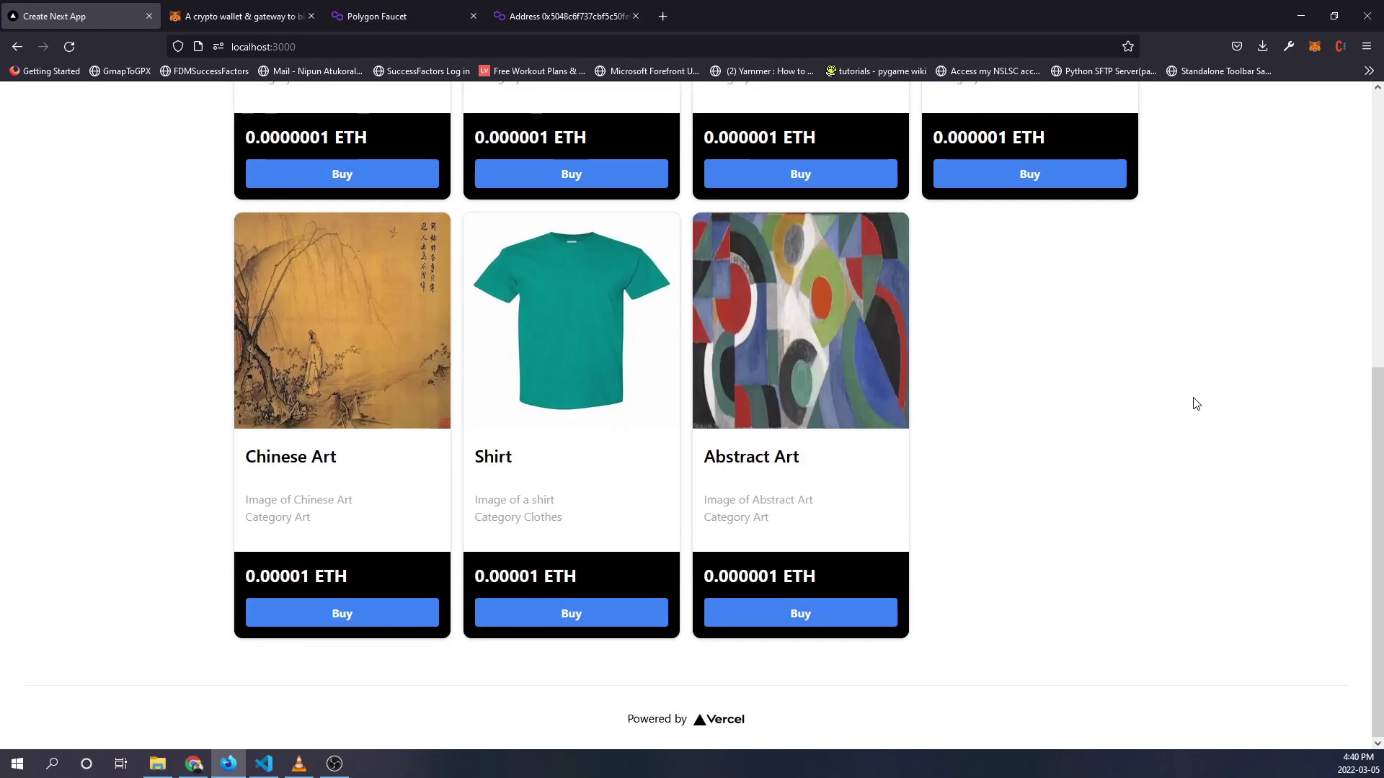
pyautogui.scroll(4, 1196, 404)
pyautogui.scroll(1, 1196, 403)
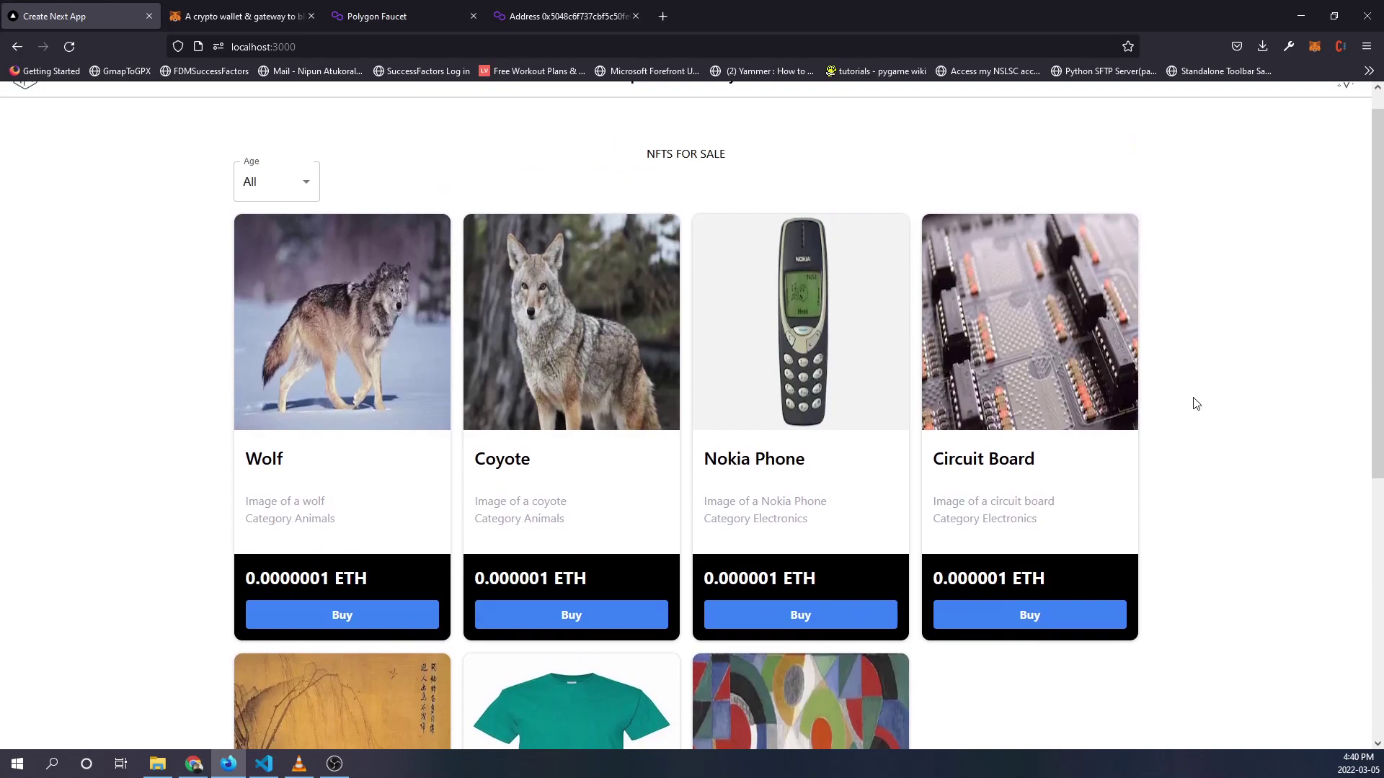
pyautogui.scroll(-1, 1196, 404)
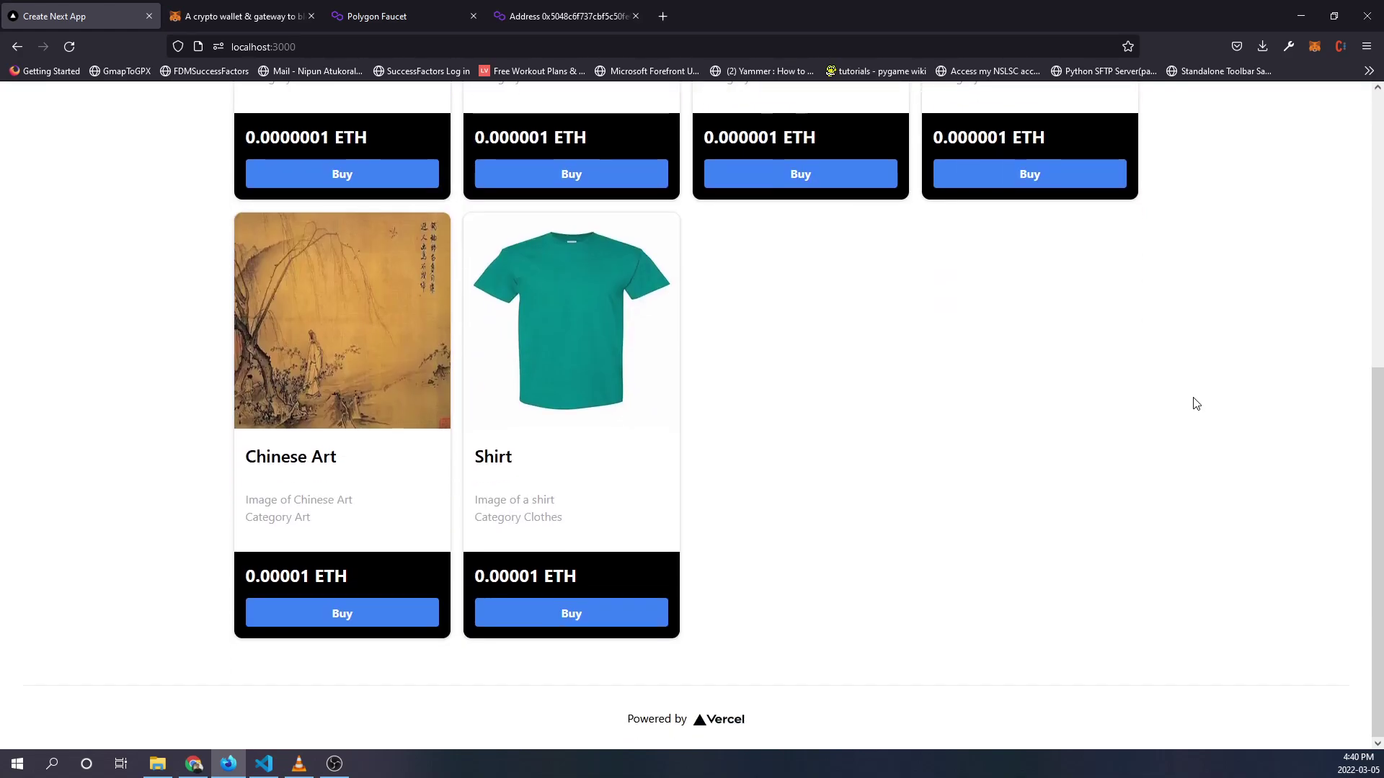
pyautogui.scroll(3, 1081, 432)
pyautogui.scroll(-3, 972, 486)
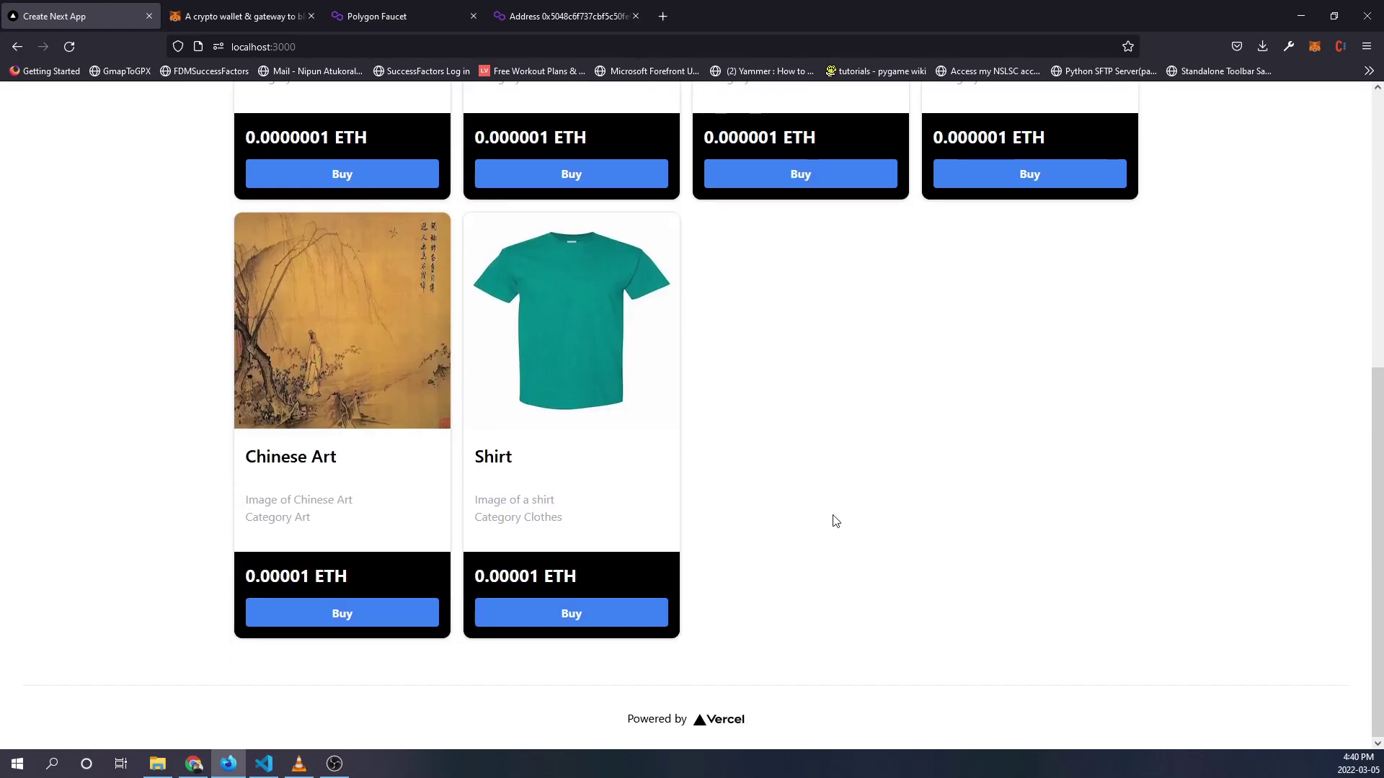
# Step: Open My Assets and highlight the purchased artwork's 0.000001 Eth price
pyautogui.middleClick(895, 603)
pyautogui.scroll(5, 896, 541)
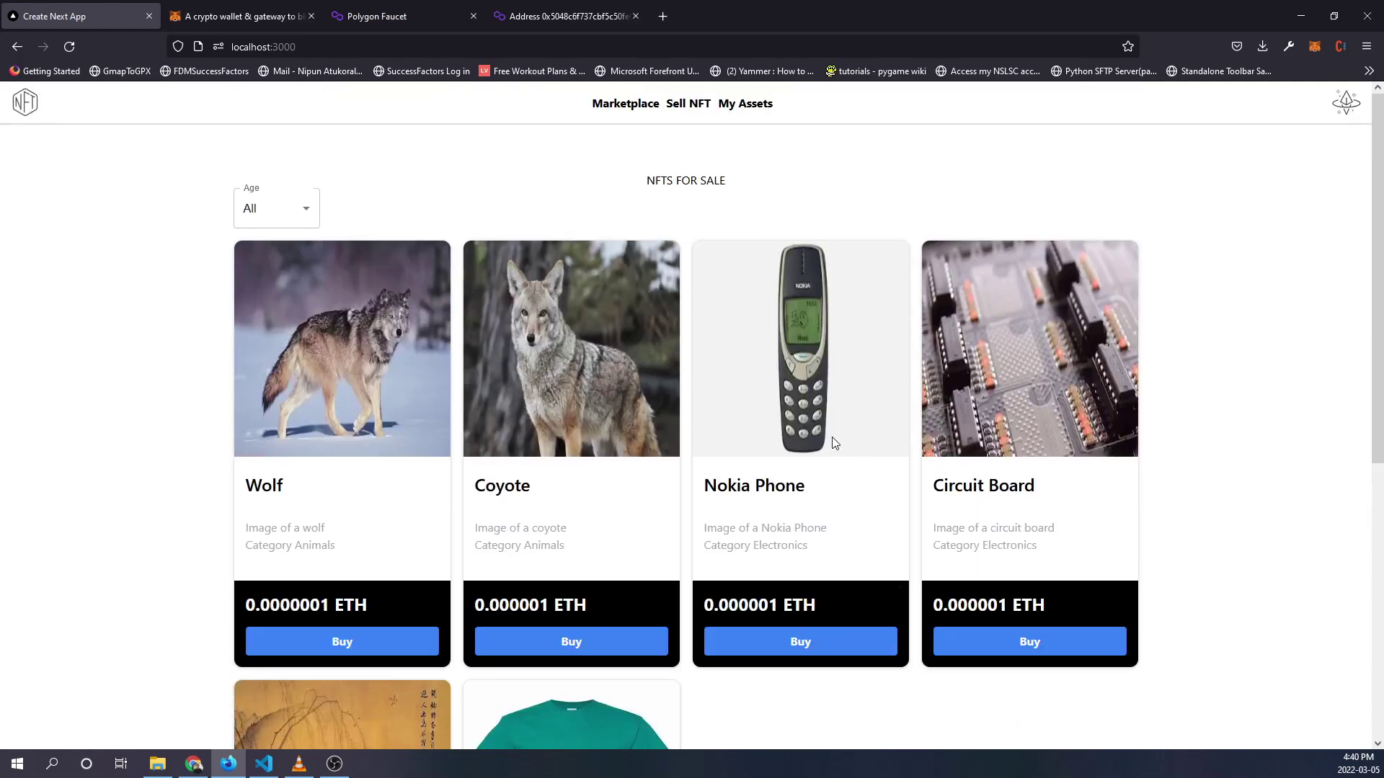
pyautogui.click(746, 104)
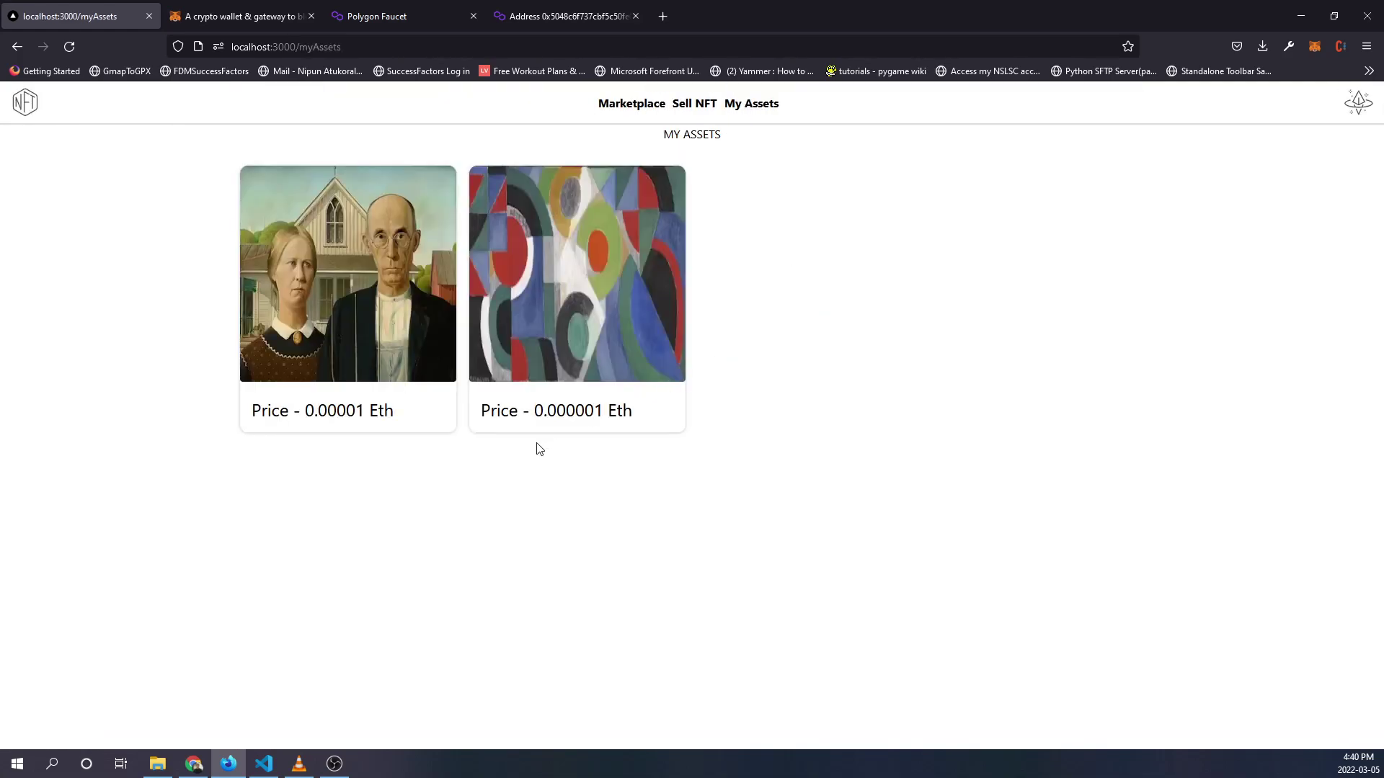
pyautogui.moveTo(489, 410); pyautogui.dragTo(676, 408)
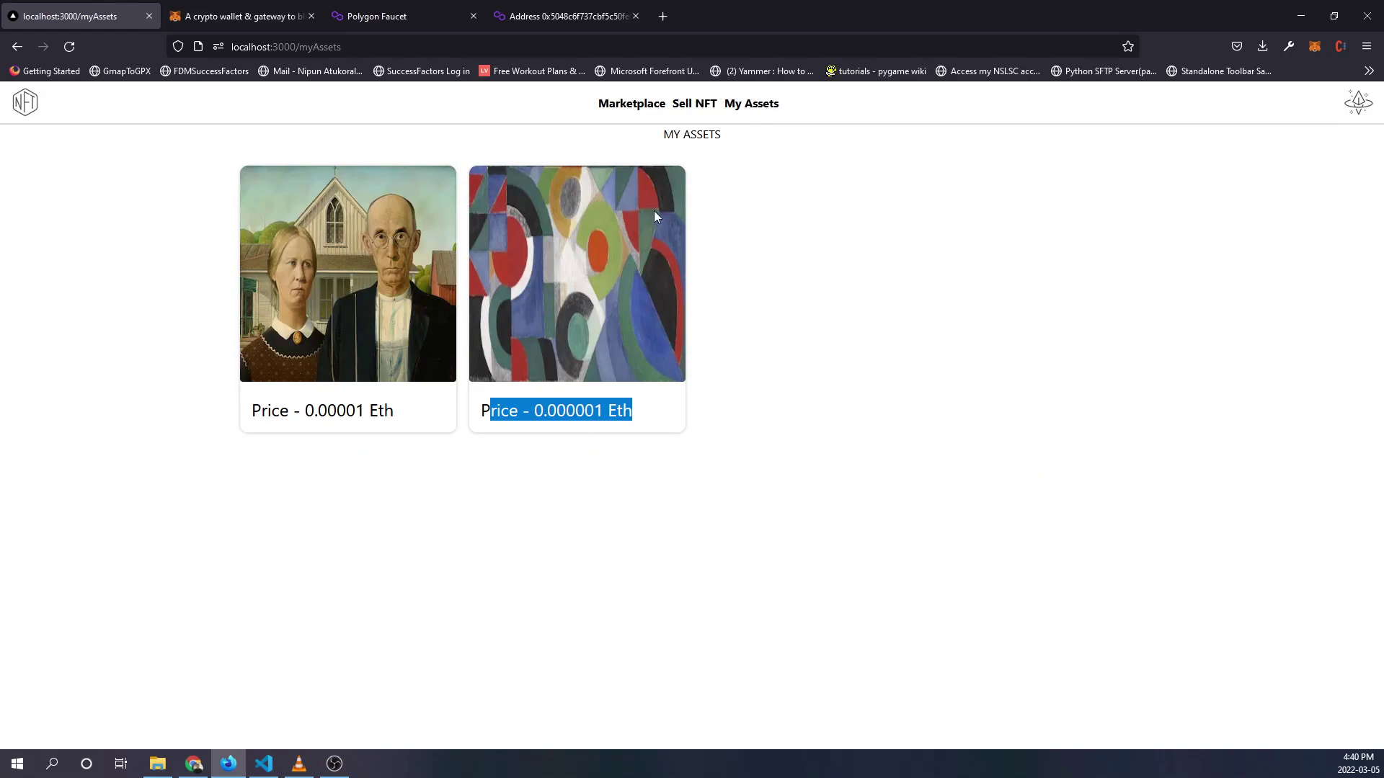
pyautogui.click(641, 407)
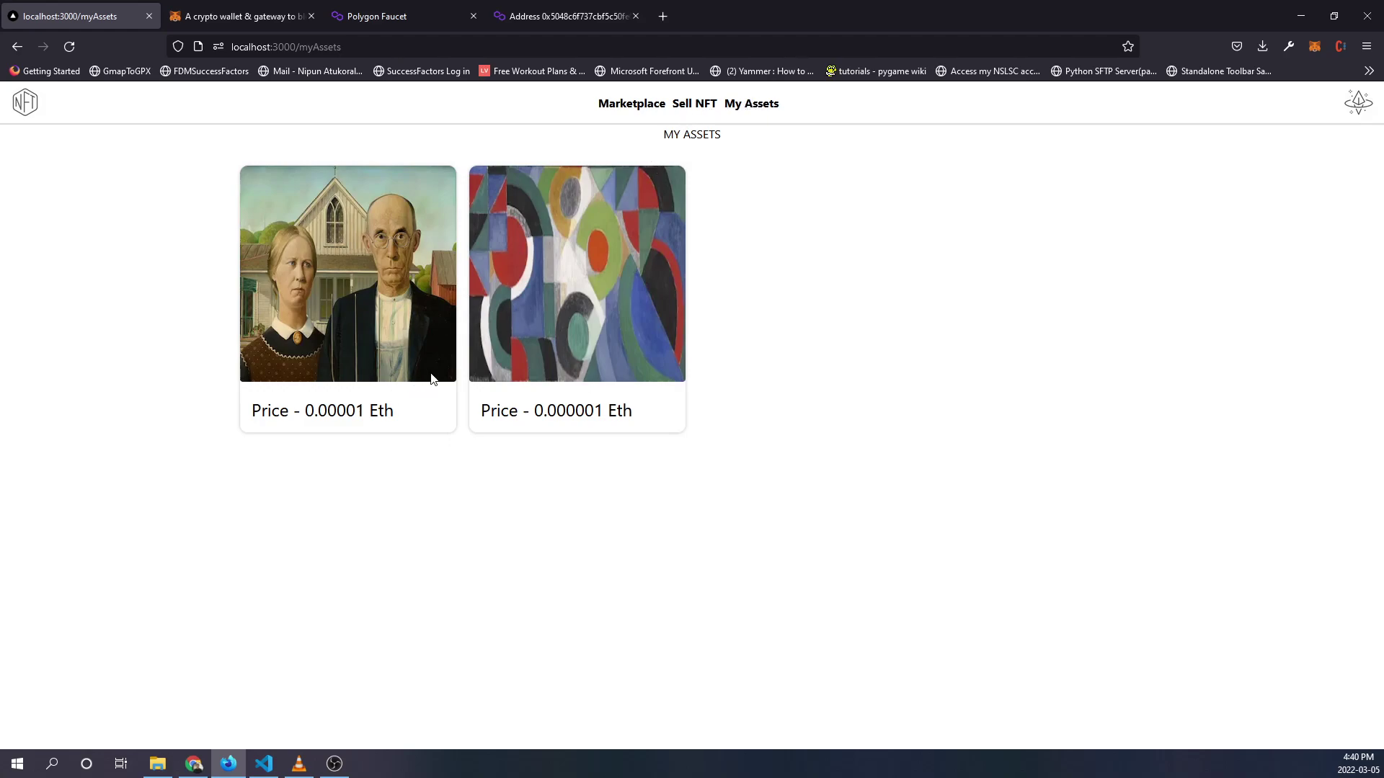
# Step: Go back to Marketplace, scroll the cards, and view the wallet's 2.0432 MATIC activity
pyautogui.click(632, 103)
pyautogui.scroll(-4, 948, 282)
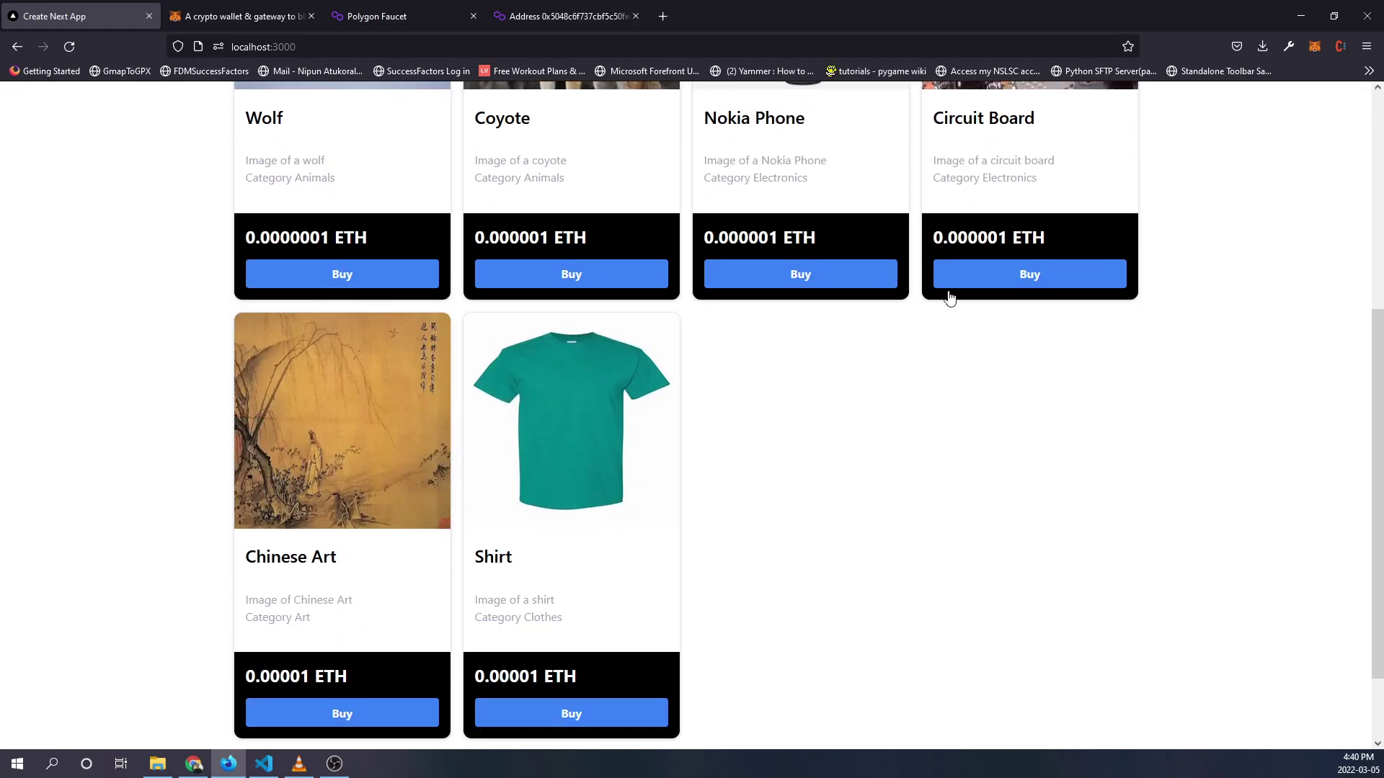
pyautogui.scroll(4, 948, 325)
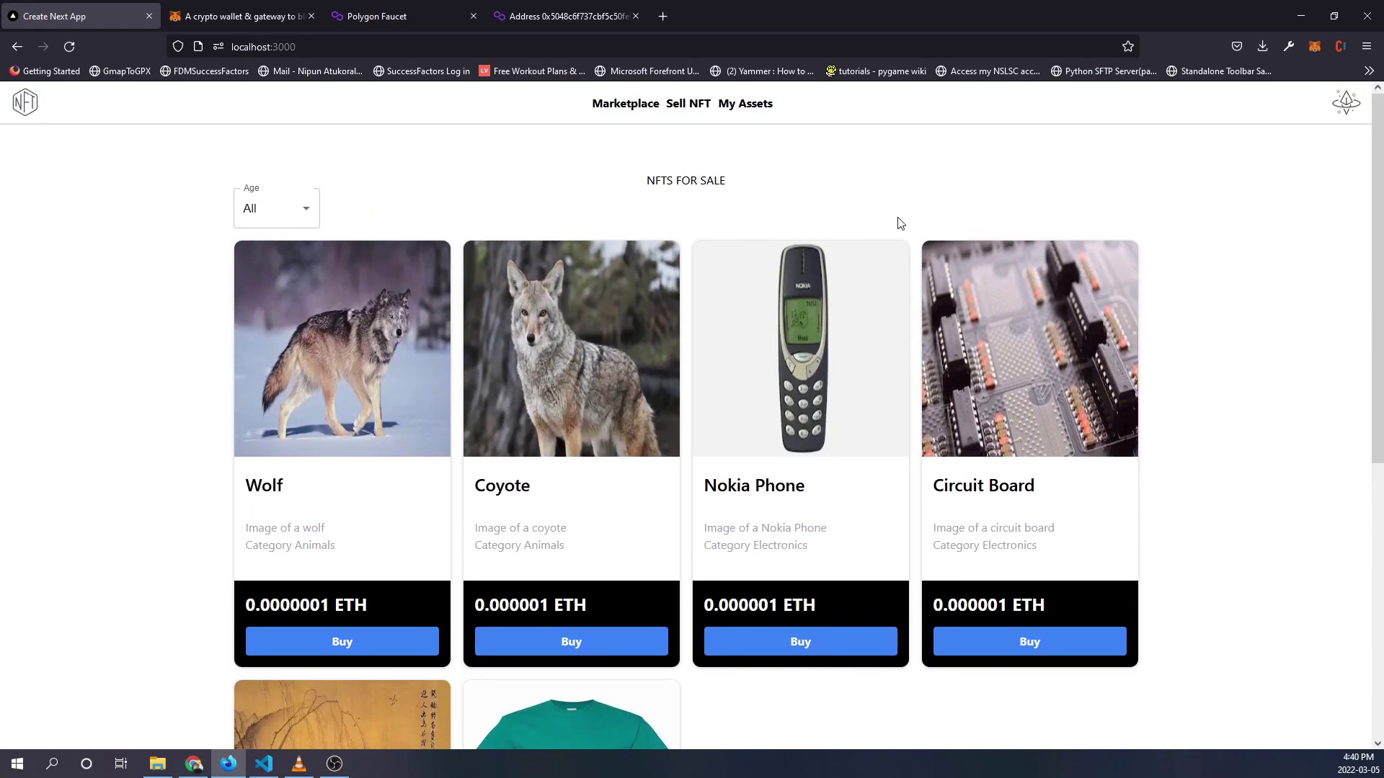
pyautogui.click(193, 765)
pyautogui.middleClick(801, 569)
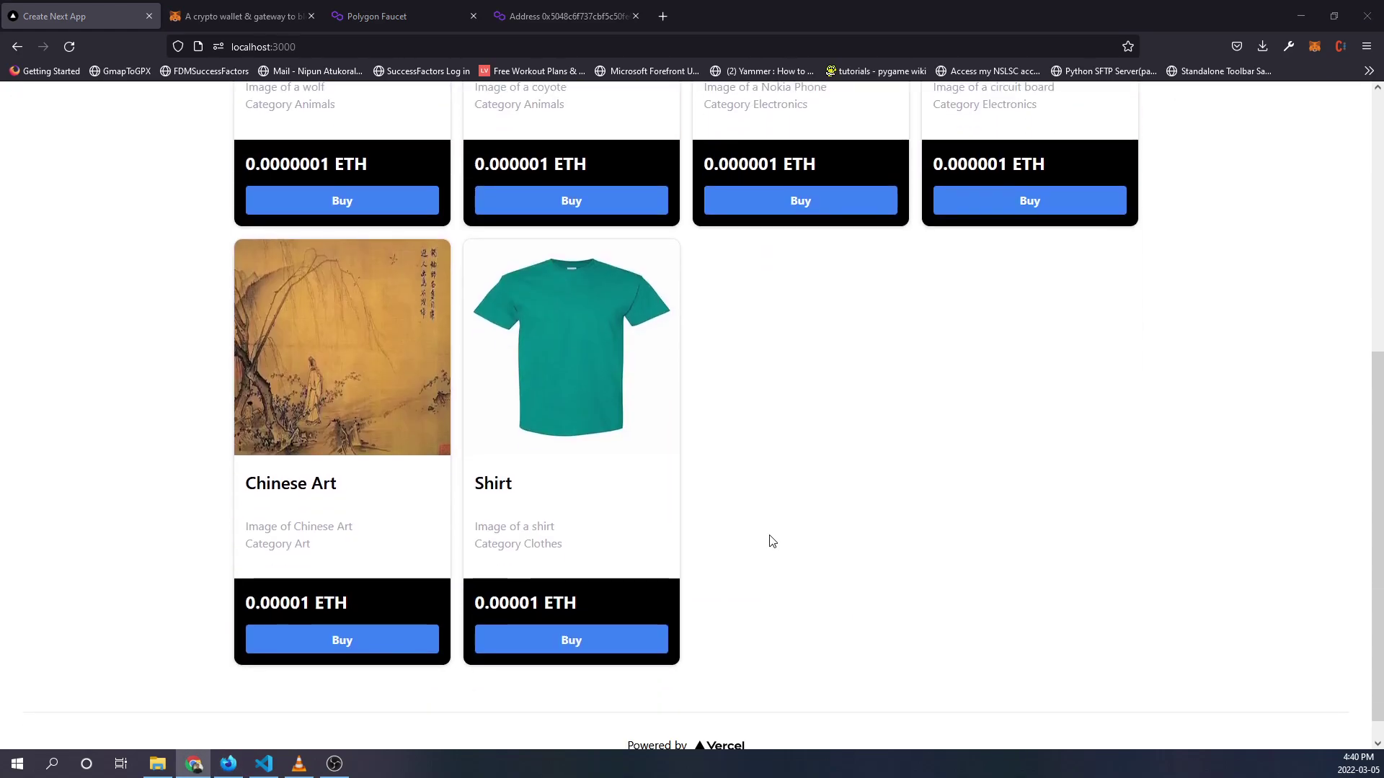
pyautogui.scroll(10, 796, 484)
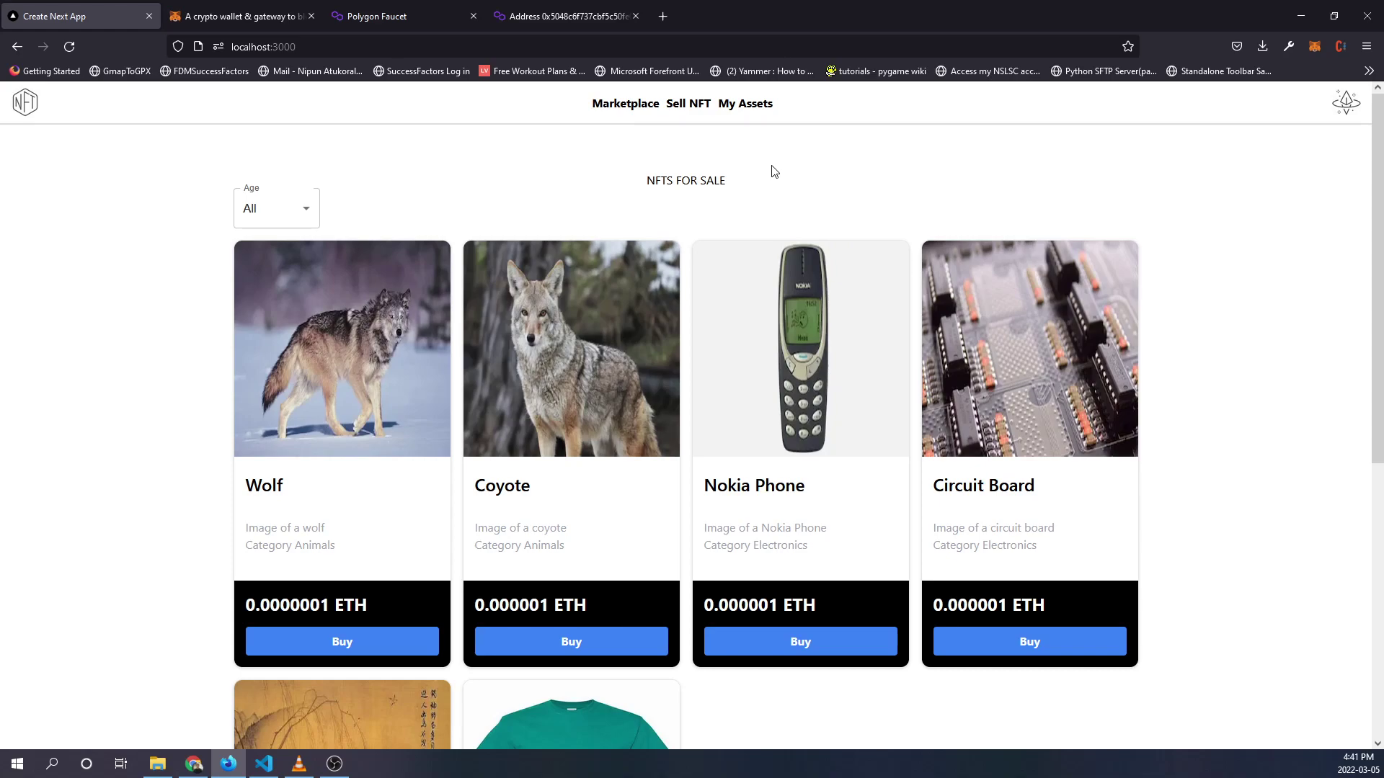
pyautogui.scroll(-3, 1179, 385)
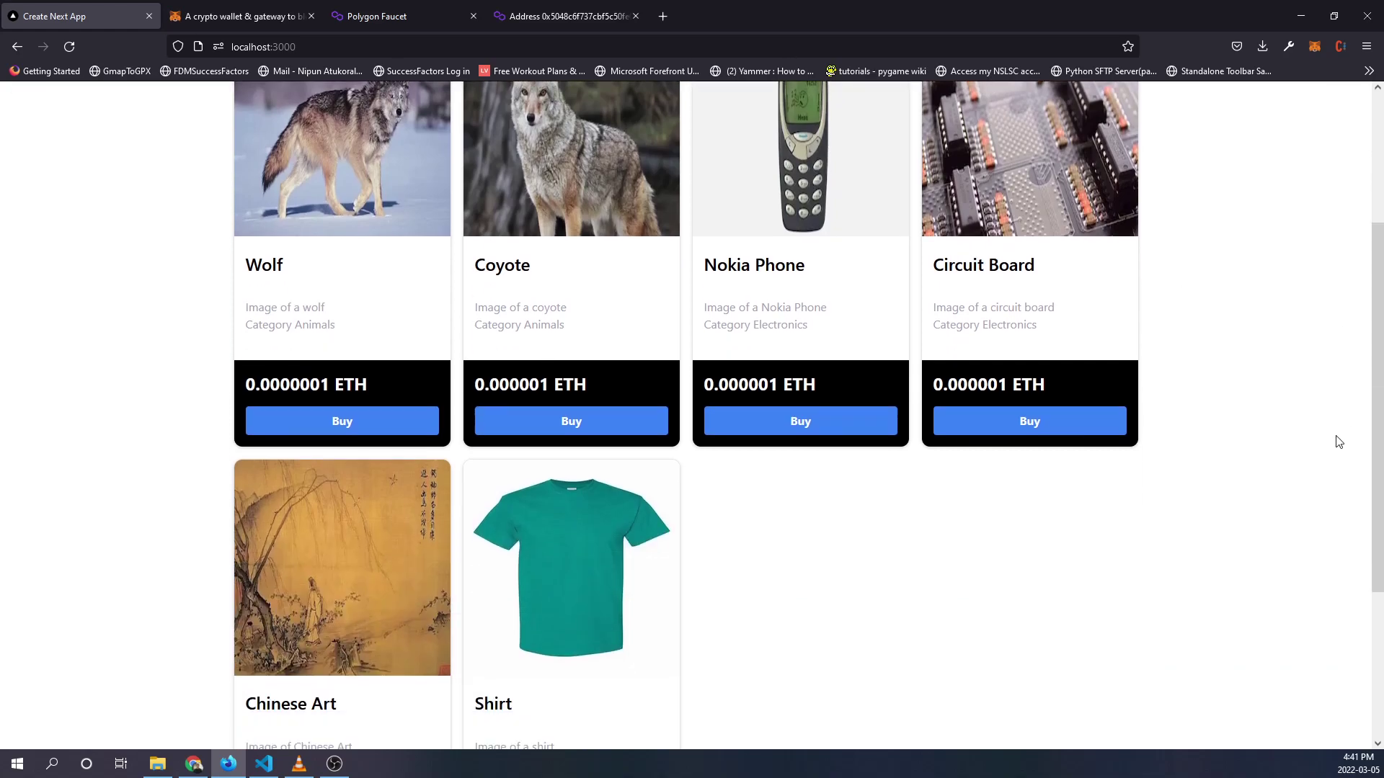
pyautogui.scroll(3, 1225, 447)
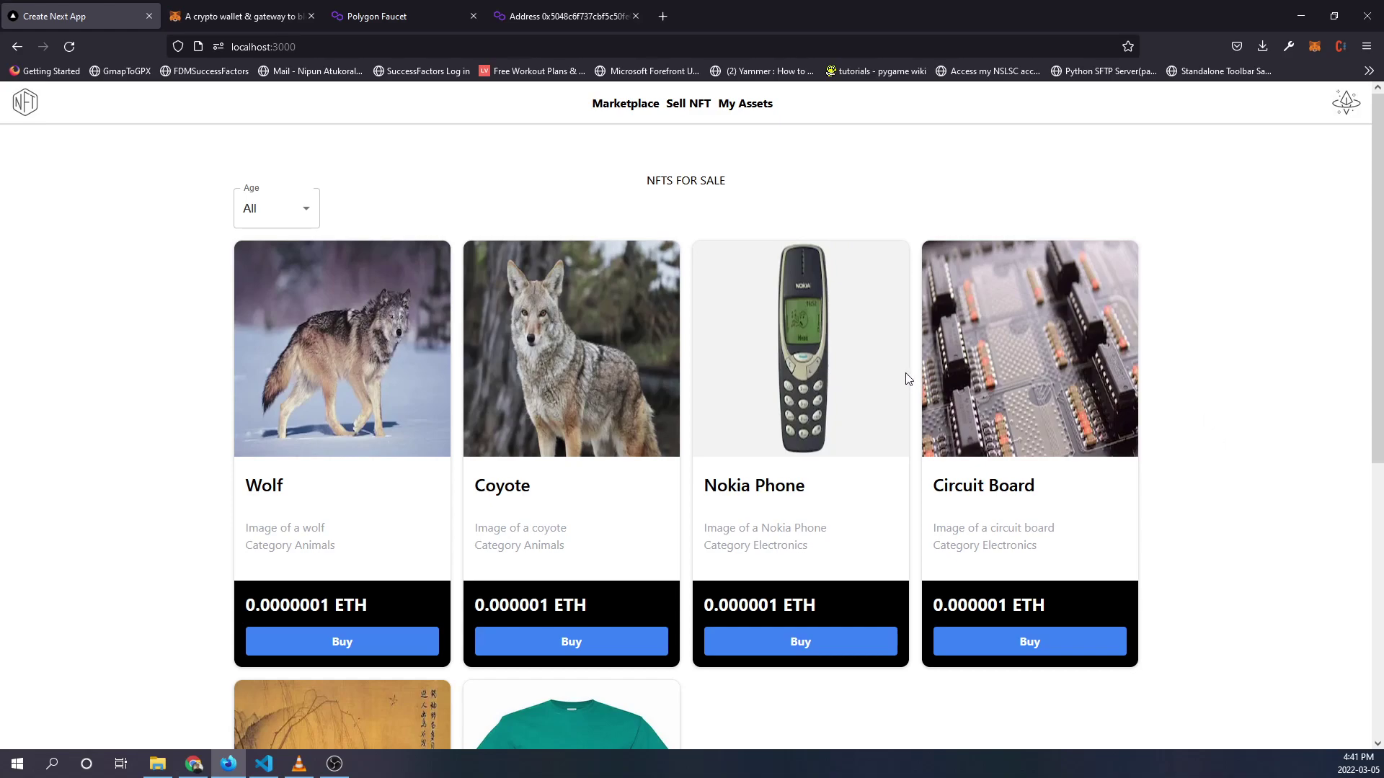
pyautogui.click(1317, 47)
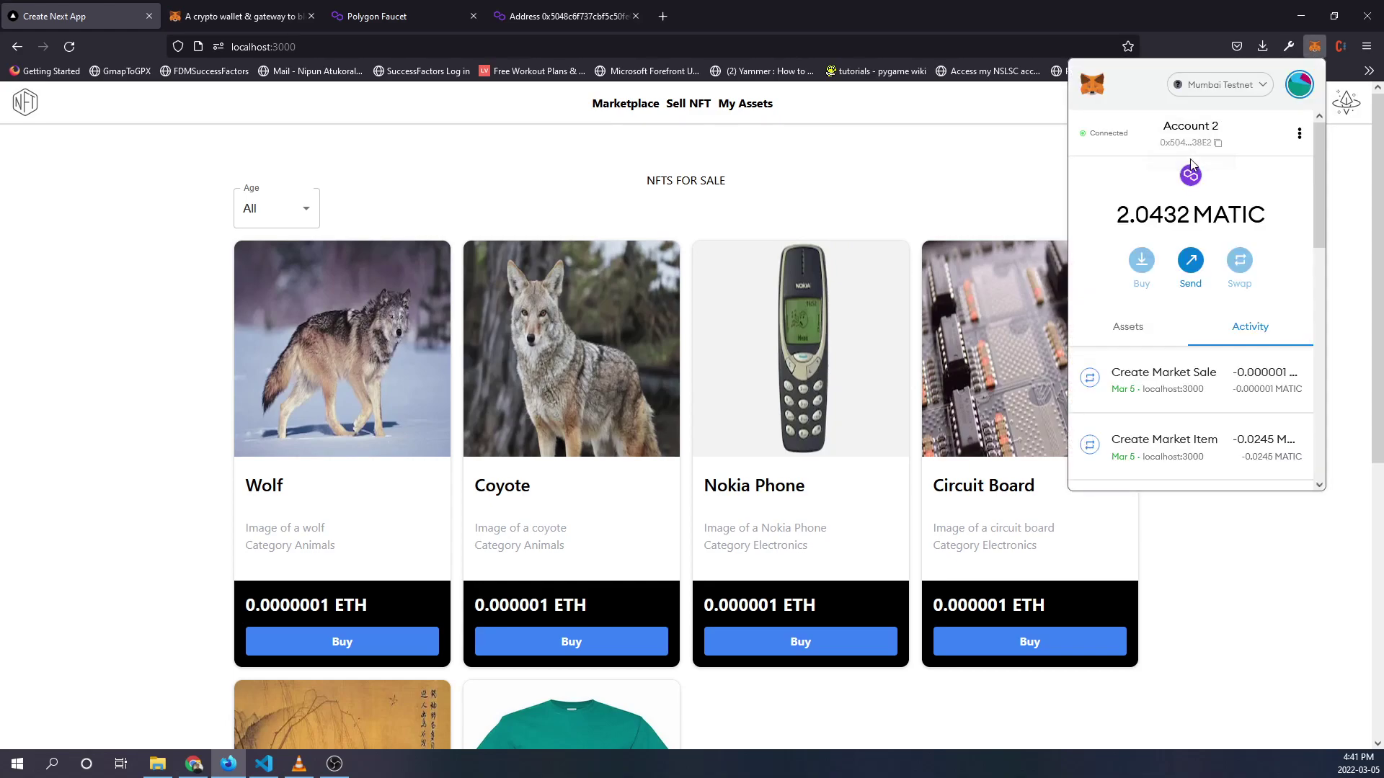
# Step: On the metamask.io tab, reopen the MetaMask popup and its account options menu
pyautogui.click(733, 189)
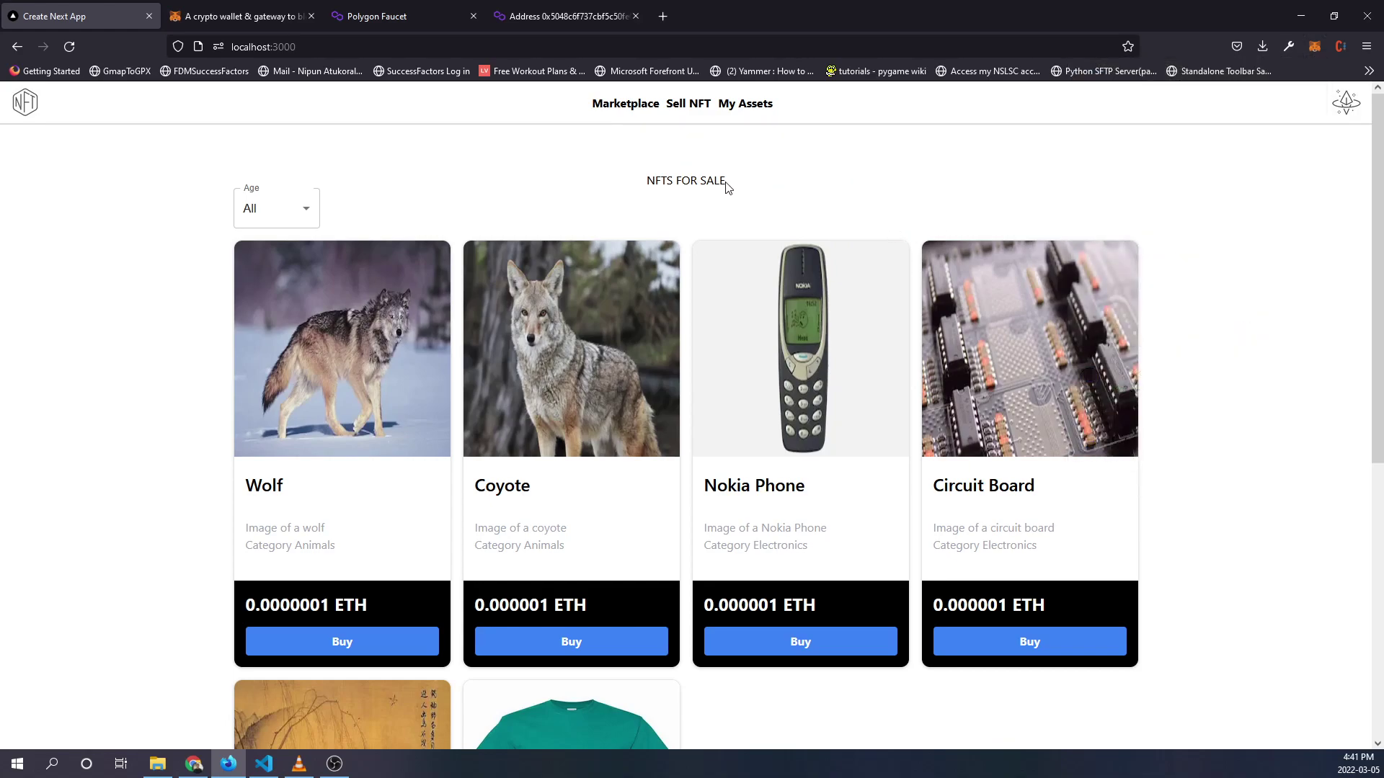
pyautogui.click(240, 16)
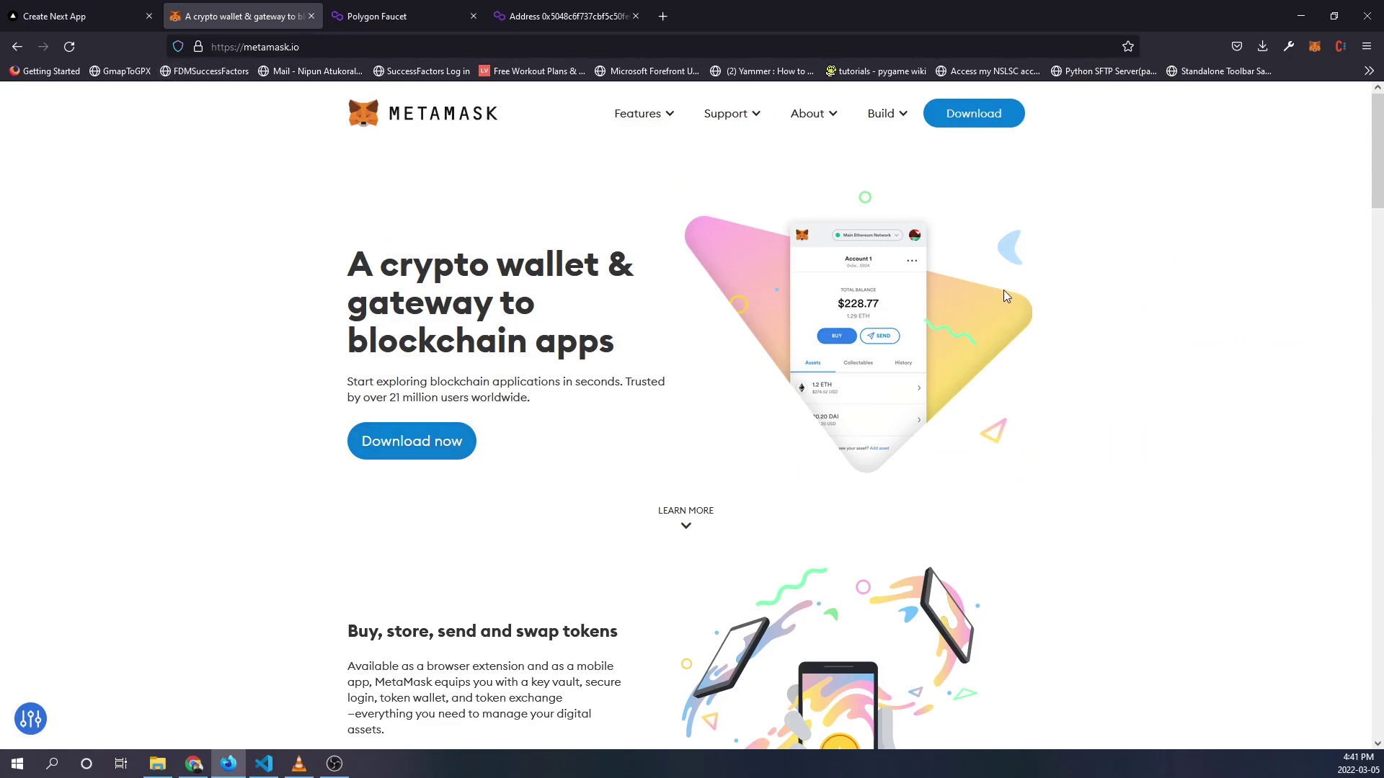
pyautogui.scroll(-3, 1005, 290)
pyautogui.scroll(1, 1165, 347)
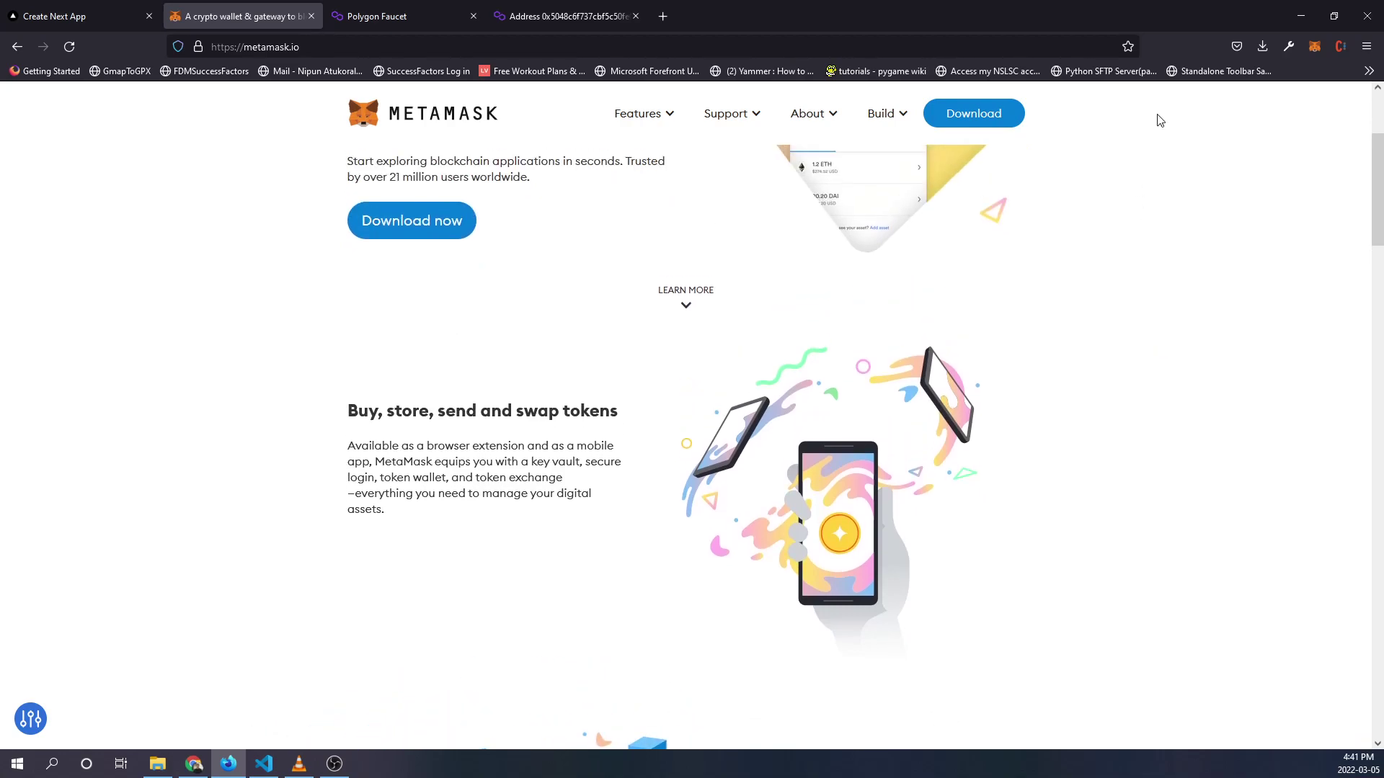
pyautogui.click(1313, 46)
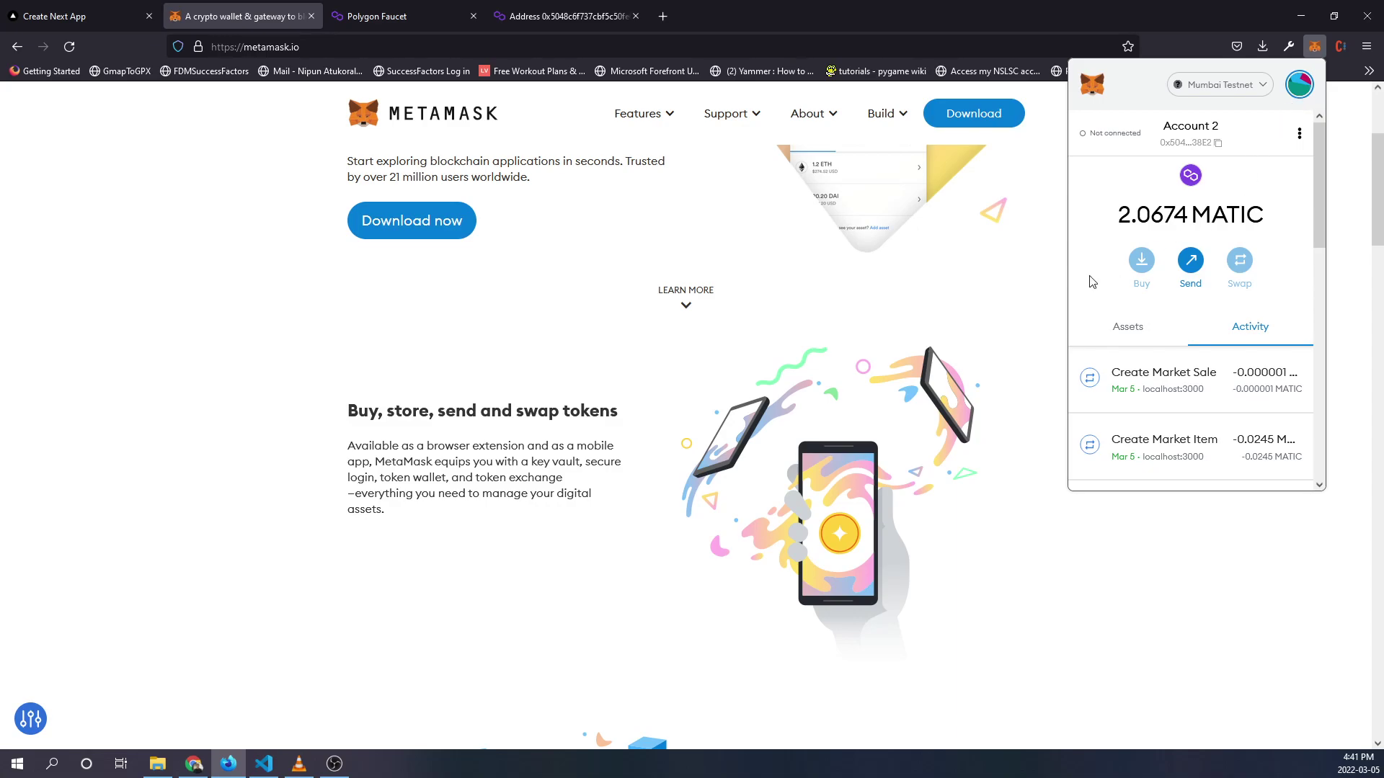
pyautogui.click(735, 294)
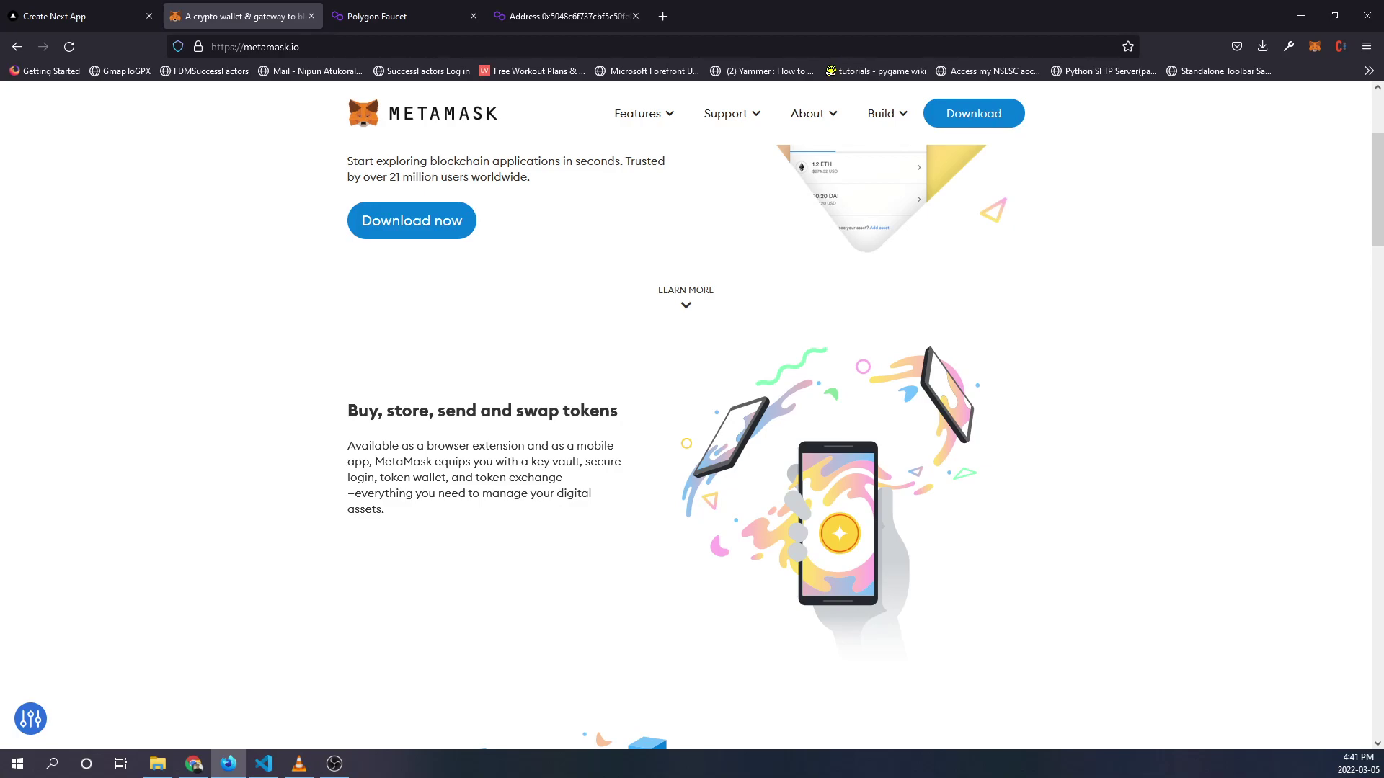
pyautogui.click(1312, 47)
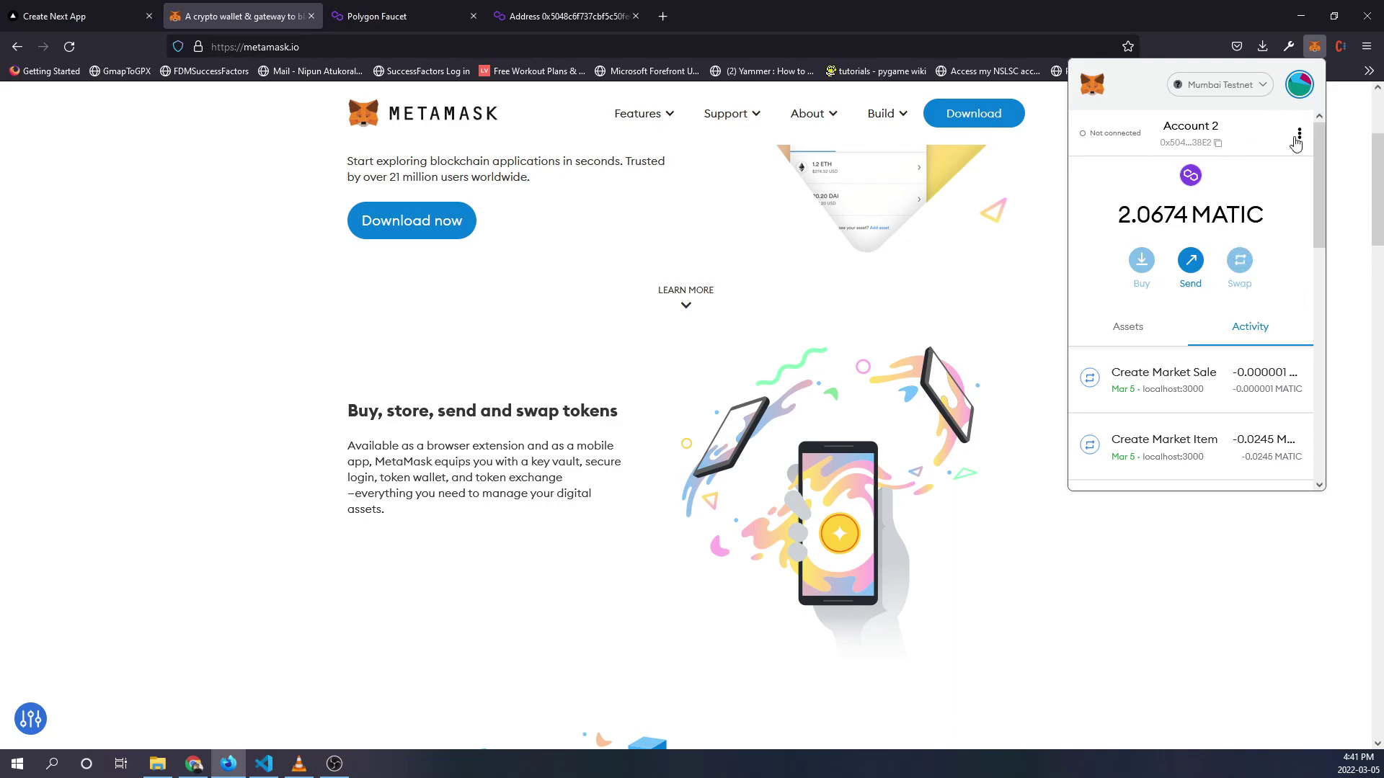
pyautogui.click(1299, 133)
pyautogui.click(1265, 85)
# Step: From the networks list, paste the maticvigil RPC URL into the Add a network form
pyautogui.click(1219, 84)
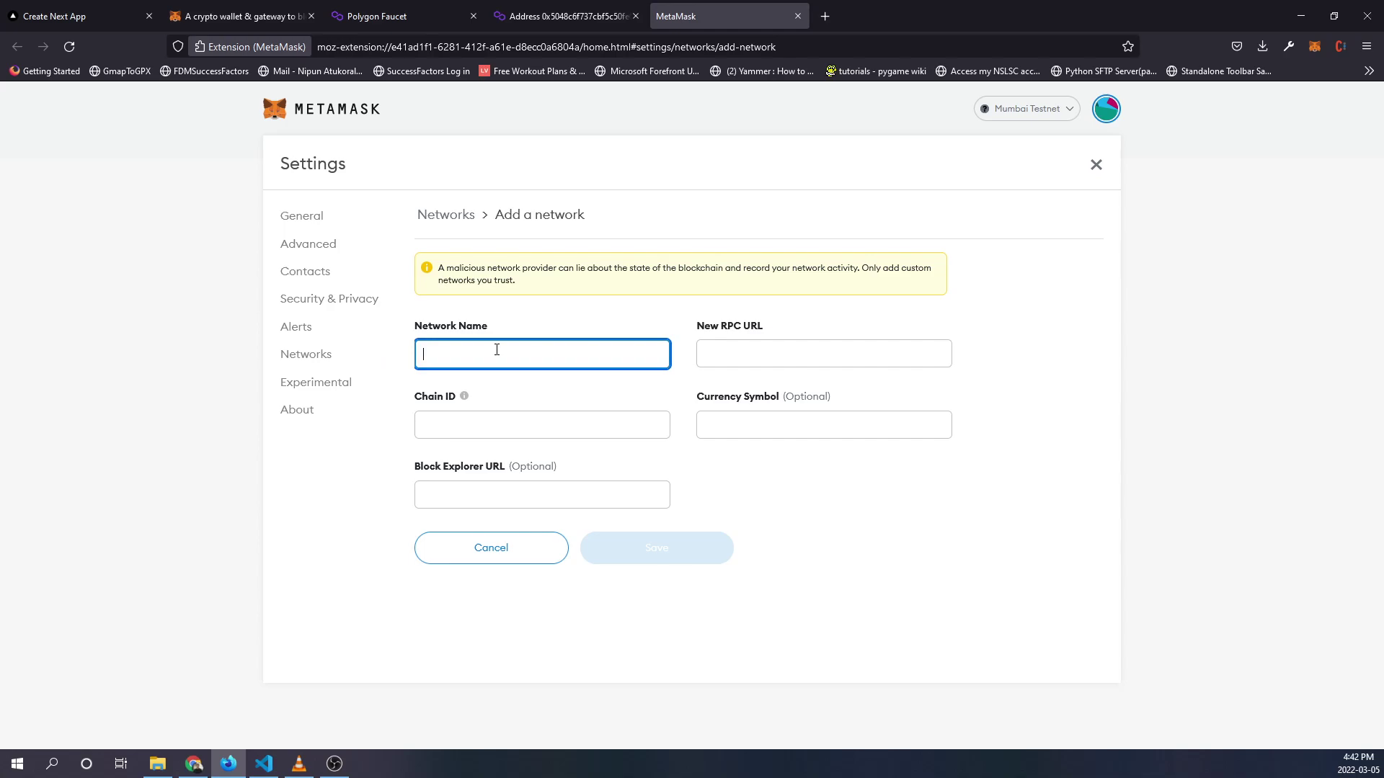
pyautogui.write('Mumb')
pyautogui.write('ai Testnet')
pyautogui.press('Tab')
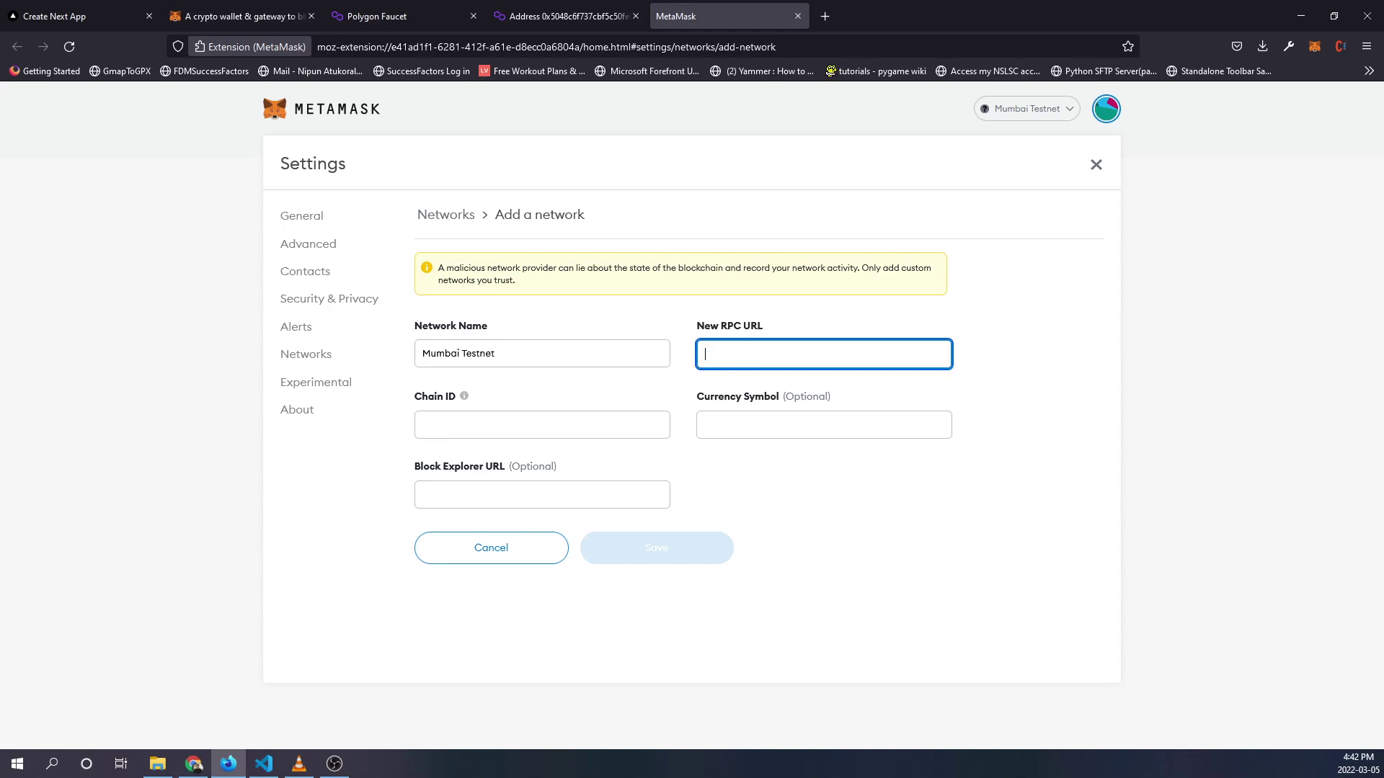
pyautogui.hotkey('alt', 'Tab')
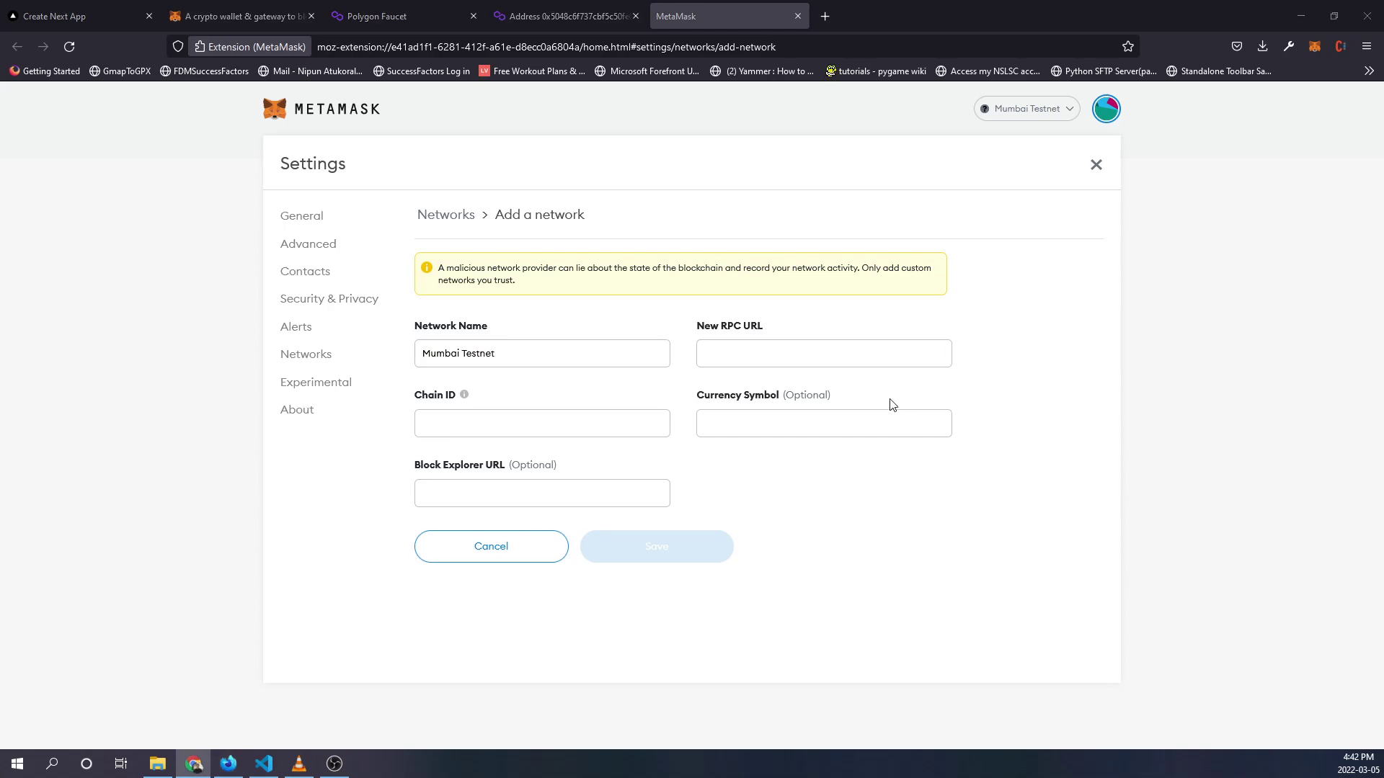
pyautogui.click(866, 353)
pyautogui.write('https://rpc-mumbai.maticvigil.com')
# Step: Enter chain ID 80001 and currency symbol MATIC
pyautogui.click(637, 454)
pyautogui.doubleClick(893, 354)
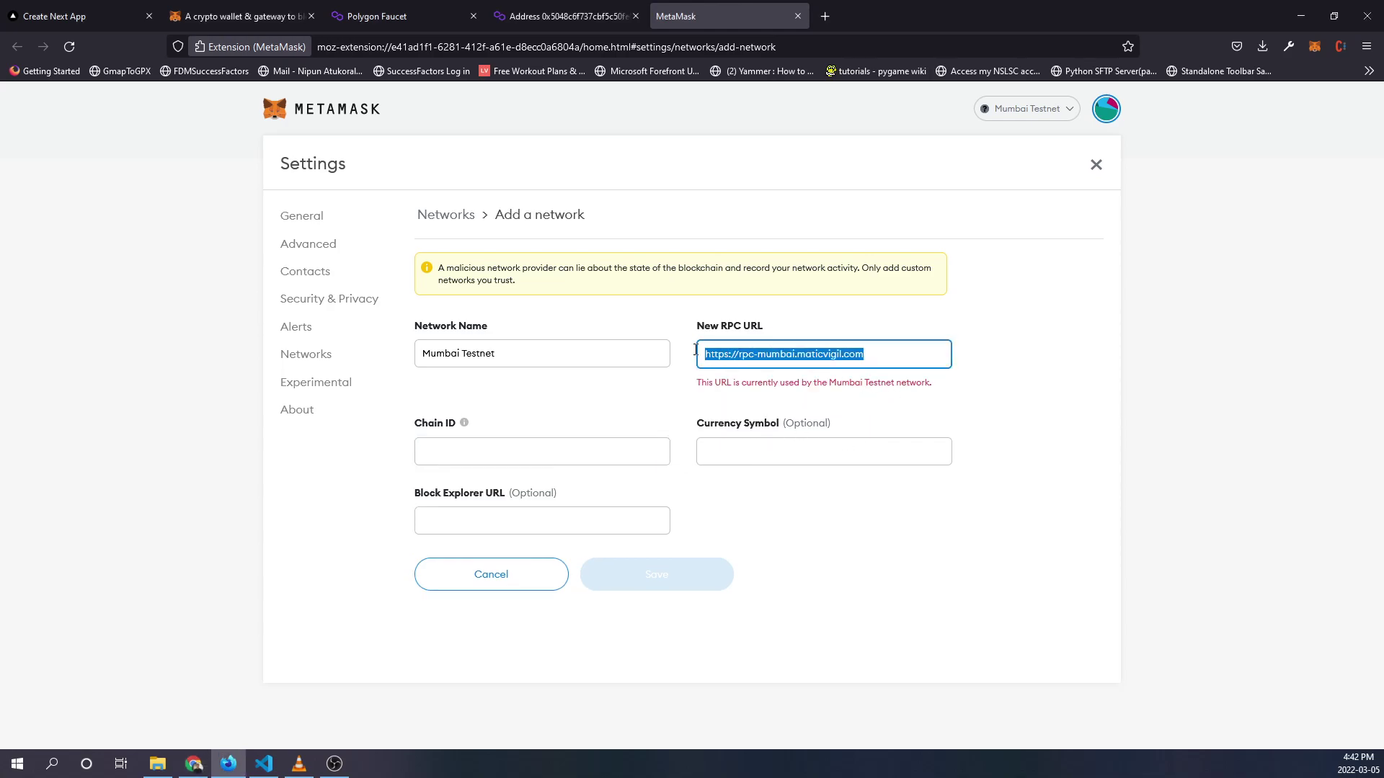
pyautogui.click(562, 450)
pyautogui.moveTo(936, 386); pyautogui.dragTo(702, 388)
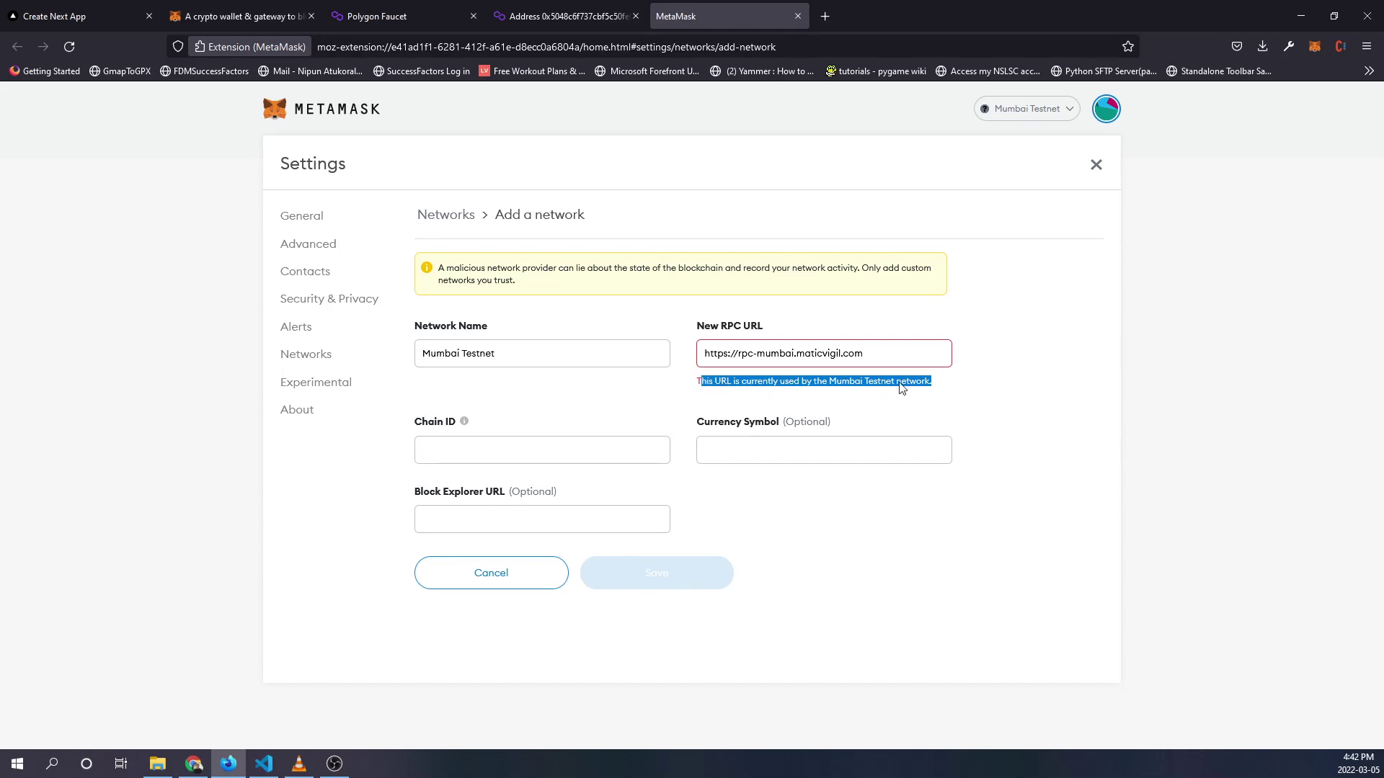
pyautogui.click(531, 449)
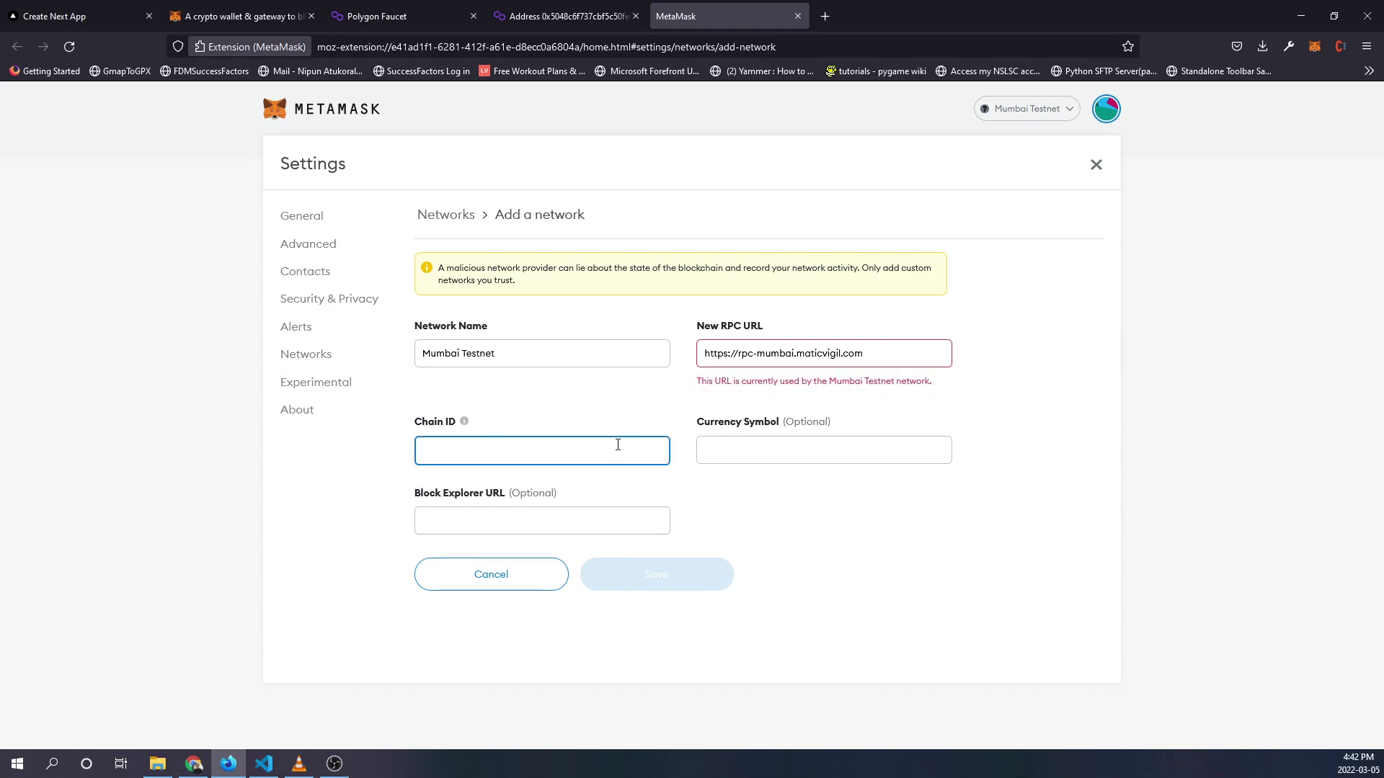
pyautogui.write('80001')
pyautogui.press('Tab')
pyautogui.click(617, 443)
pyautogui.doubleClick(437, 450)
pyautogui.click(458, 451)
pyautogui.click(725, 451)
pyautogui.write('MAT')
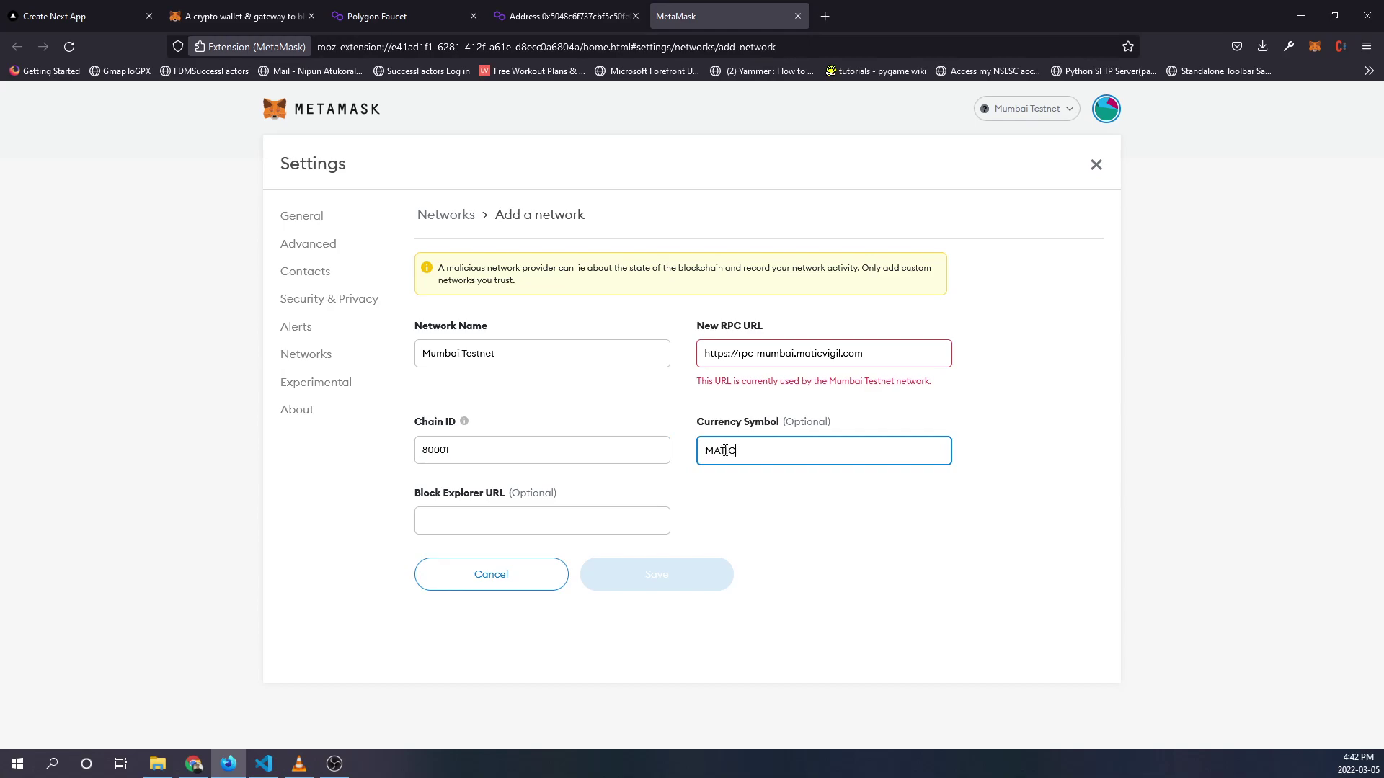
pyautogui.write('IC')
pyautogui.press('Tab')
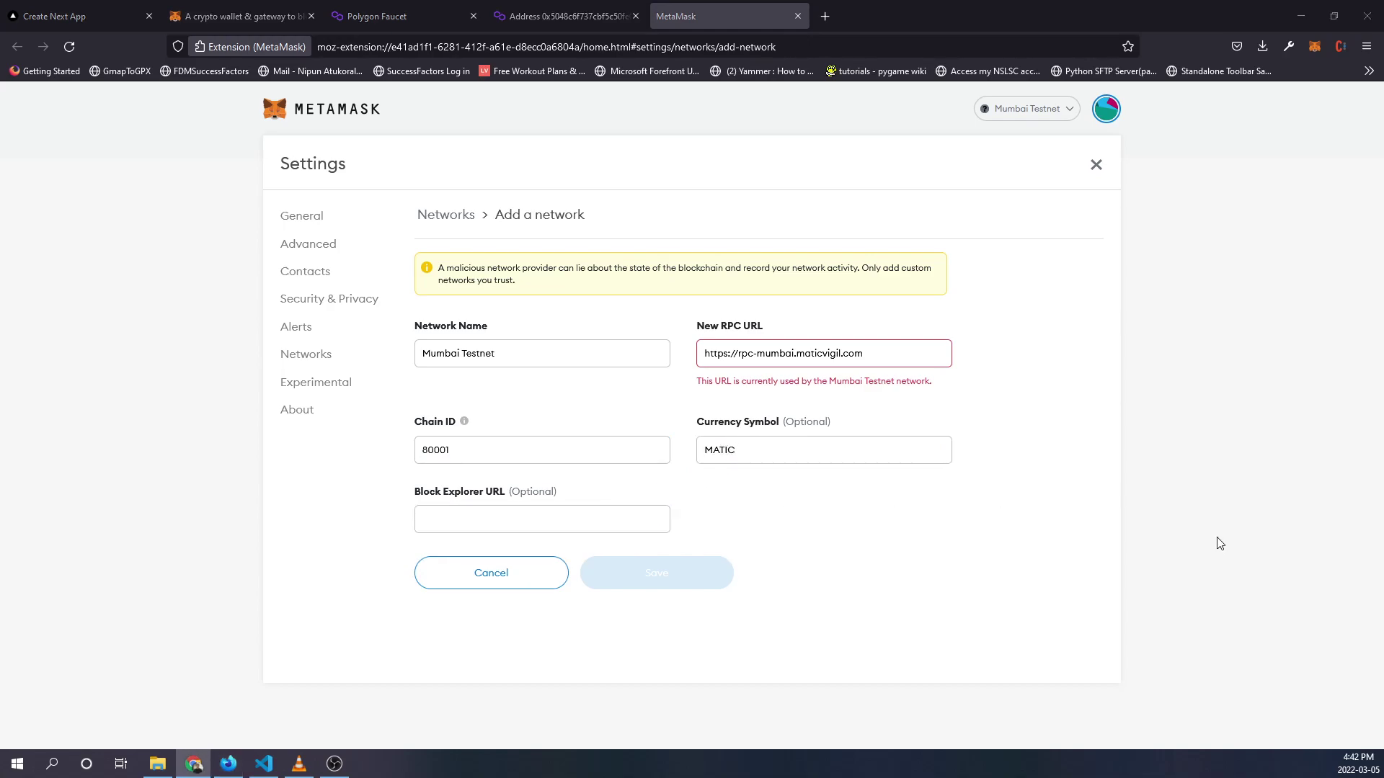
pyautogui.click(546, 519)
pyautogui.write('https://polygonscan.com/')
pyautogui.click(940, 539)
pyautogui.doubleClick(537, 349)
pyautogui.click(511, 354)
pyautogui.tripleClick(508, 352)
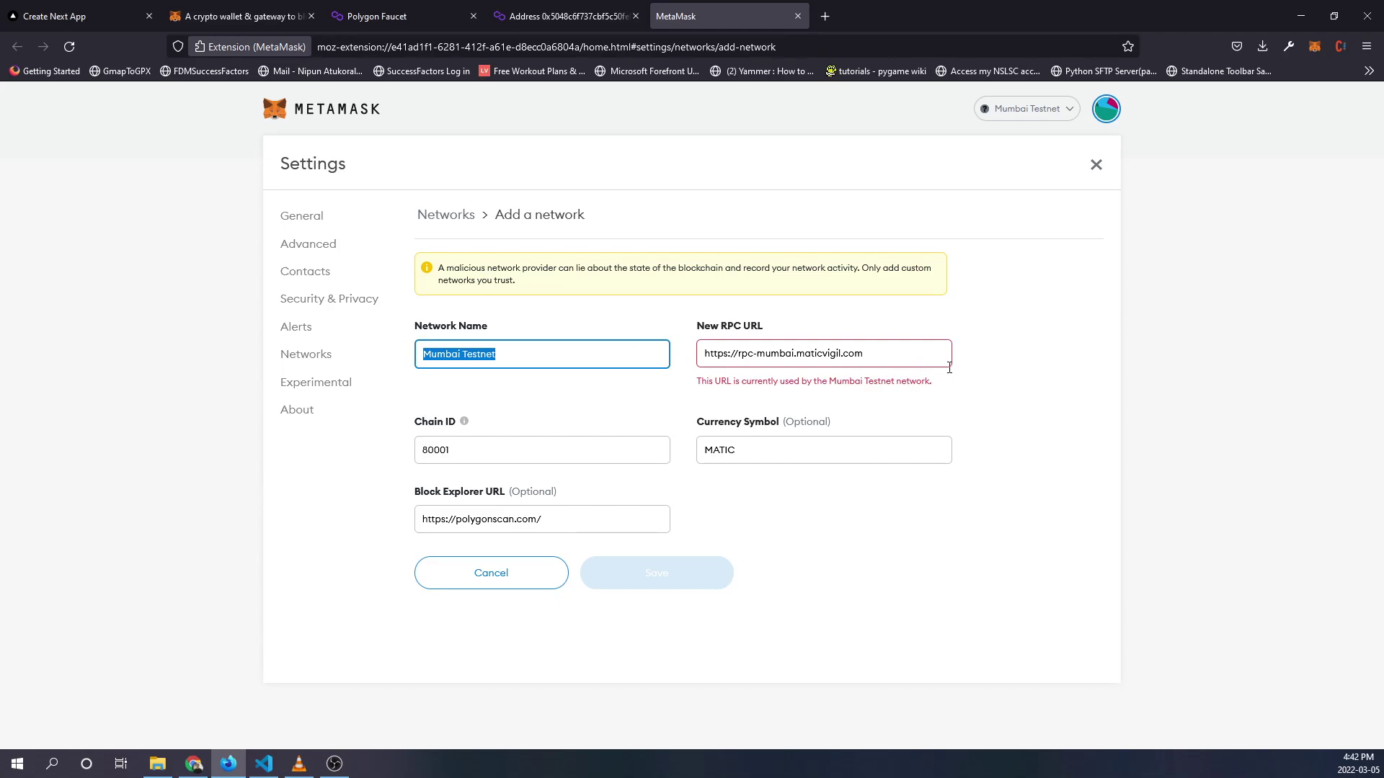
pyautogui.press('Tab')
pyautogui.click(854, 361)
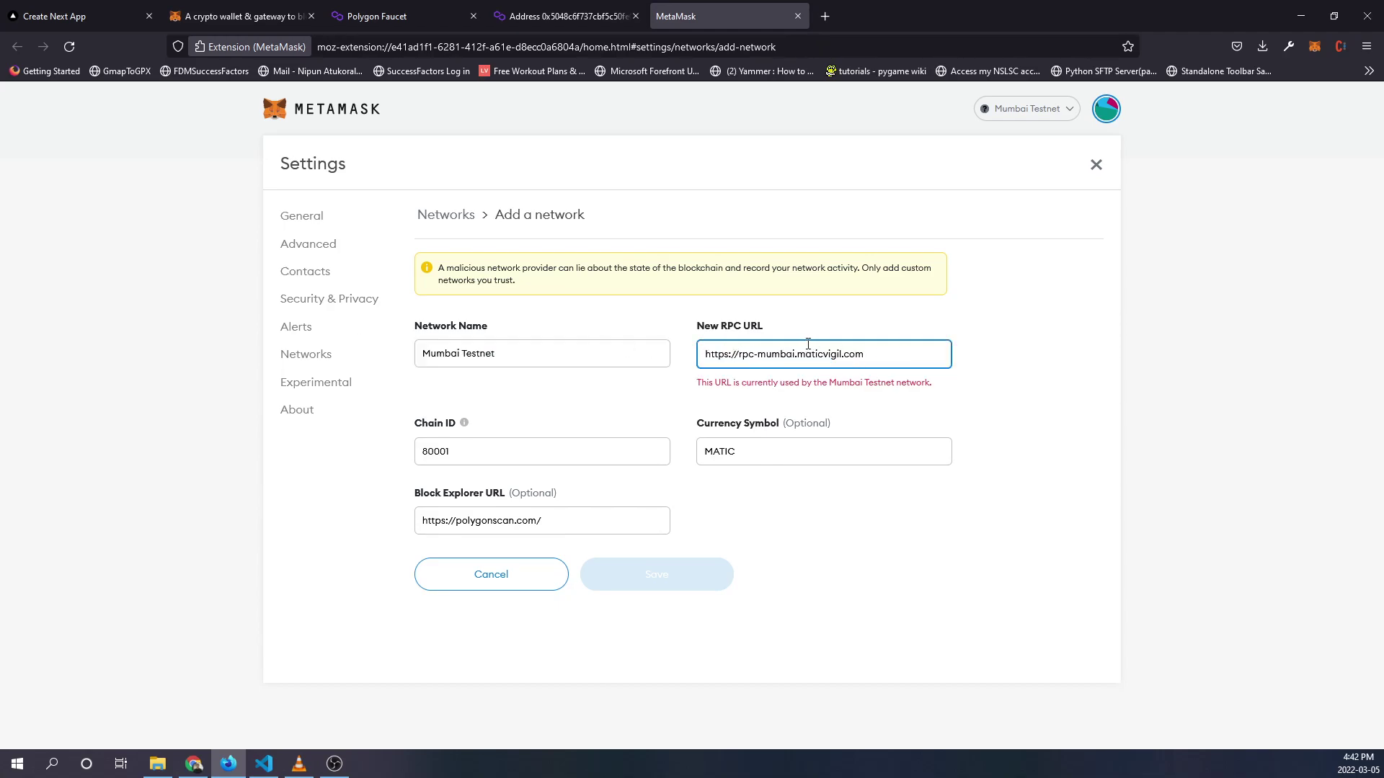
pyautogui.tripleClick(906, 350)
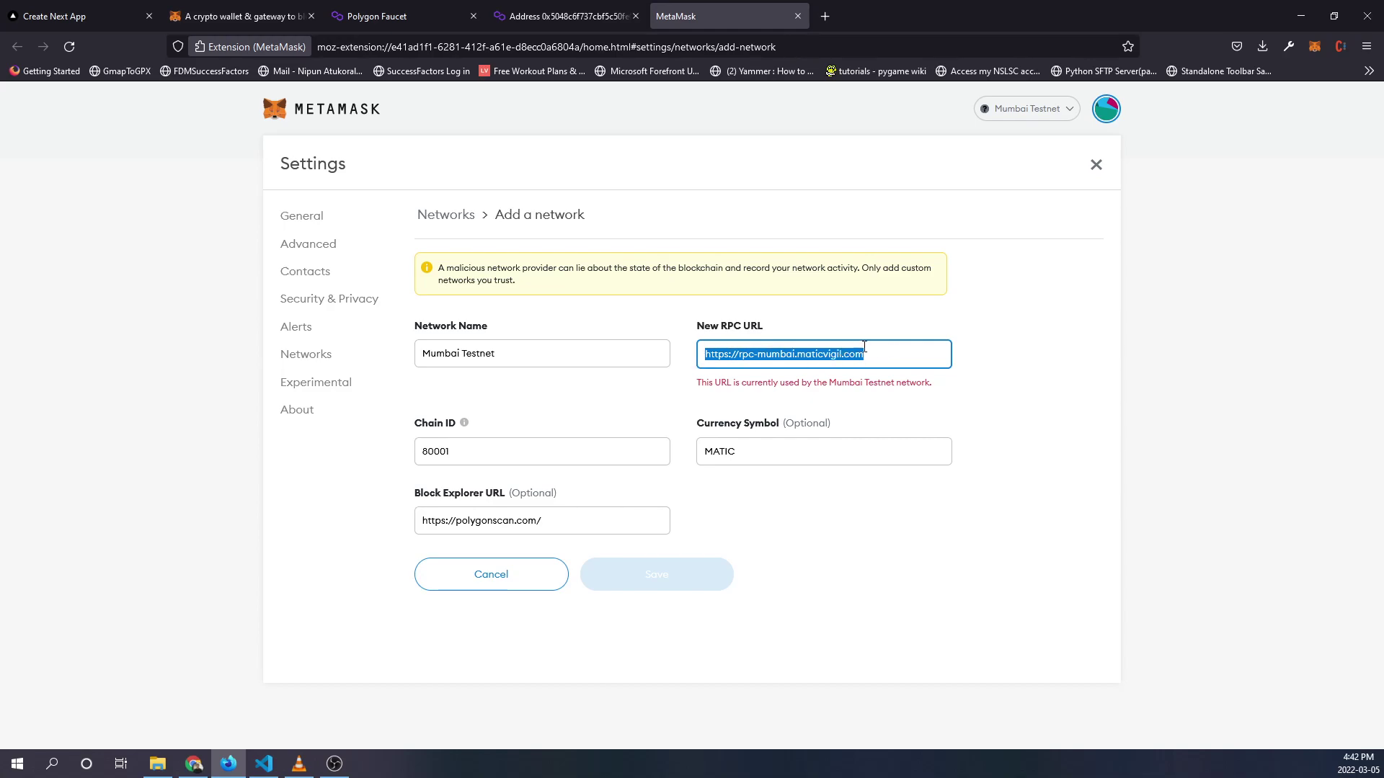
pyautogui.doubleClick(433, 451)
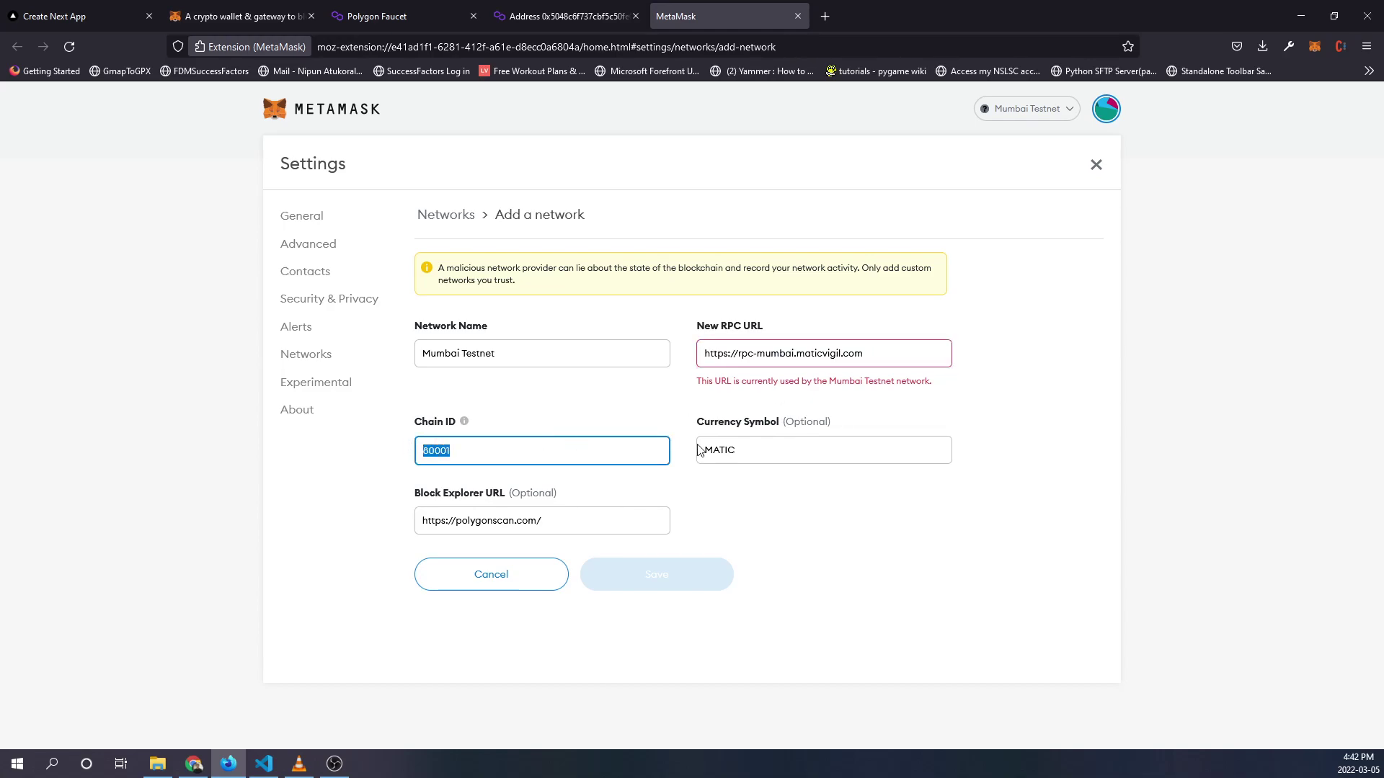
pyautogui.doubleClick(721, 449)
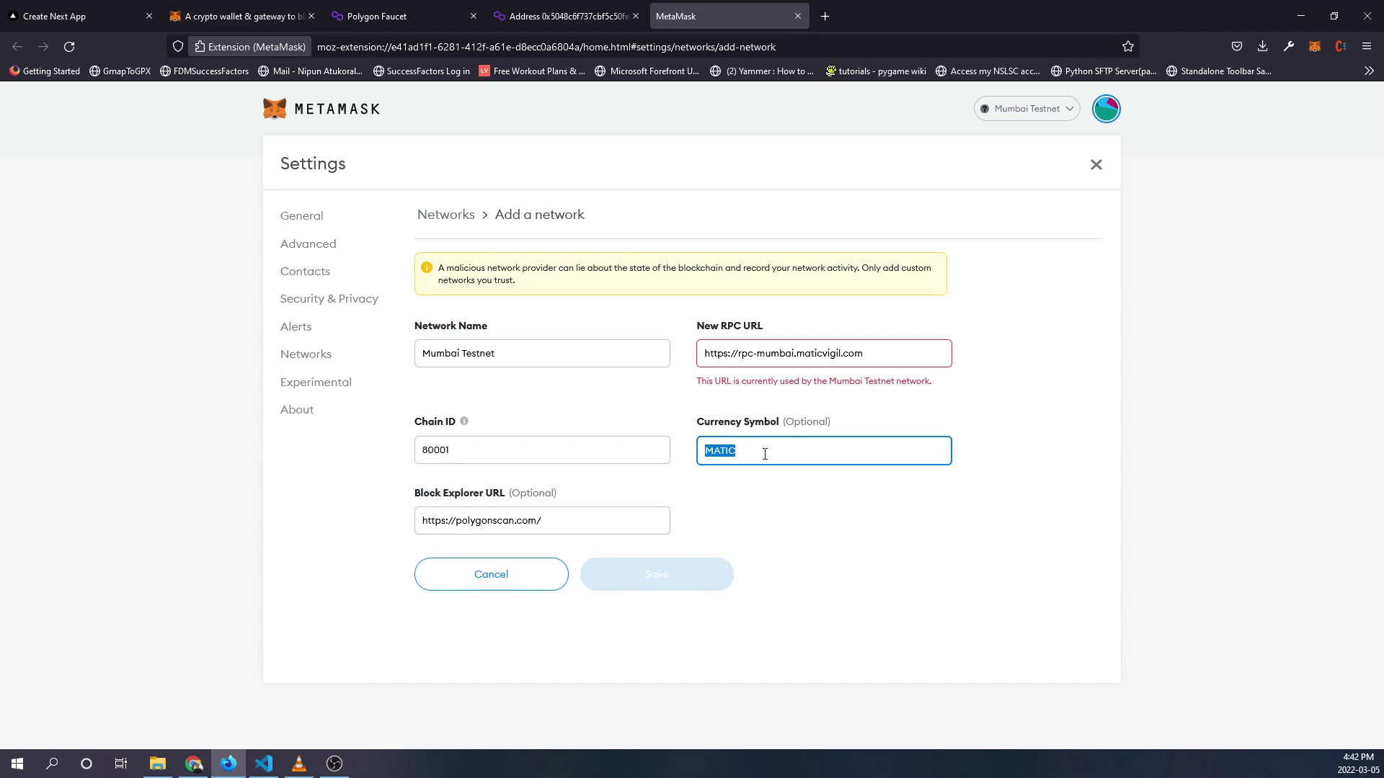
pyautogui.doubleClick(433, 494)
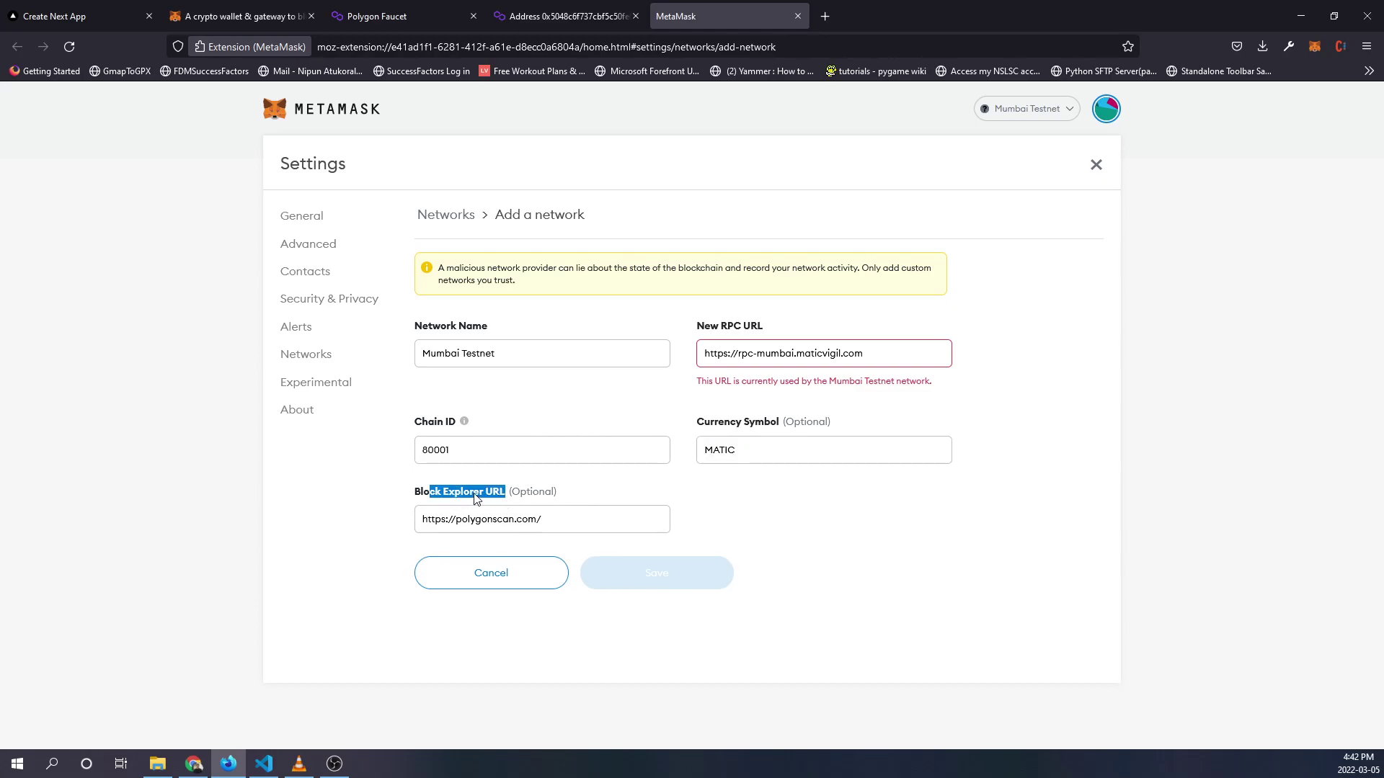
pyautogui.click(474, 495)
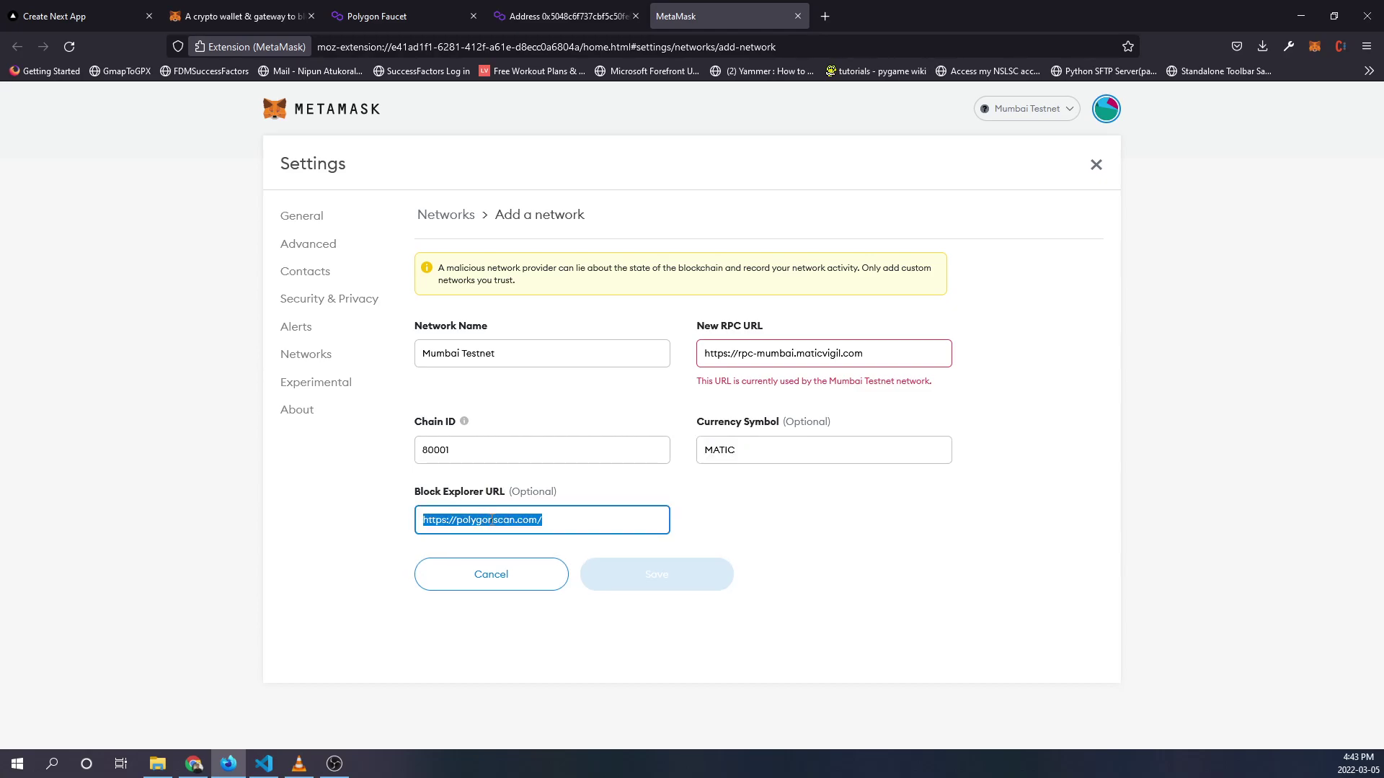
# Step: From the PolygonScan homepage's Latest Blocks, open validator 0x127685…'s address page
pyautogui.click(568, 16)
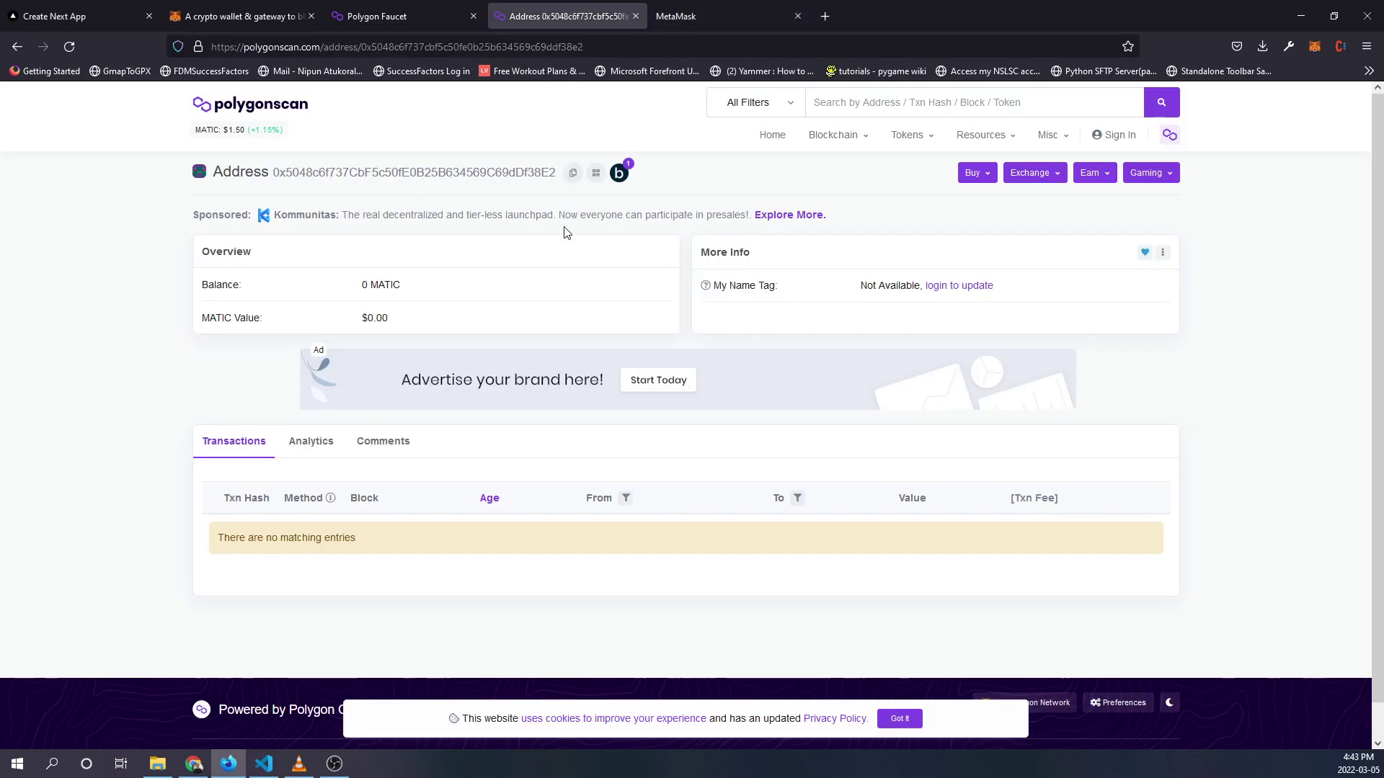
pyautogui.click(257, 108)
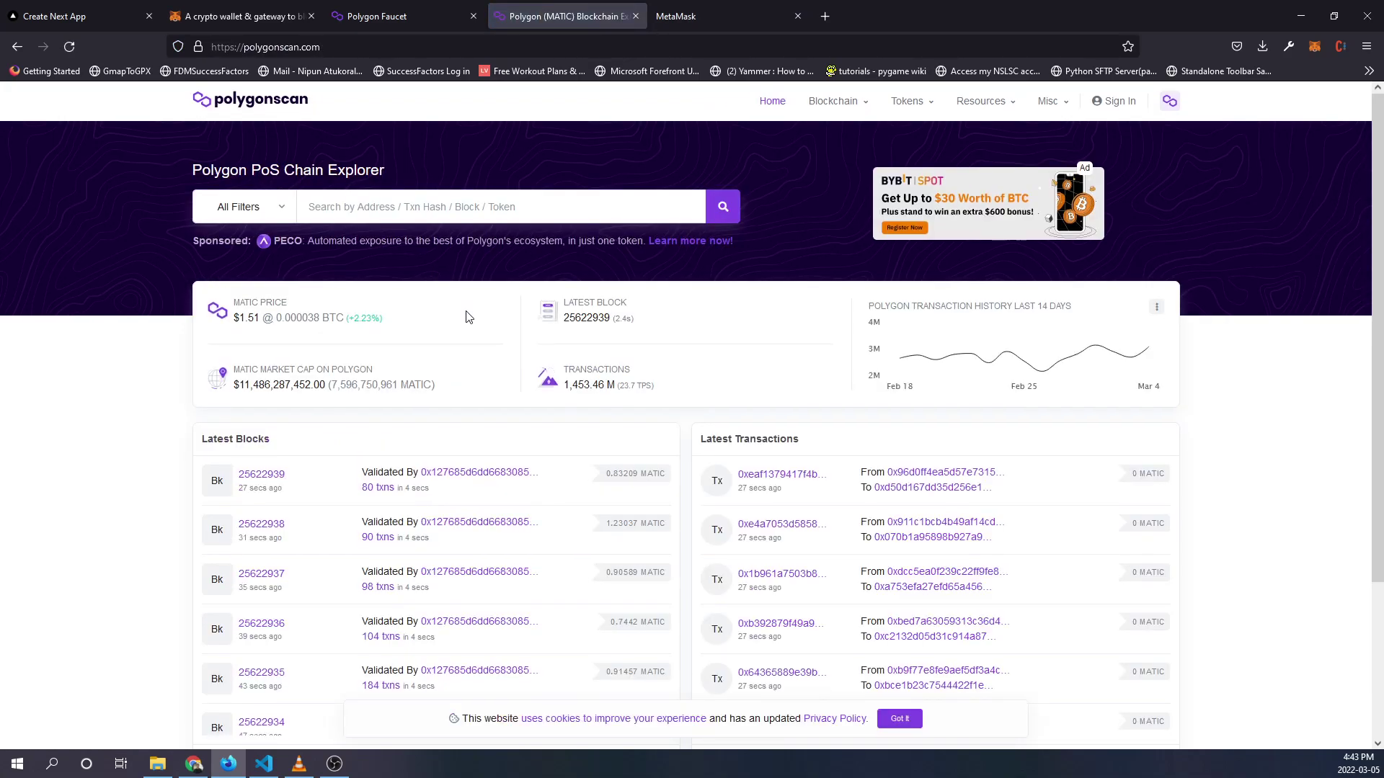
pyautogui.scroll(-3, 484, 373)
pyautogui.scroll(-1, 498, 411)
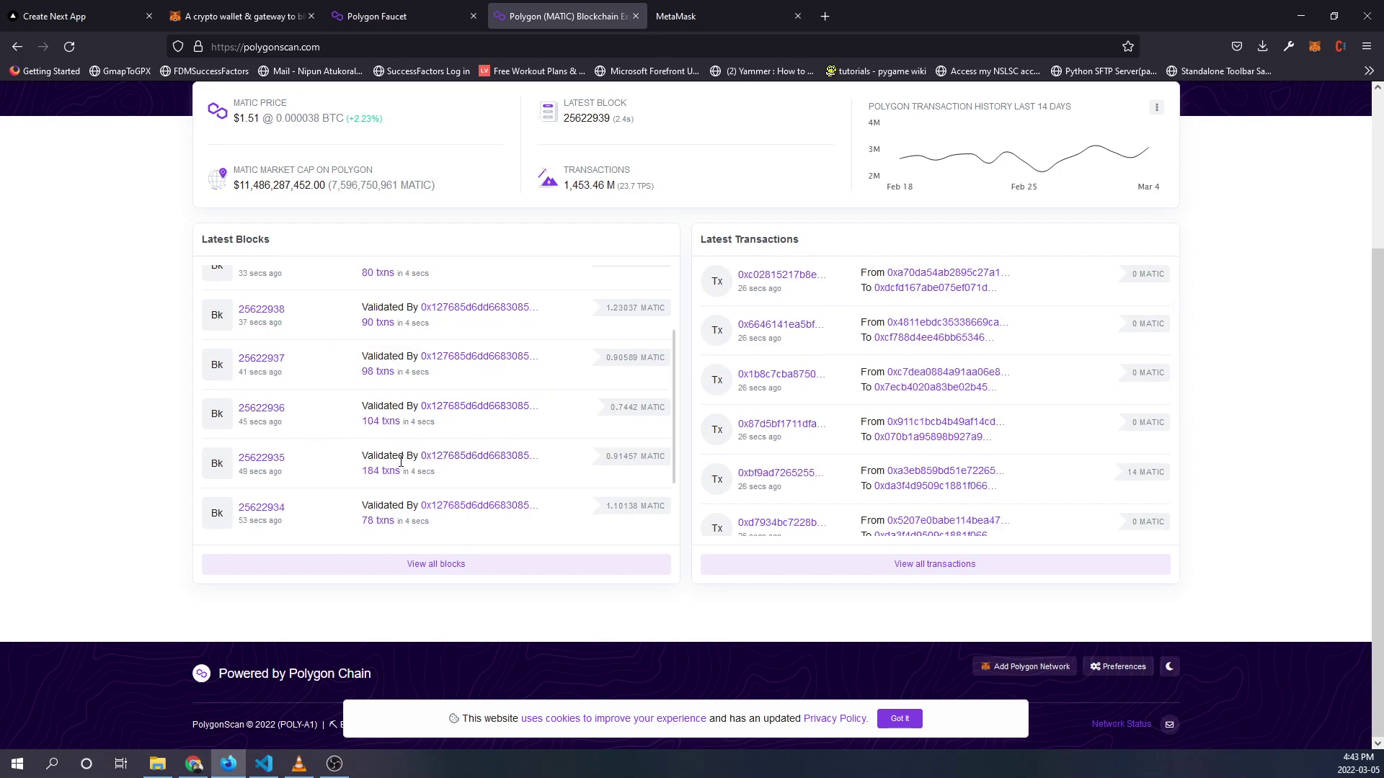
pyautogui.scroll(5, 476, 492)
pyautogui.scroll(-5, 412, 405)
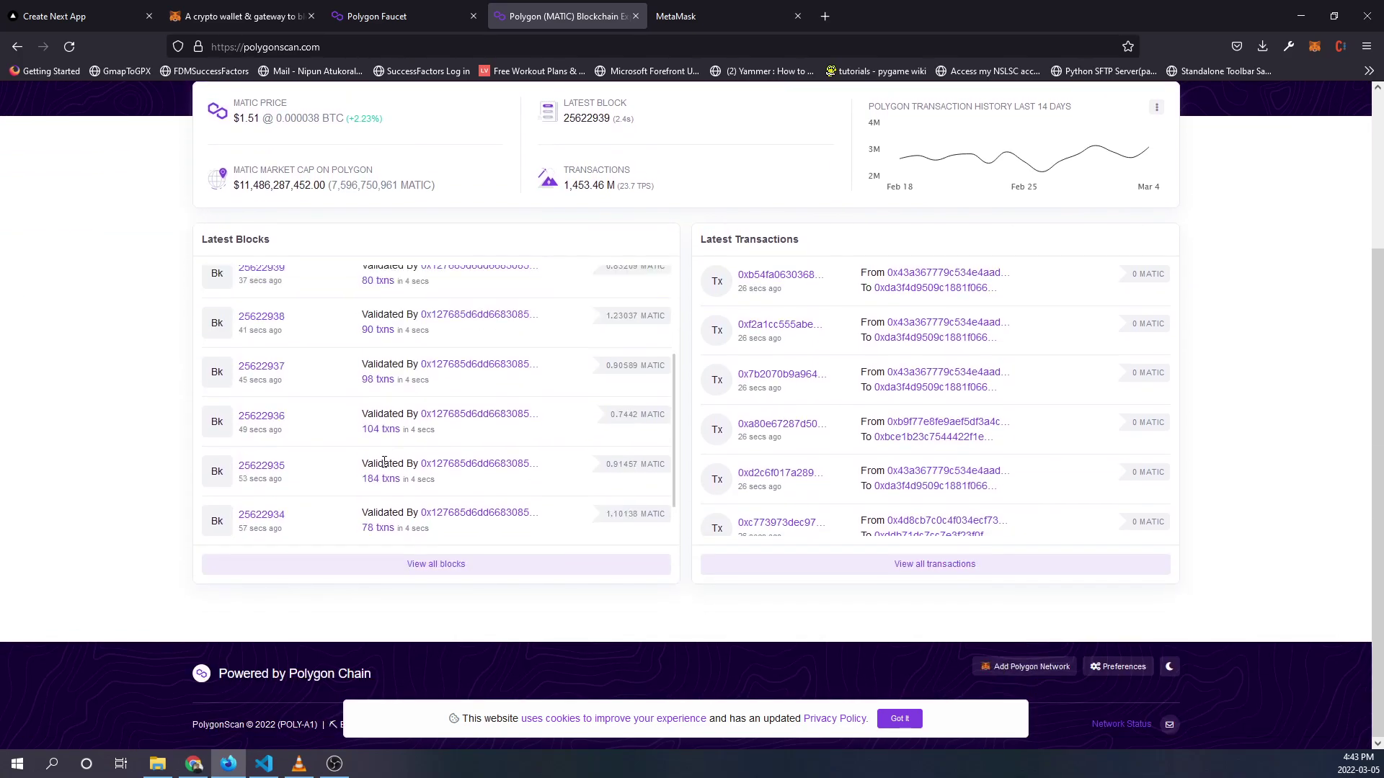
pyautogui.click(443, 364)
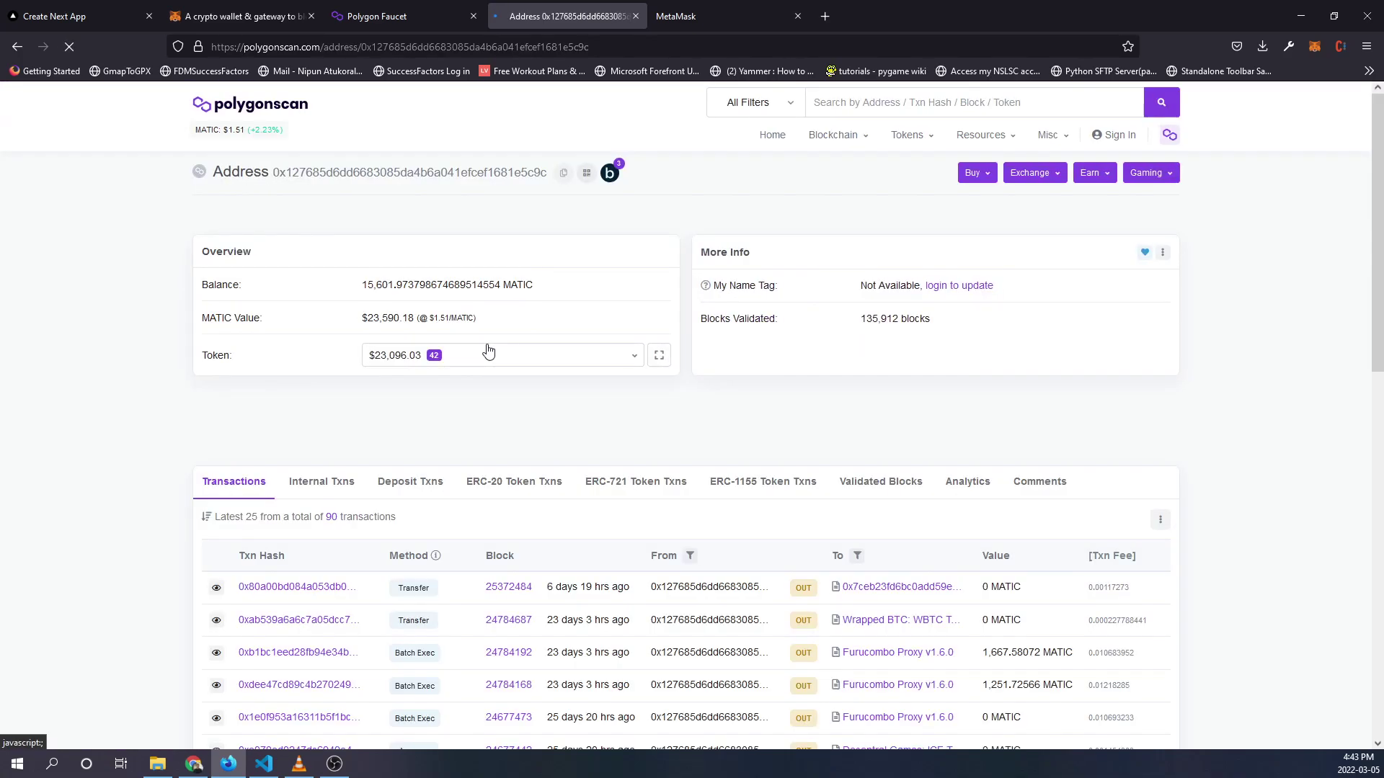
pyautogui.scroll(-5, 487, 348)
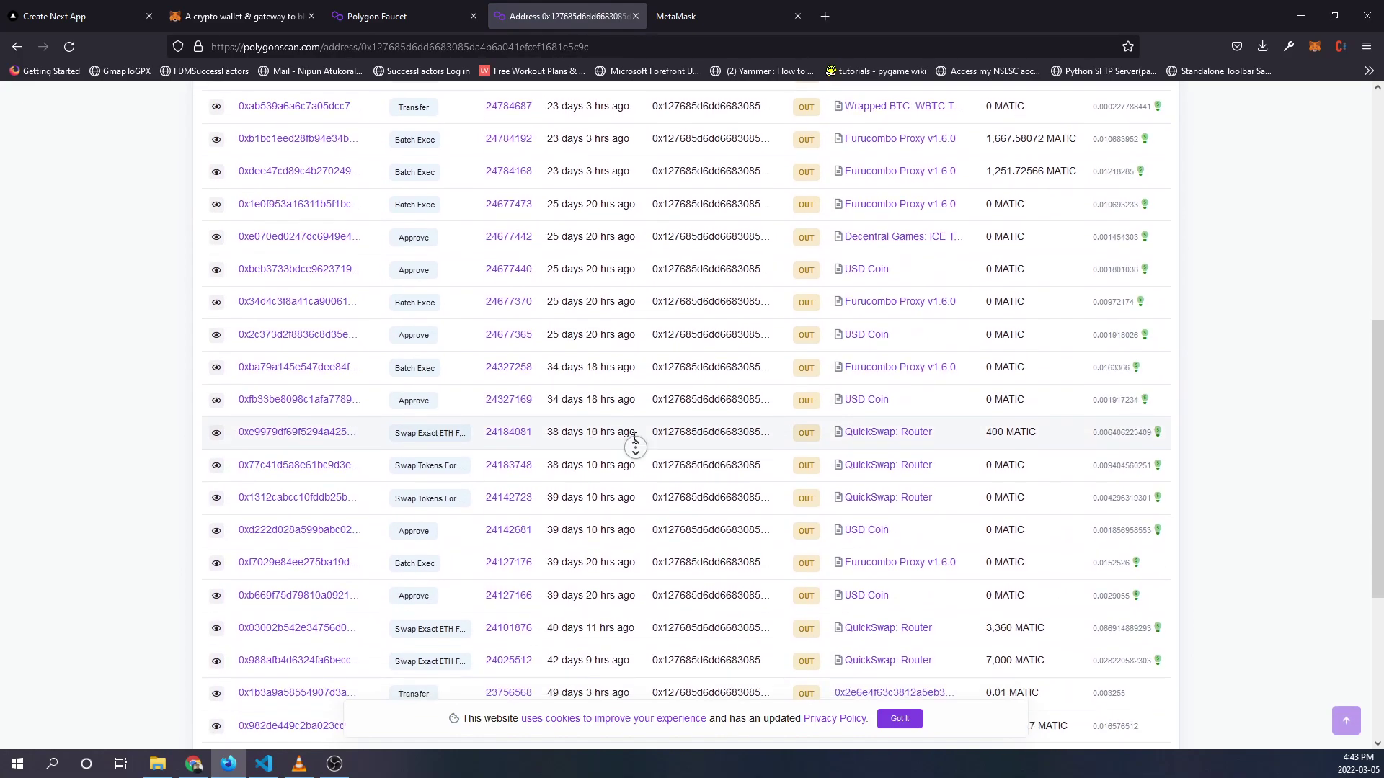
pyautogui.scroll(5, 517, 380)
pyautogui.scroll(3, 516, 380)
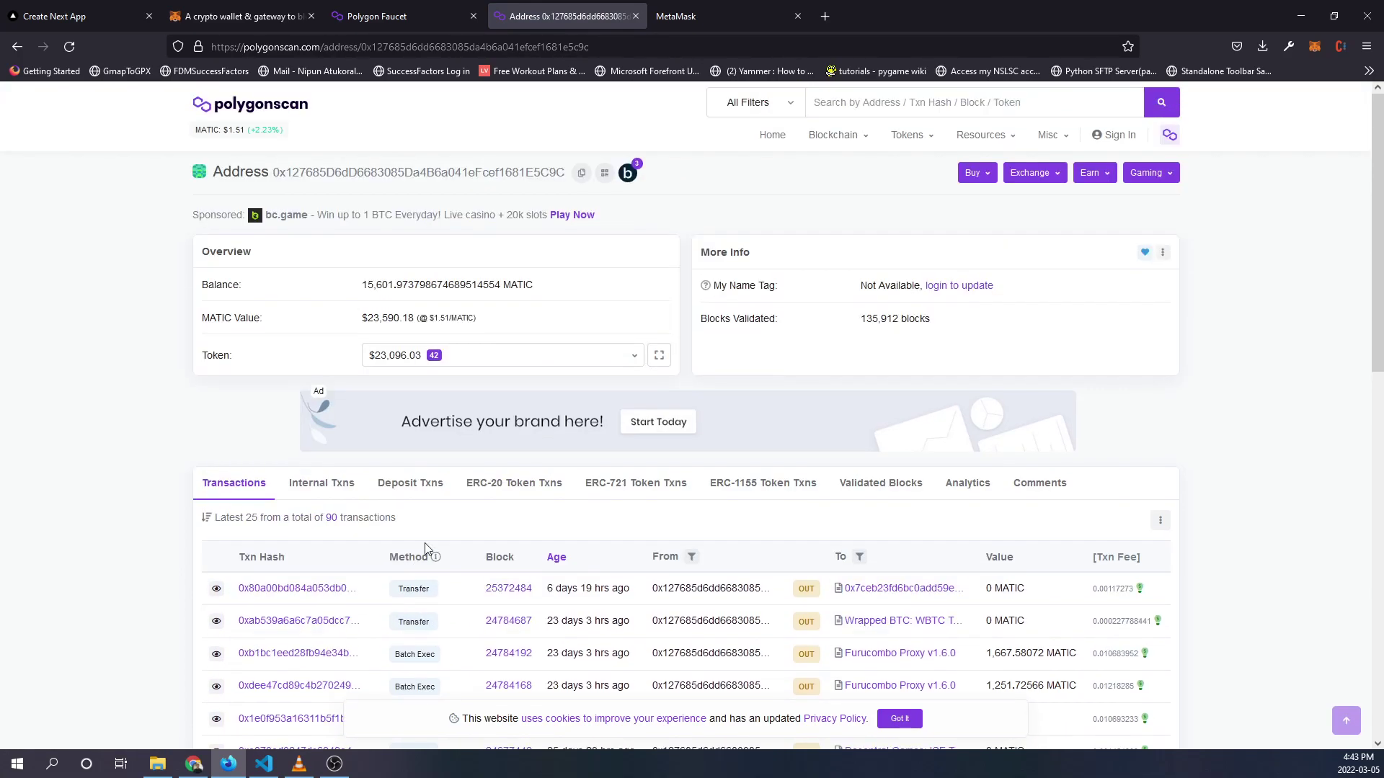
# Step: Return to the MetaMask tab and go back to the Networks list showing Mumbai Testnet
pyautogui.click(691, 16)
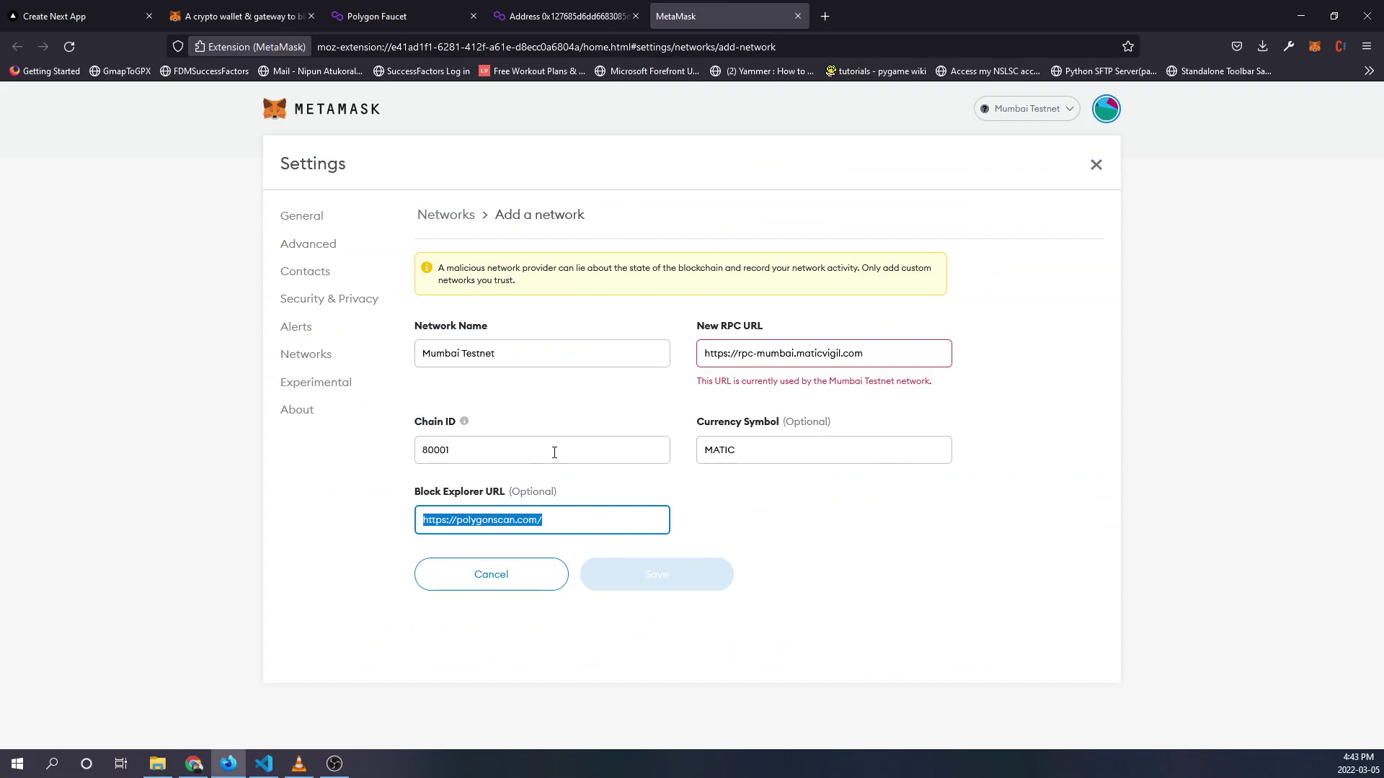
pyautogui.click(457, 211)
pyautogui.click(305, 355)
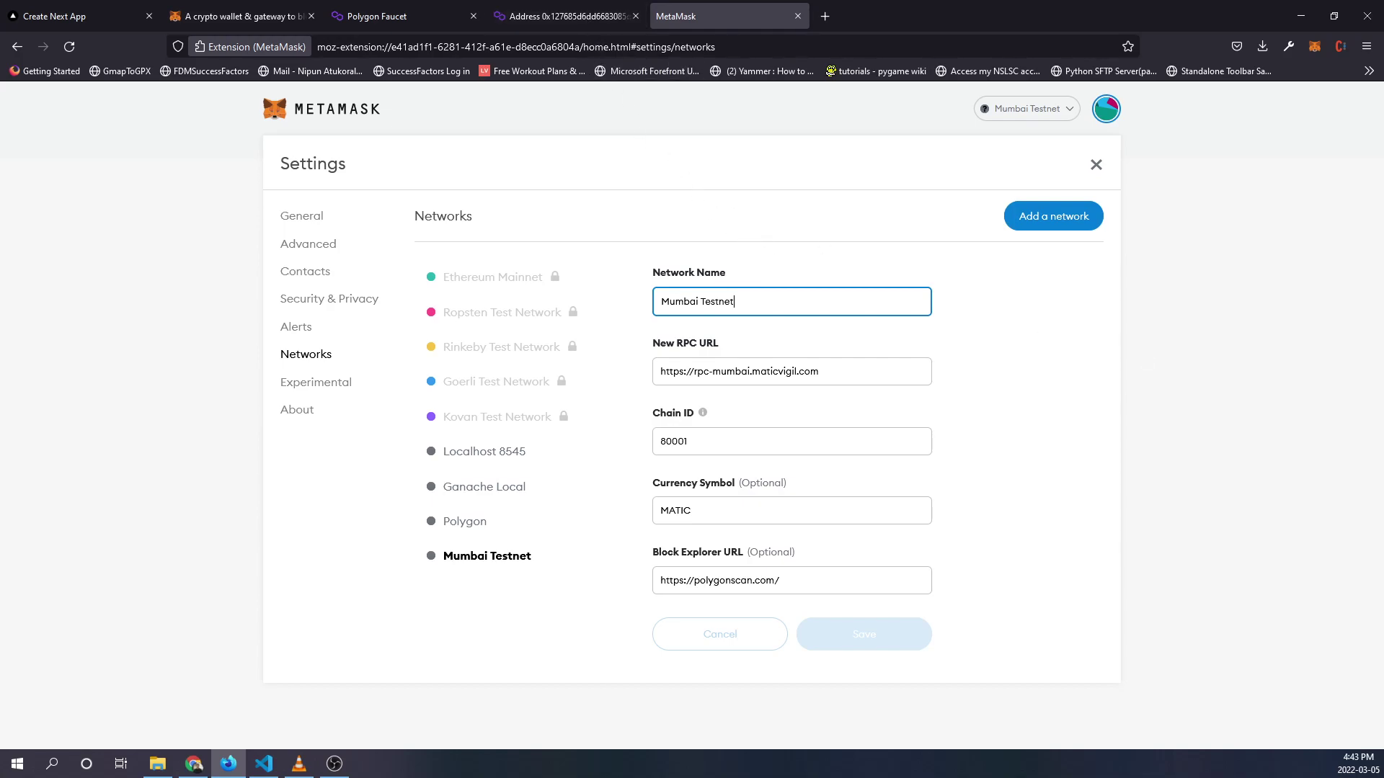
# Step: Confirm MetaMask stays on Mumbai Testnet and check Account 2's MATIC balance
pyautogui.click(562, 16)
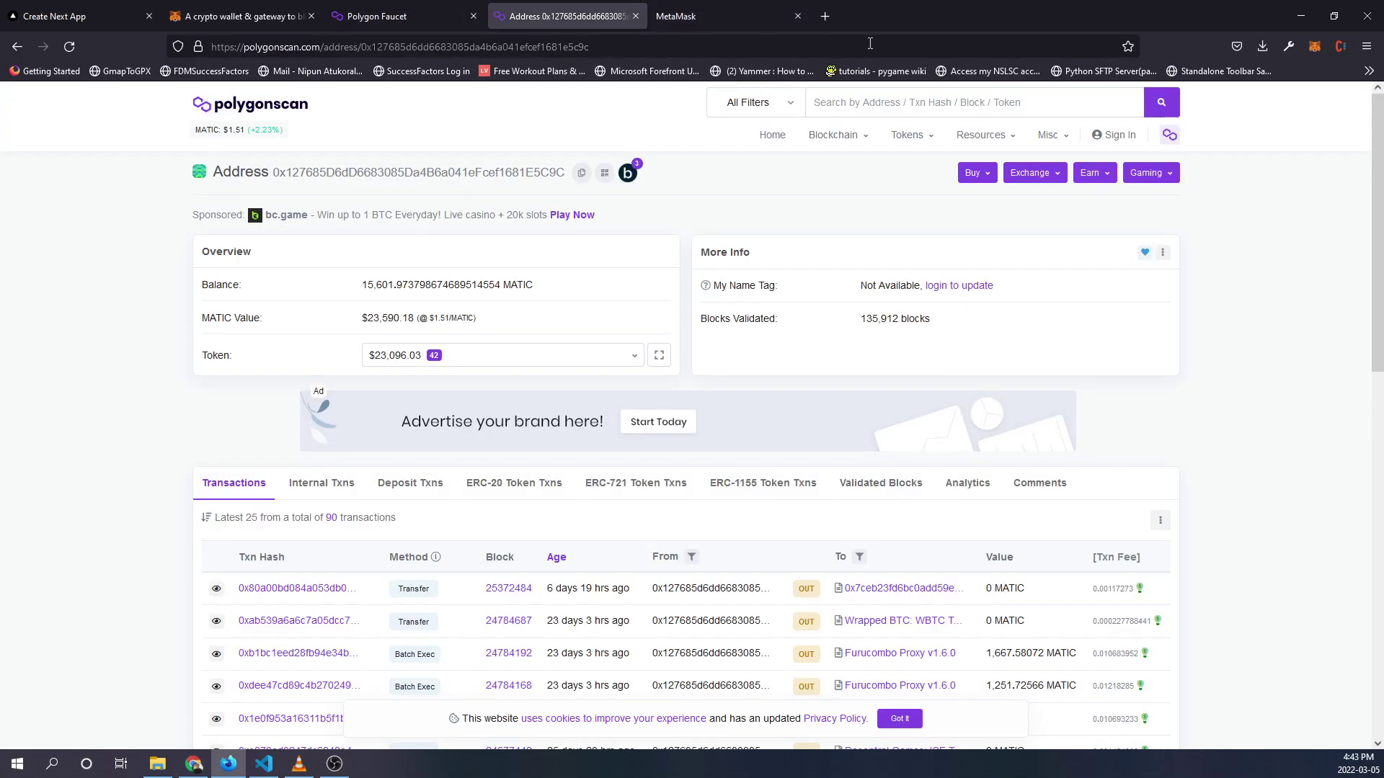
pyautogui.click(1313, 47)
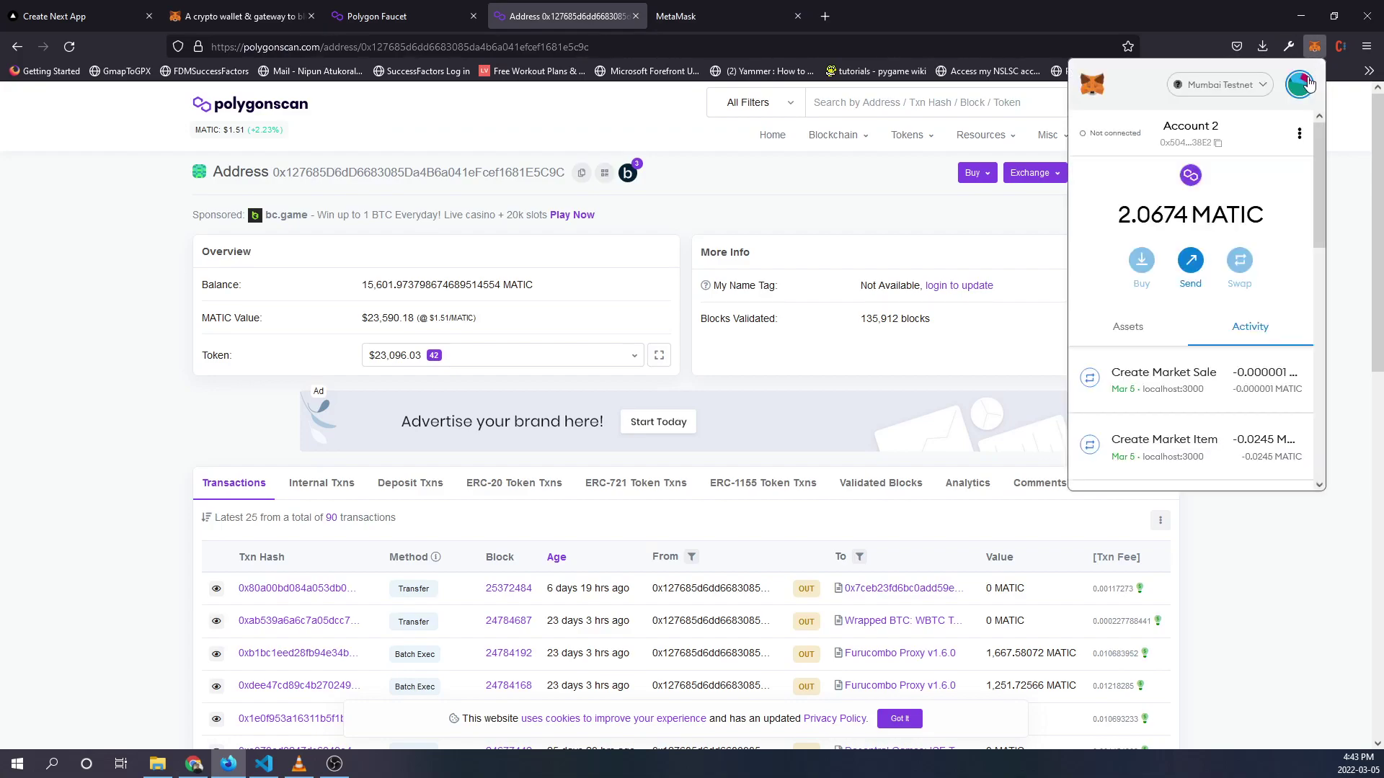
pyautogui.click(1260, 87)
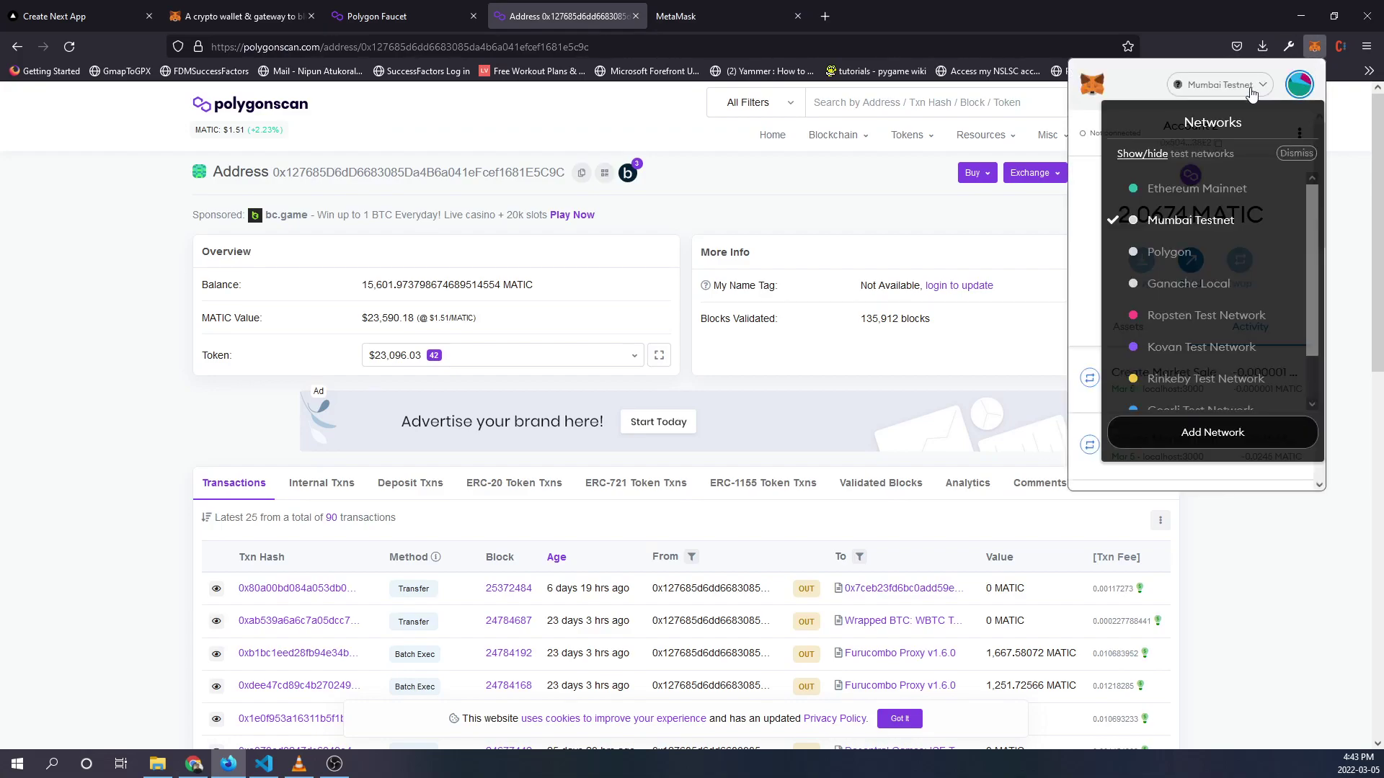
pyautogui.click(1155, 223)
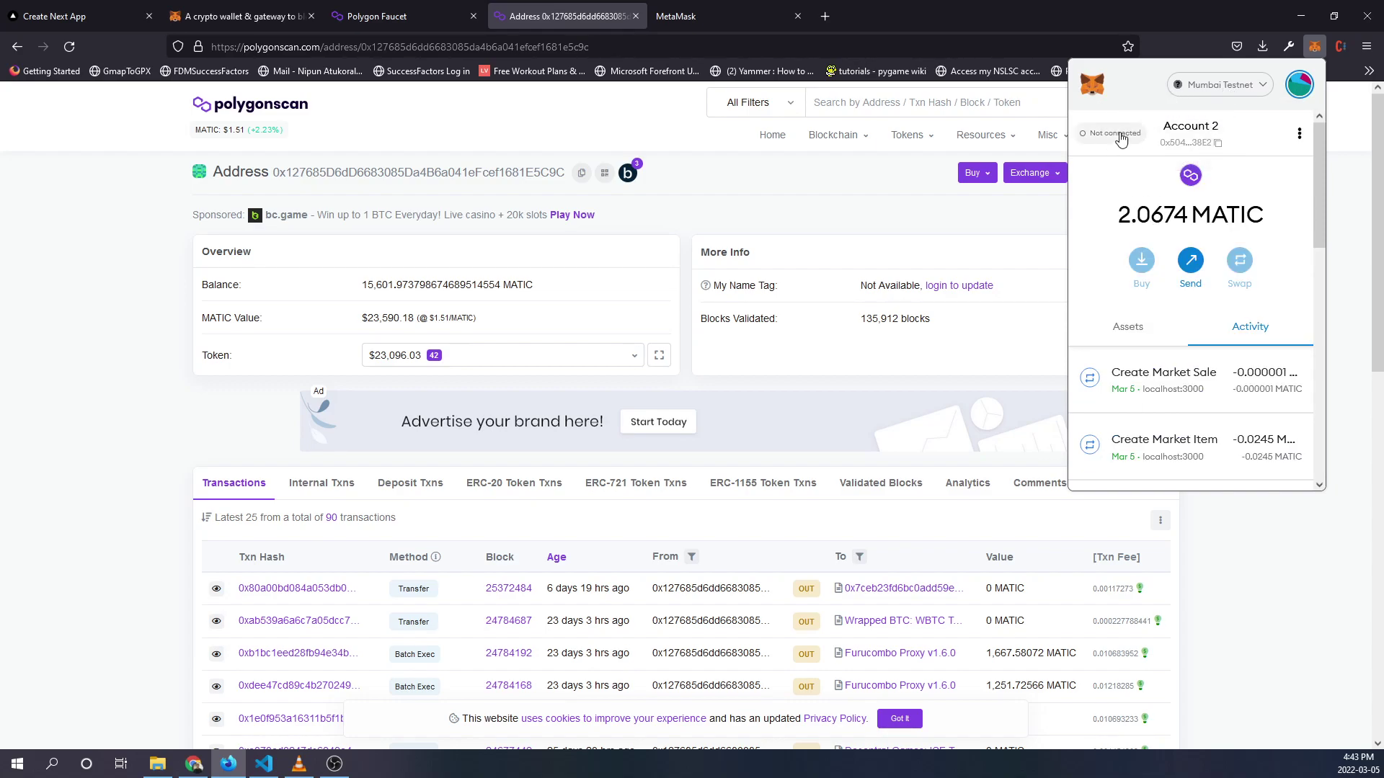
pyautogui.click(193, 765)
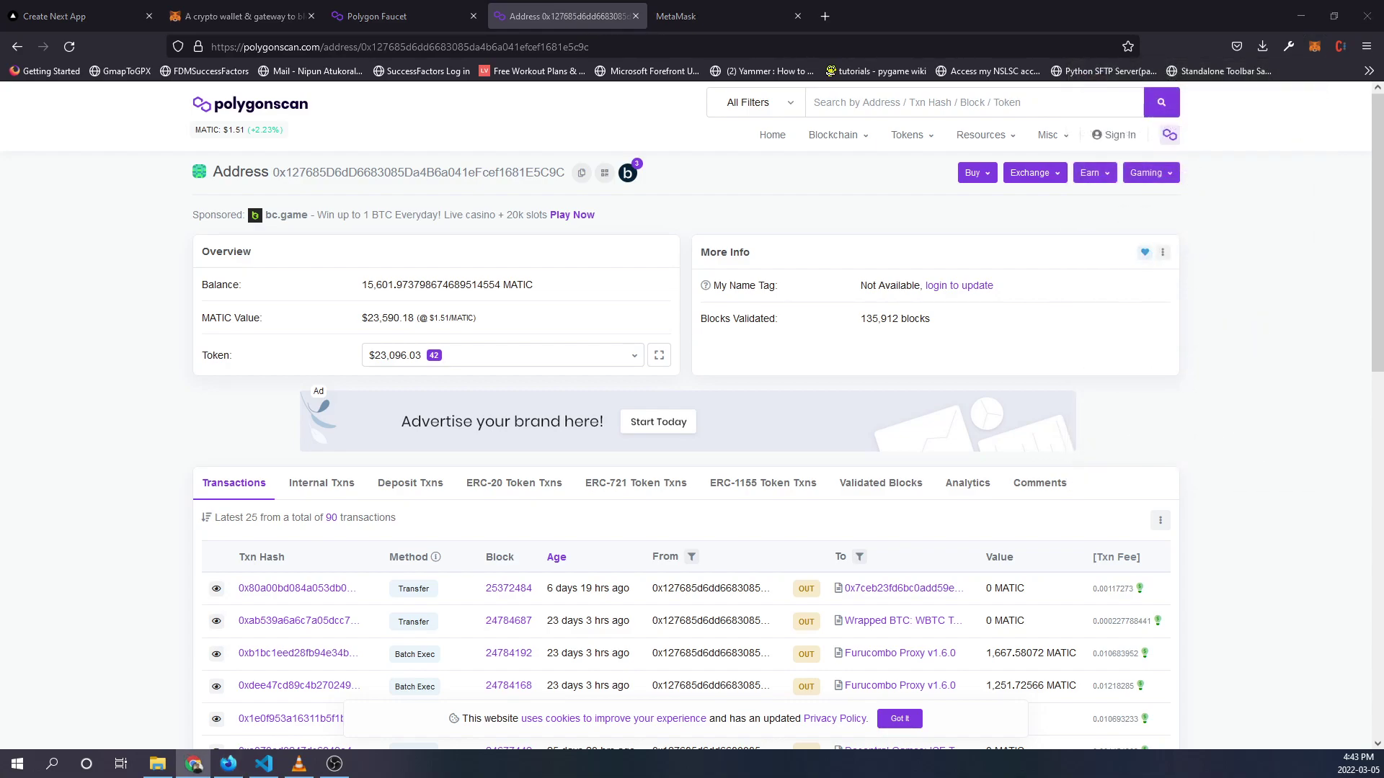
pyautogui.click(1314, 47)
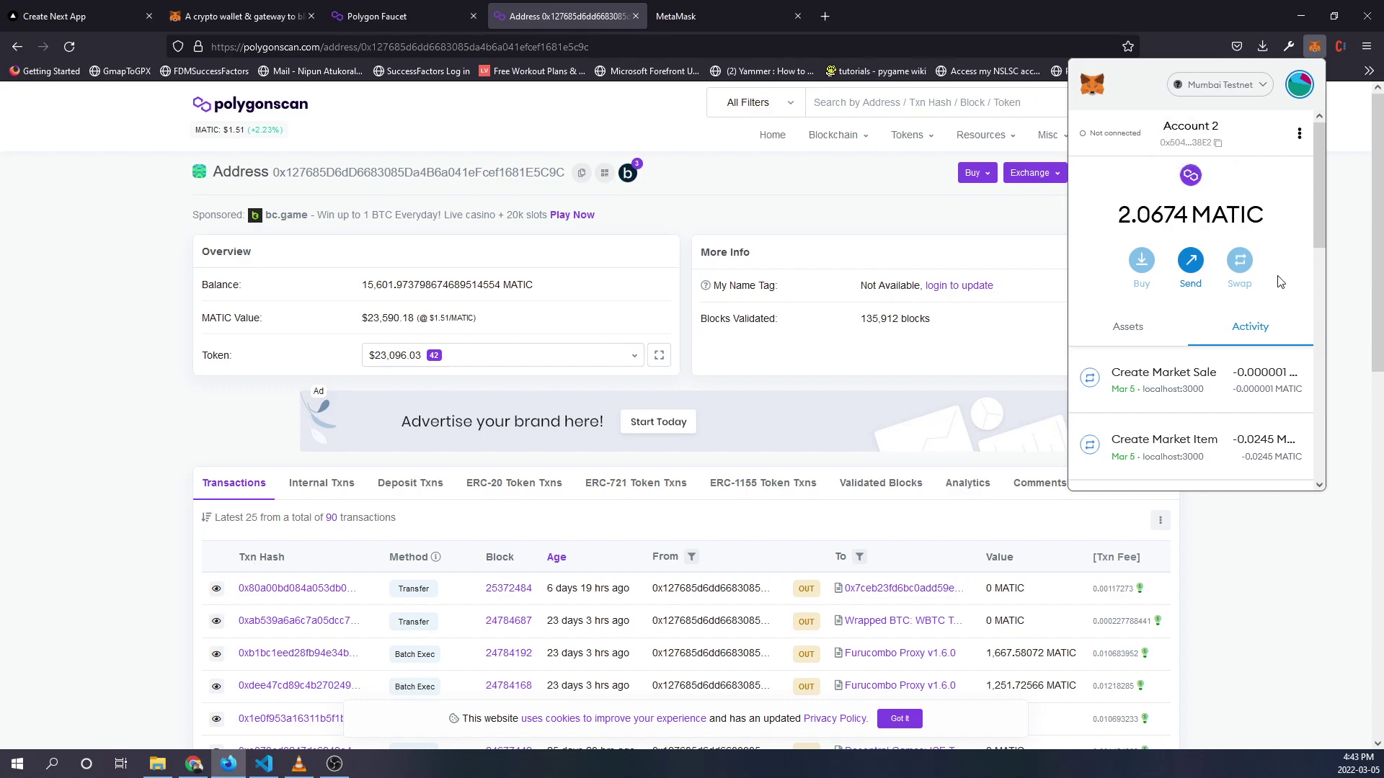
pyautogui.click(1220, 85)
pyautogui.click(1163, 222)
pyautogui.doubleClick(1158, 214)
pyautogui.moveTo(1131, 215); pyautogui.dragTo(1265, 214)
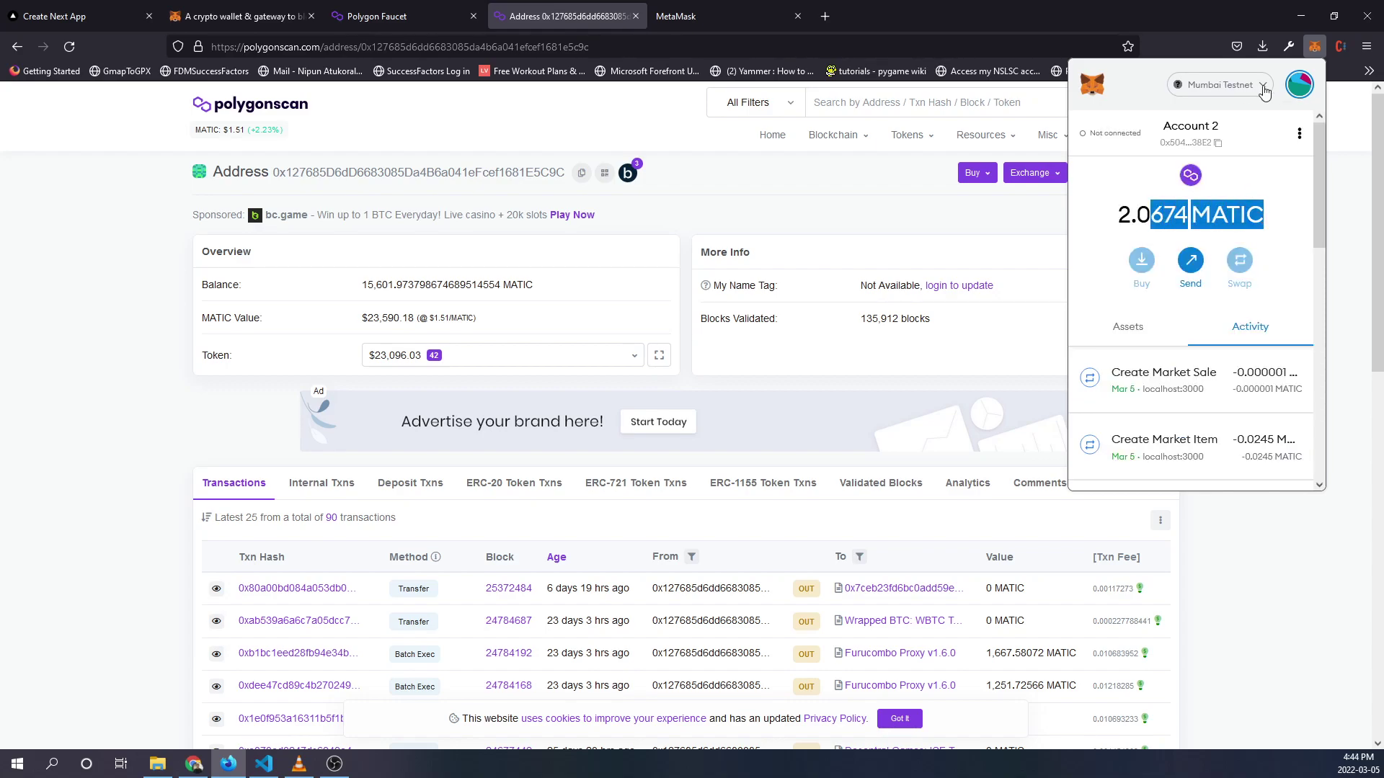
# Step: Switch to the NFT Tutorial Account to see its 0 MATIC, then back to Account 2
pyautogui.click(1300, 85)
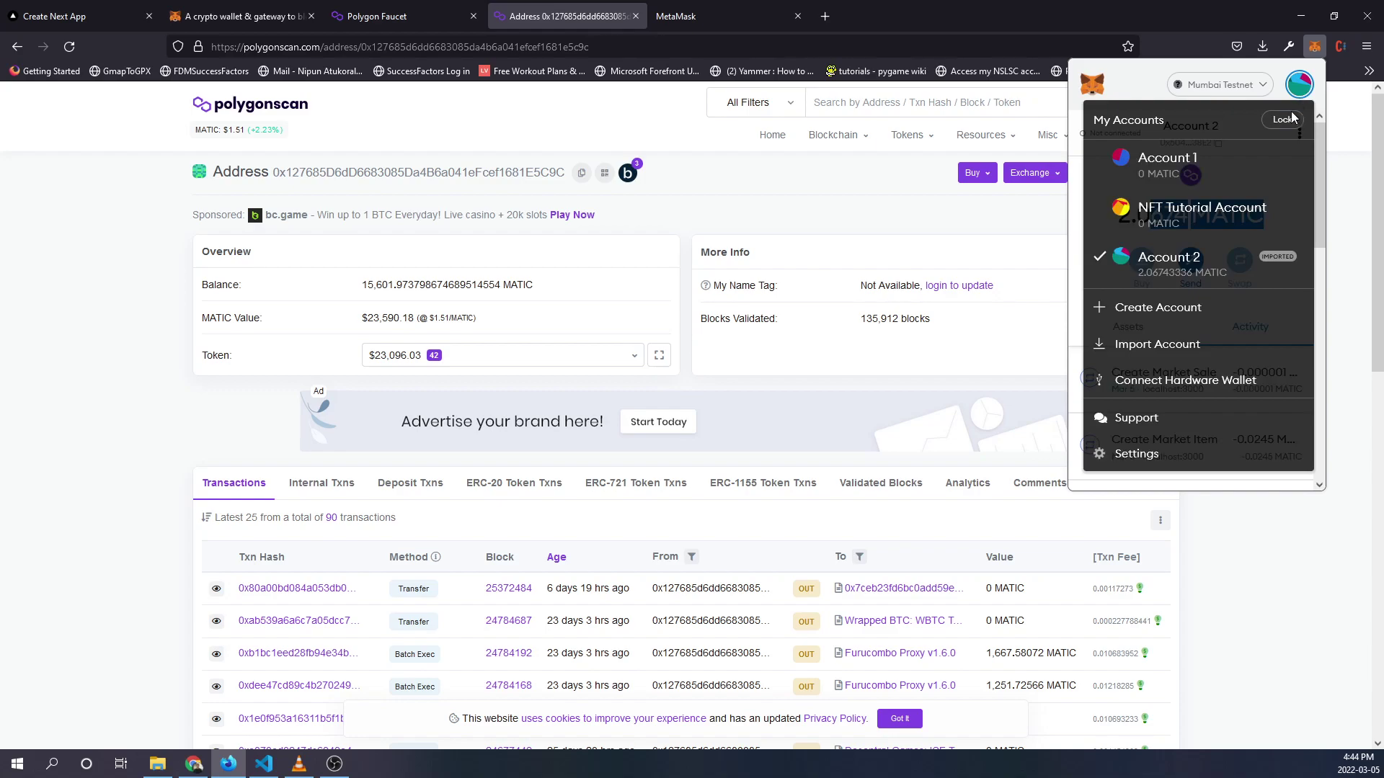
pyautogui.click(1201, 214)
pyautogui.moveTo(1157, 215); pyautogui.dragTo(1258, 224)
pyautogui.click(1172, 216)
pyautogui.moveTo(1172, 216); pyautogui.dragTo(1263, 230)
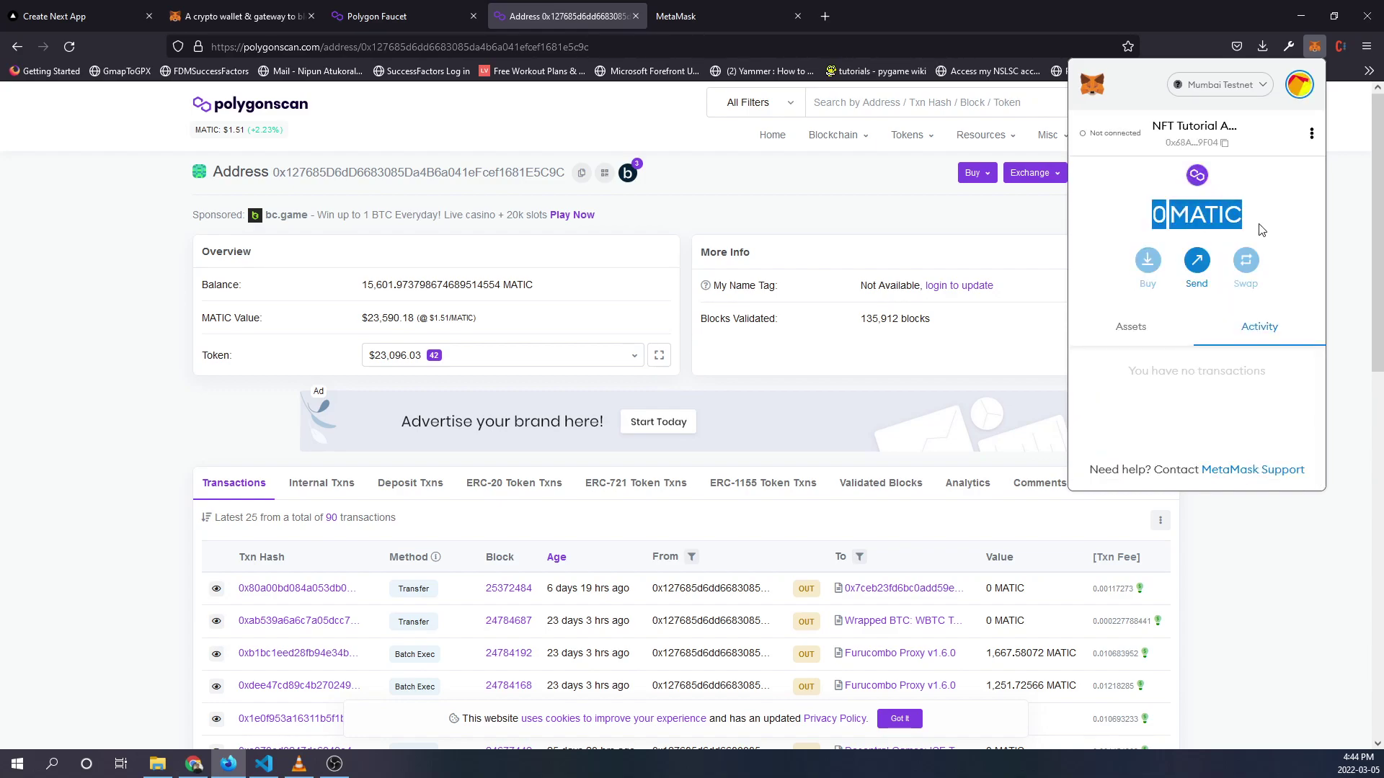
pyautogui.click(1300, 86)
pyautogui.click(1189, 257)
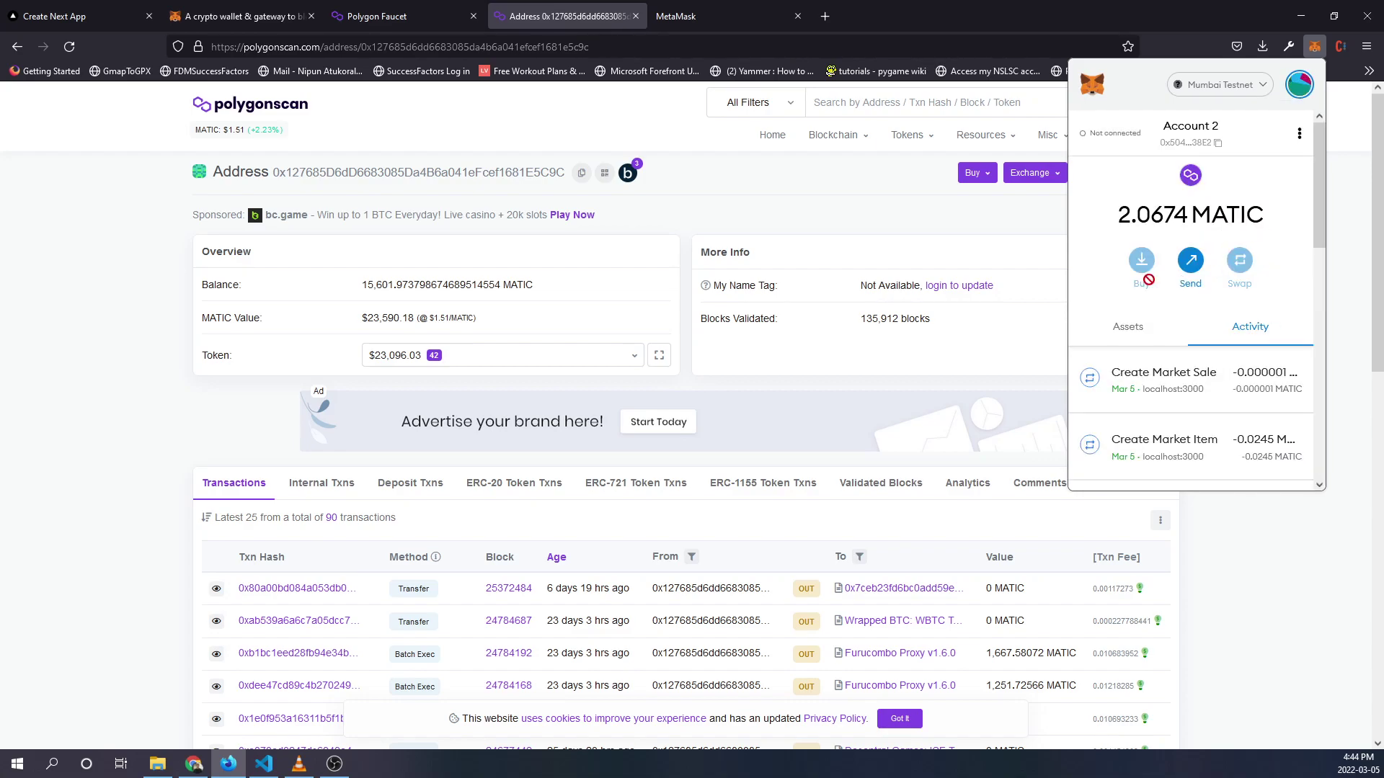
# Step: On the Polygon Faucet page, copy Account 2's wallet address from MetaMask
pyautogui.click(399, 24)
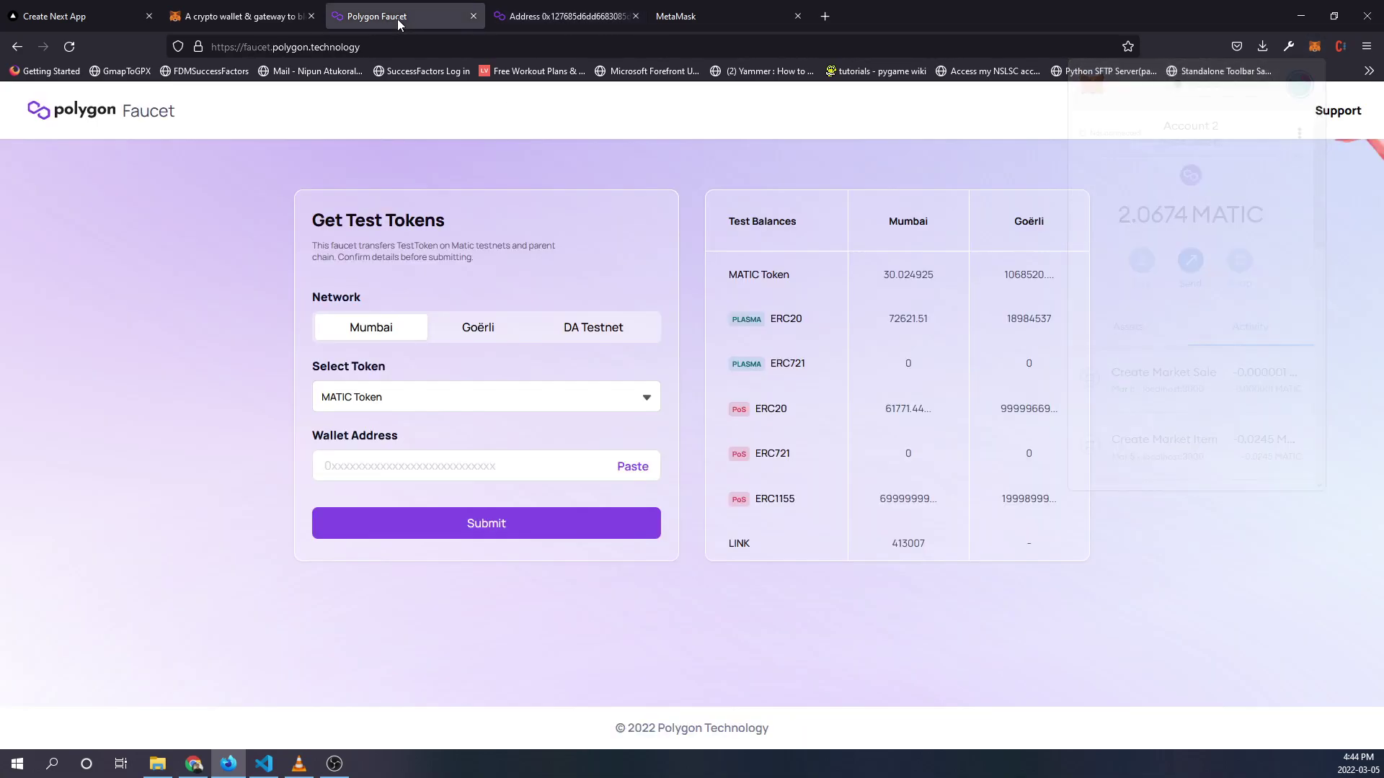
pyautogui.click(202, 47)
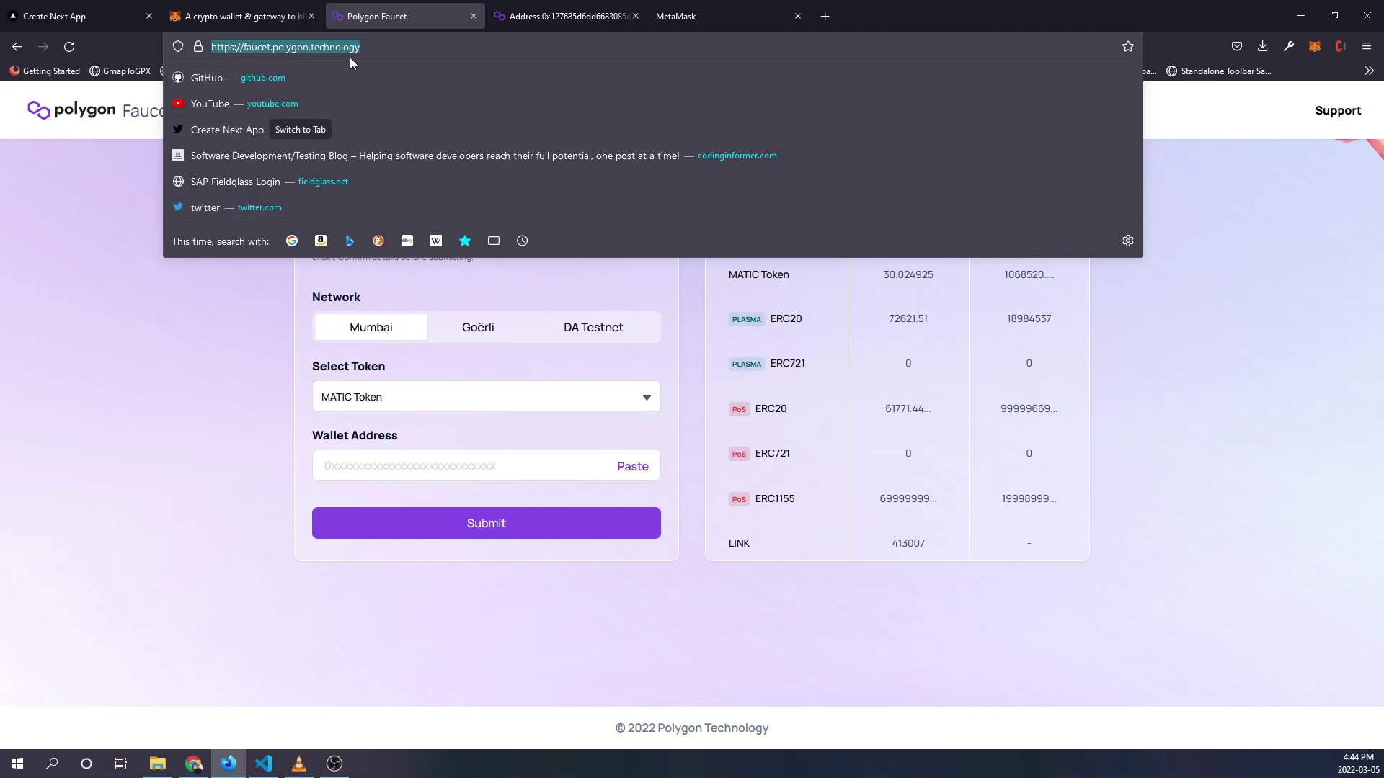
pyautogui.click(270, 368)
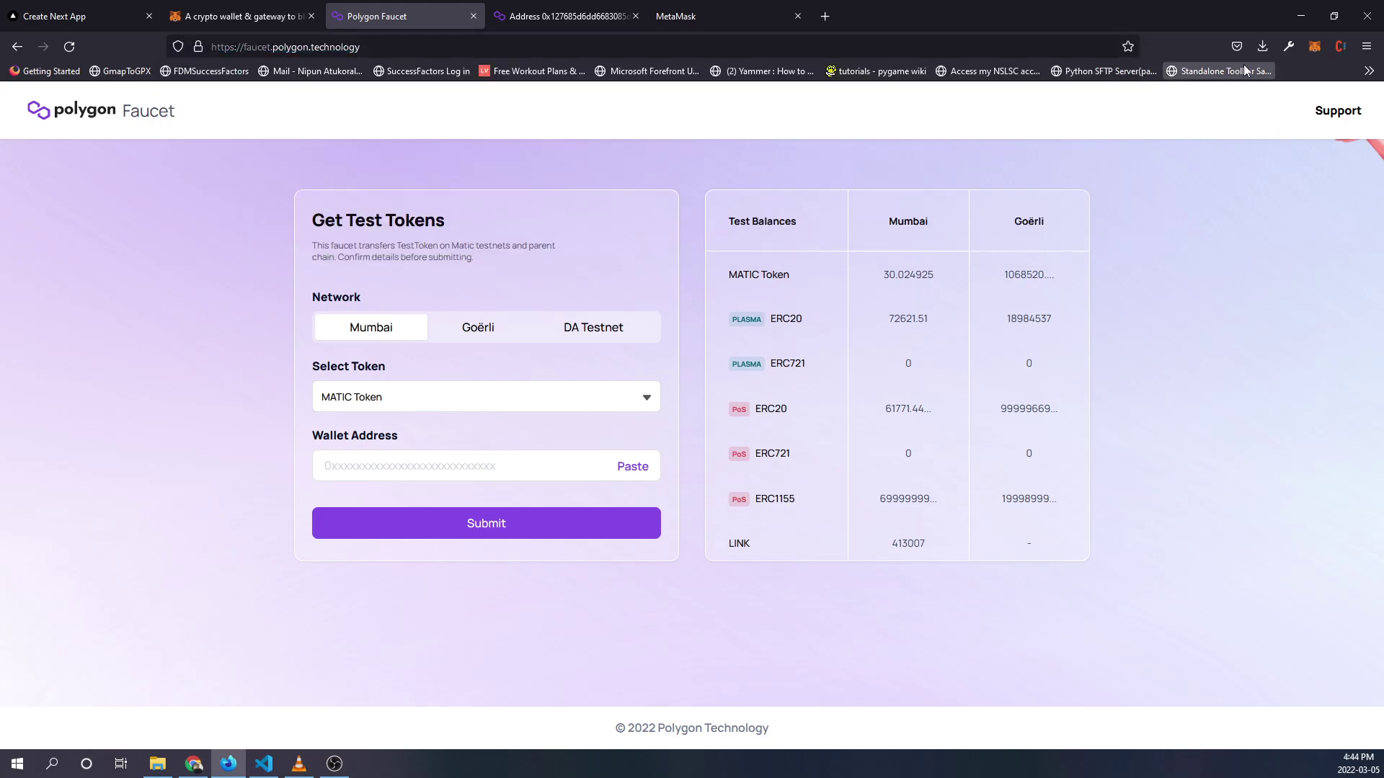
pyautogui.click(1312, 47)
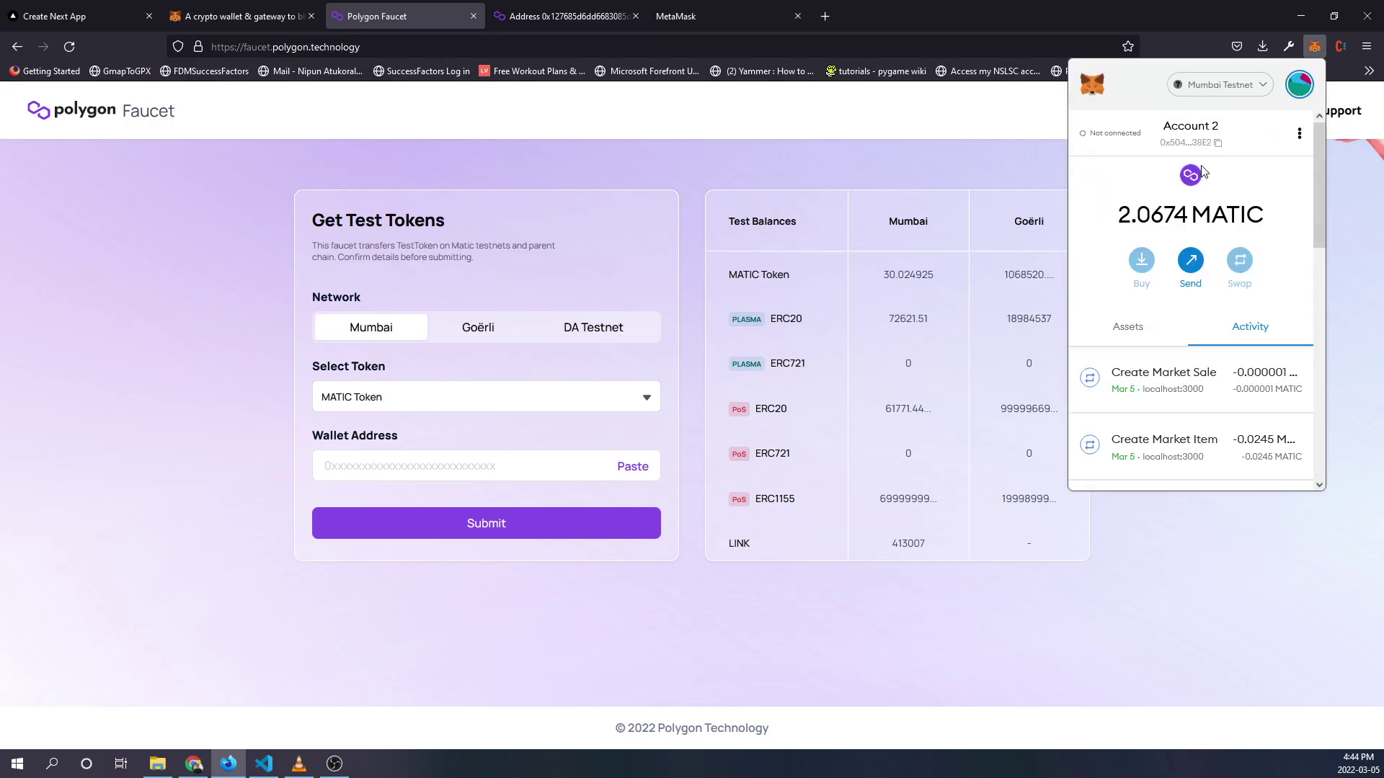
pyautogui.click(1223, 148)
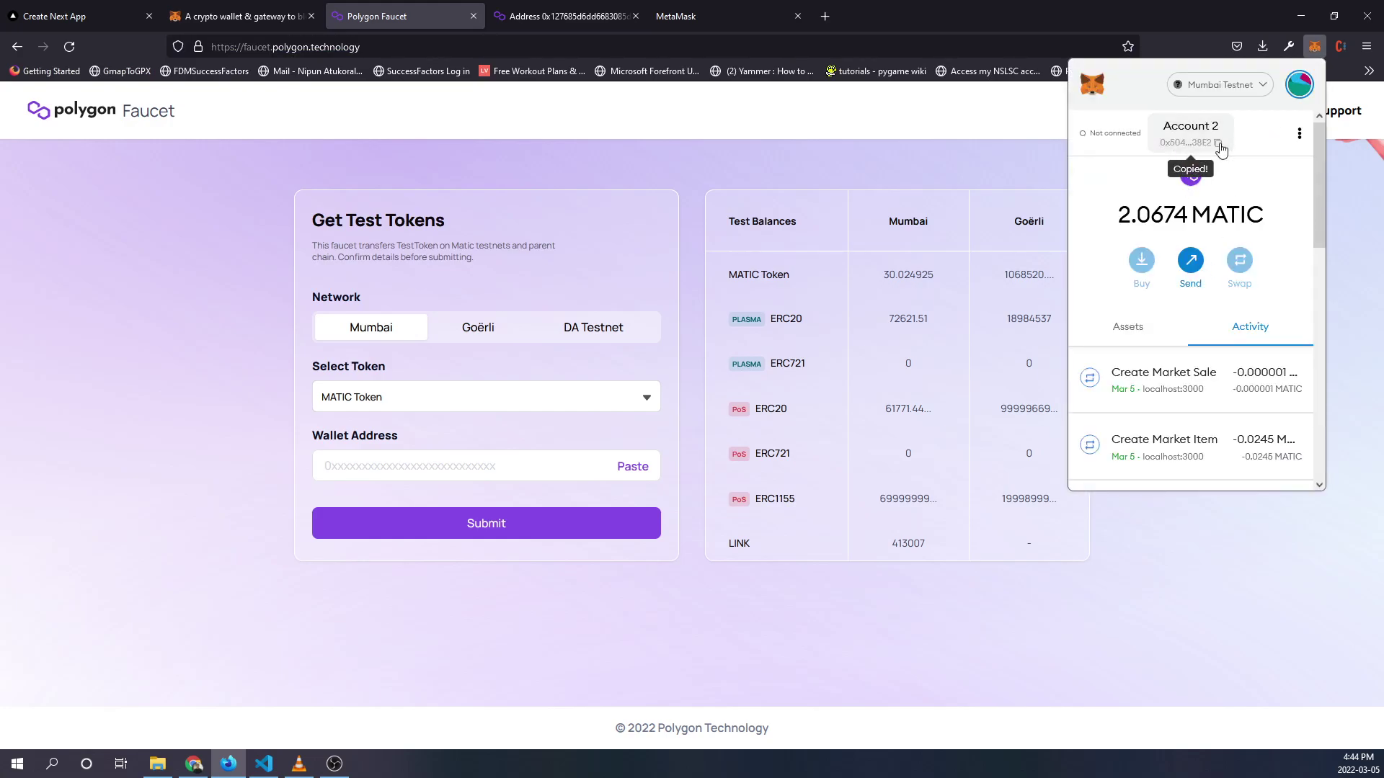
pyautogui.click(865, 152)
# Step: Paste the address into Wallet Address, then submit and confirm the Mumbai MATIC request
pyautogui.click(492, 466)
pyautogui.hotkey('ctrl', 'v')
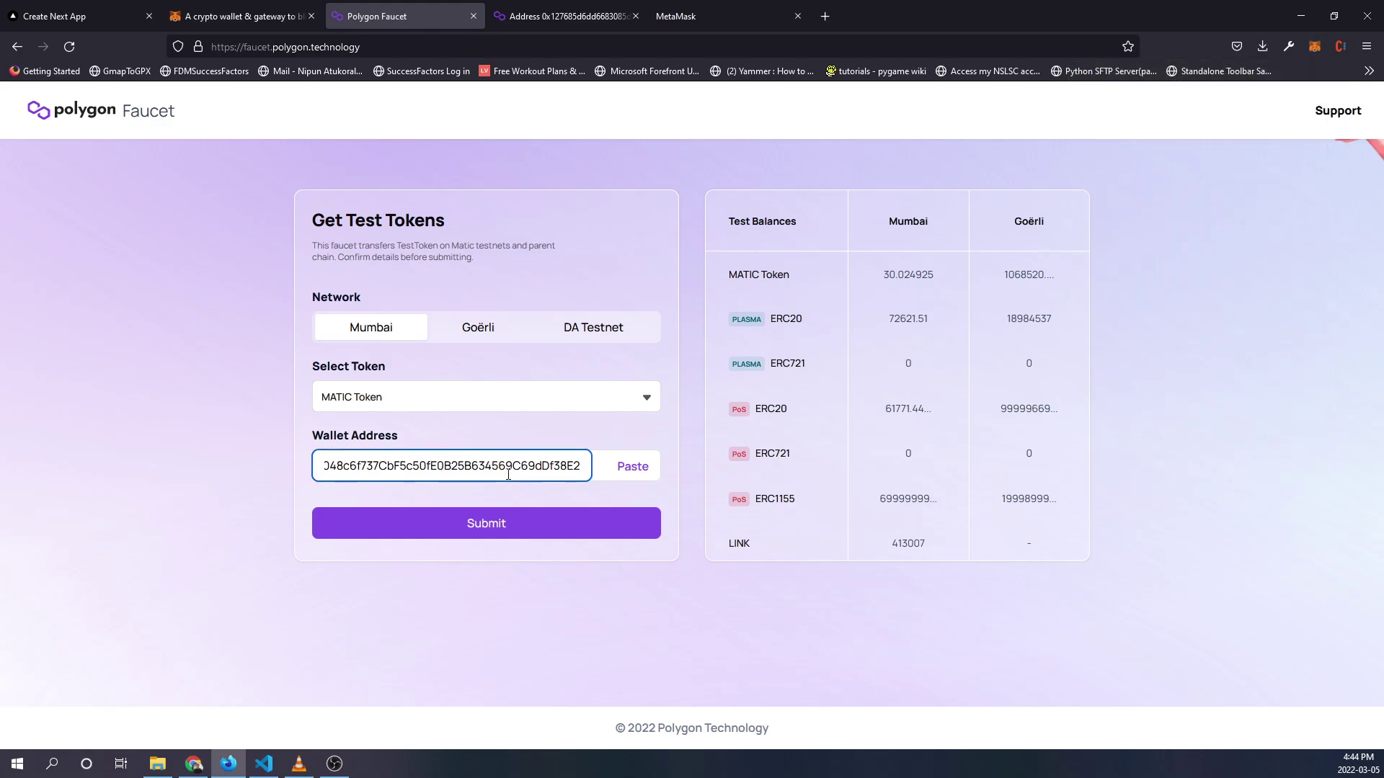
pyautogui.moveTo(493, 465); pyautogui.dragTo(631, 463)
pyautogui.click(191, 358)
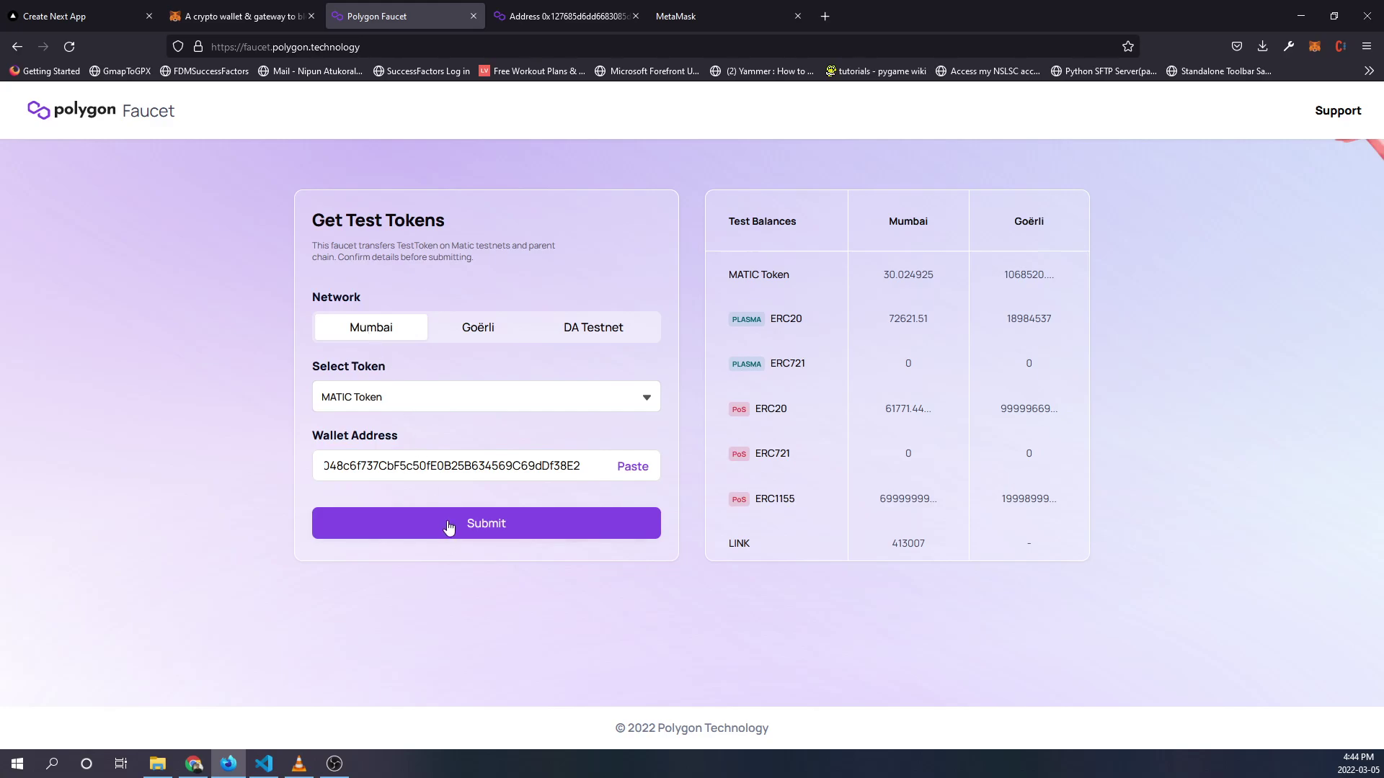
pyautogui.click(448, 528)
pyautogui.click(692, 537)
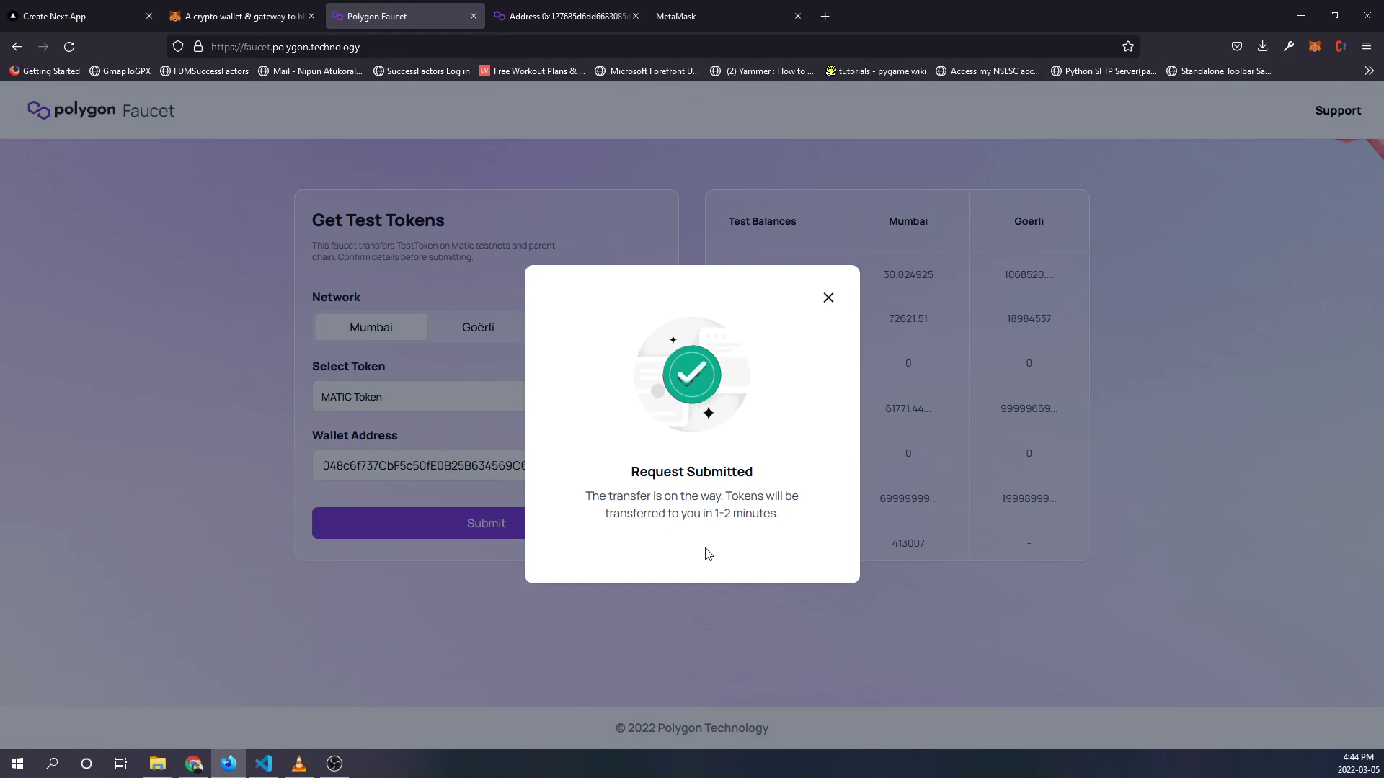
# Step: Dismiss the Request Submitted notice and view Account 2's 2.0674 MATIC balance
pyautogui.click(829, 297)
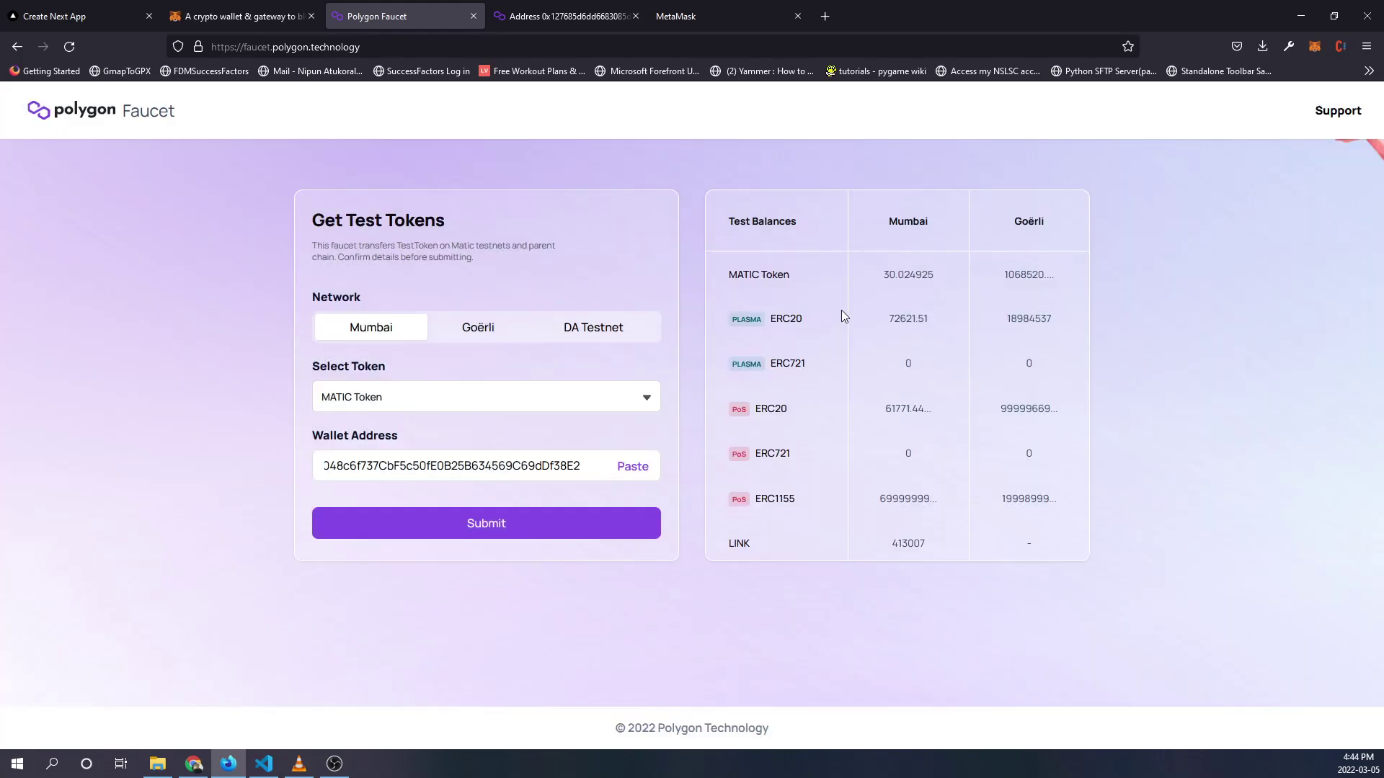
pyautogui.click(1315, 46)
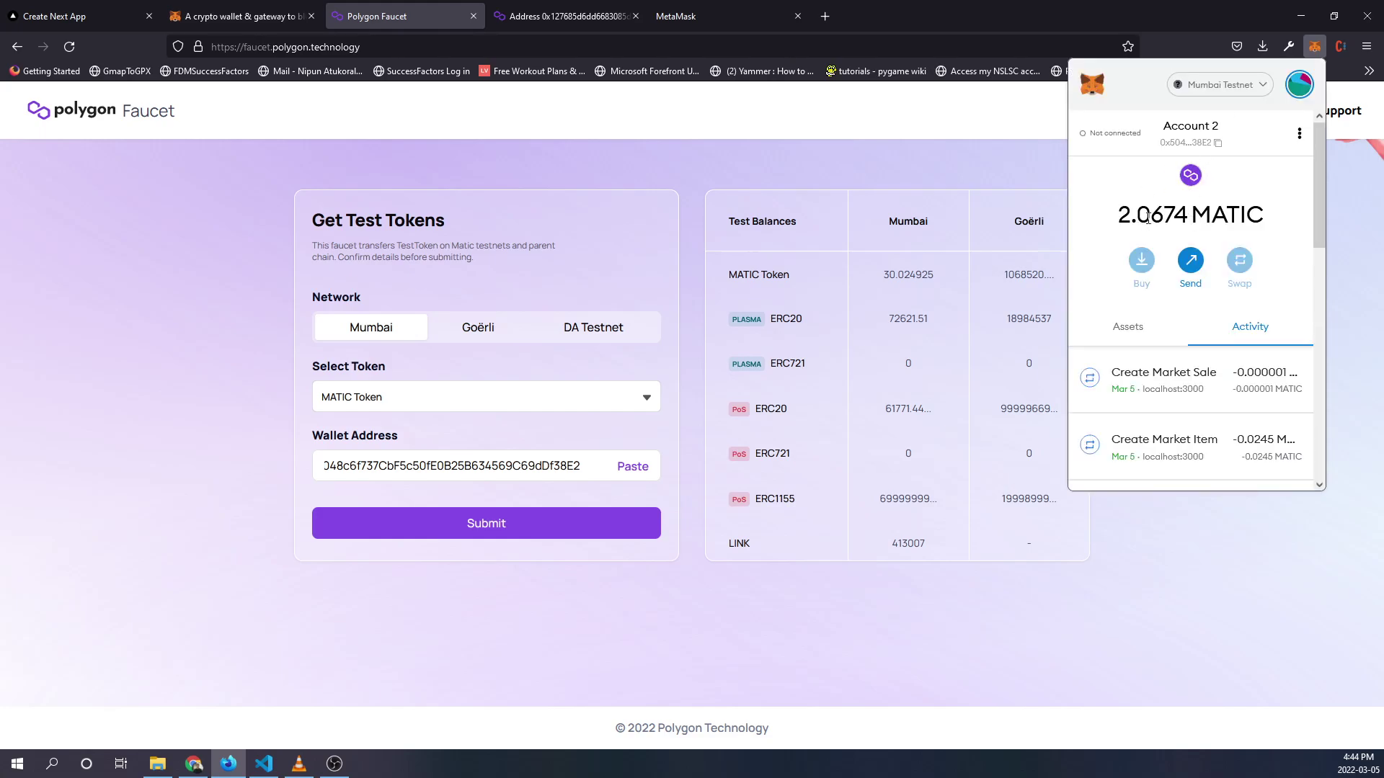
pyautogui.moveTo(1147, 215); pyautogui.dragTo(1278, 222)
pyautogui.click(1105, 221)
pyautogui.moveTo(1132, 222); pyautogui.dragTo(1265, 217)
pyautogui.click(1117, 215)
pyautogui.moveTo(1120, 216); pyautogui.dragTo(1260, 215)
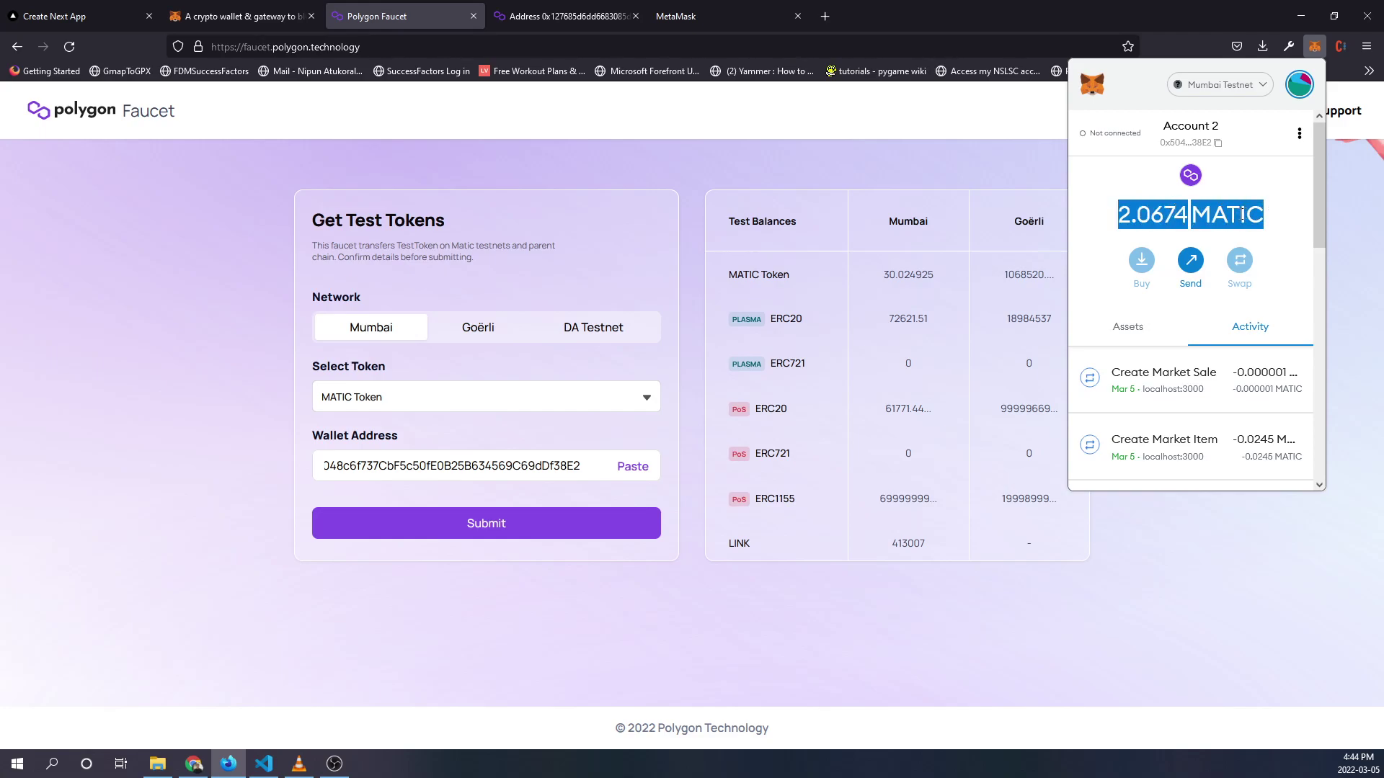
# Step: Inspect the 2.0674 MATIC balance's decimal digits, then close MetaMask and switch to Chrome
pyautogui.click(1244, 215)
pyautogui.moveTo(1133, 215); pyautogui.dragTo(1266, 228)
pyautogui.click(1267, 228)
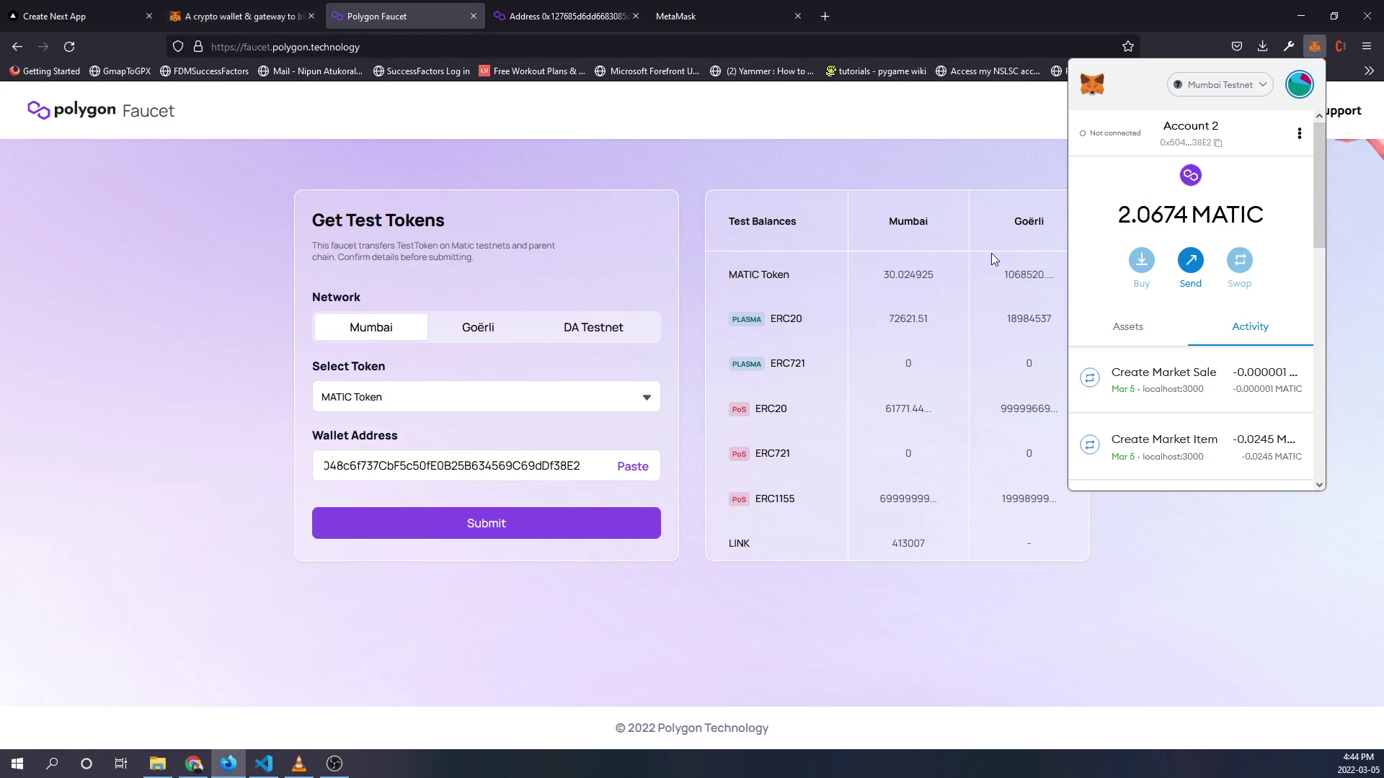
pyautogui.moveTo(1159, 217); pyautogui.dragTo(1269, 217)
pyautogui.click(1150, 214)
pyautogui.moveTo(1120, 214); pyautogui.dragTo(1271, 214)
pyautogui.click(1212, 214)
pyautogui.moveTo(1150, 217); pyautogui.dragTo(1258, 221)
pyautogui.click(1189, 217)
pyautogui.moveTo(1136, 215); pyautogui.dragTo(1249, 214)
pyautogui.click(1143, 204)
pyautogui.moveTo(1135, 214); pyautogui.dragTo(1278, 214)
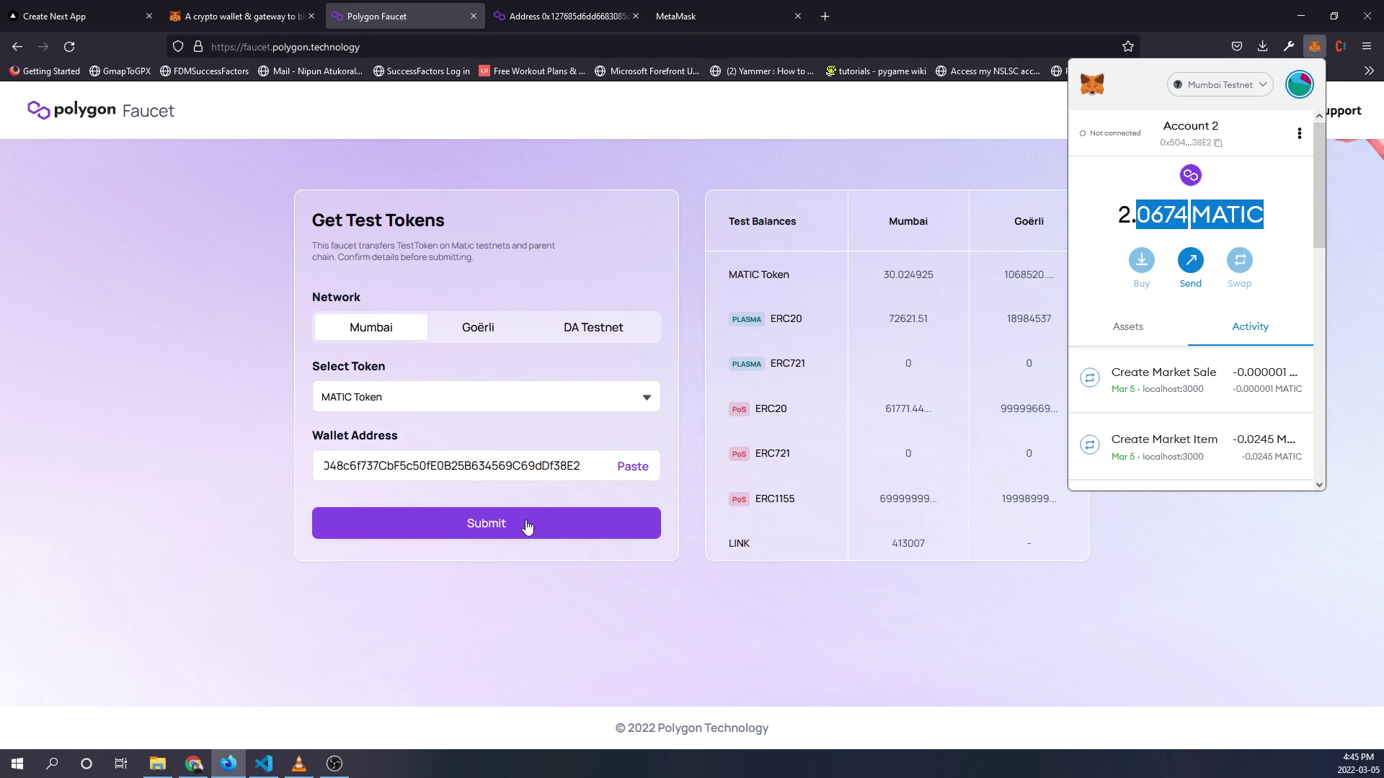
pyautogui.click(738, 255)
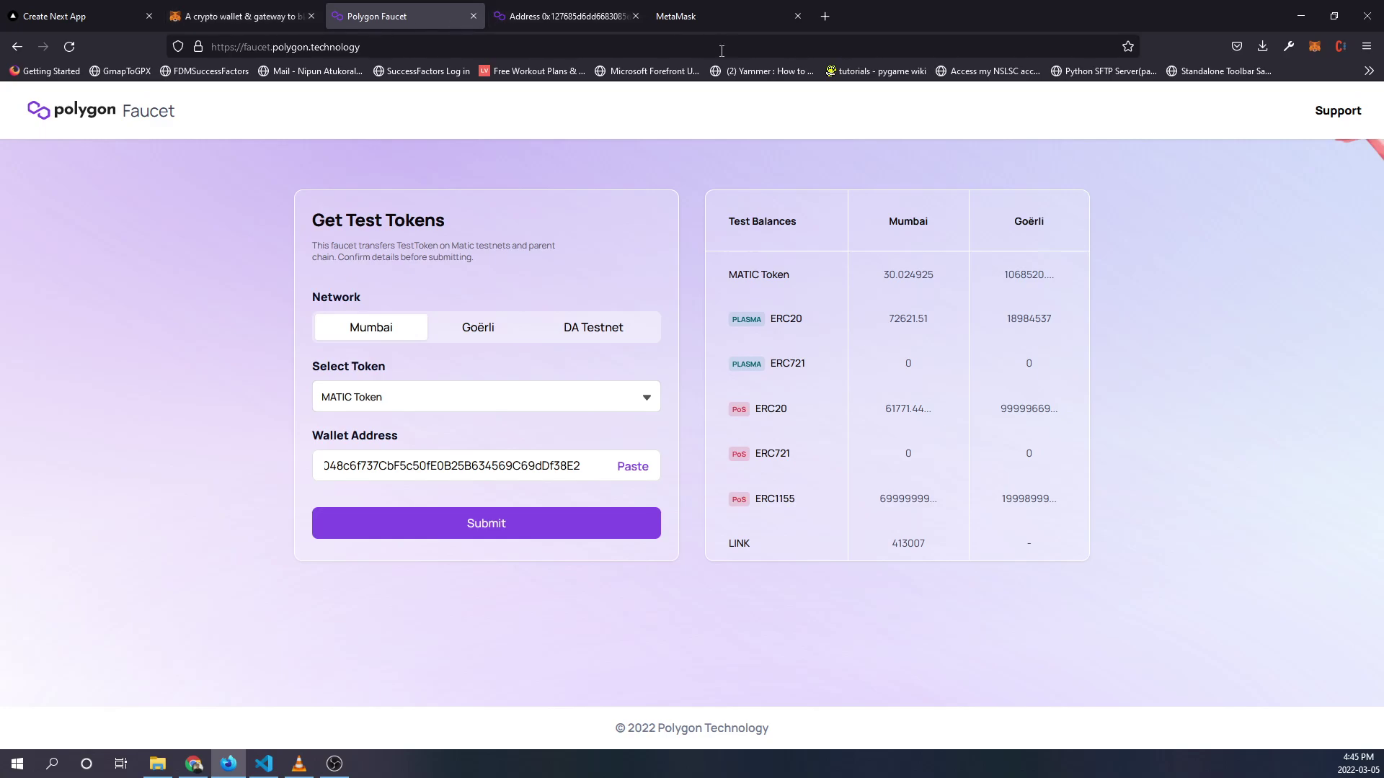
pyautogui.hotkey('alt', 'Tab')
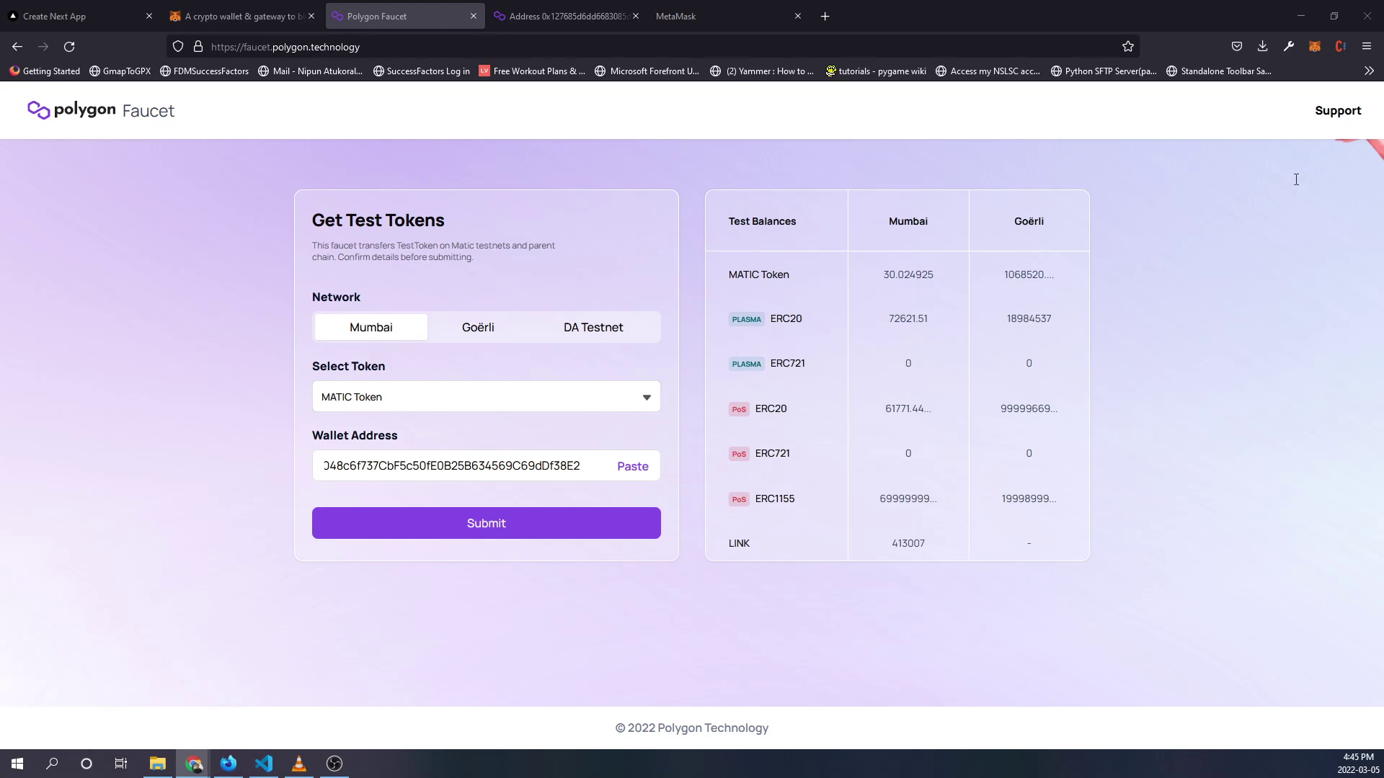
# Step: Bring the GitHub window full screen and preview the repository's branch list
pyautogui.moveTo(1216, 181); pyautogui.dragTo(441, 7)
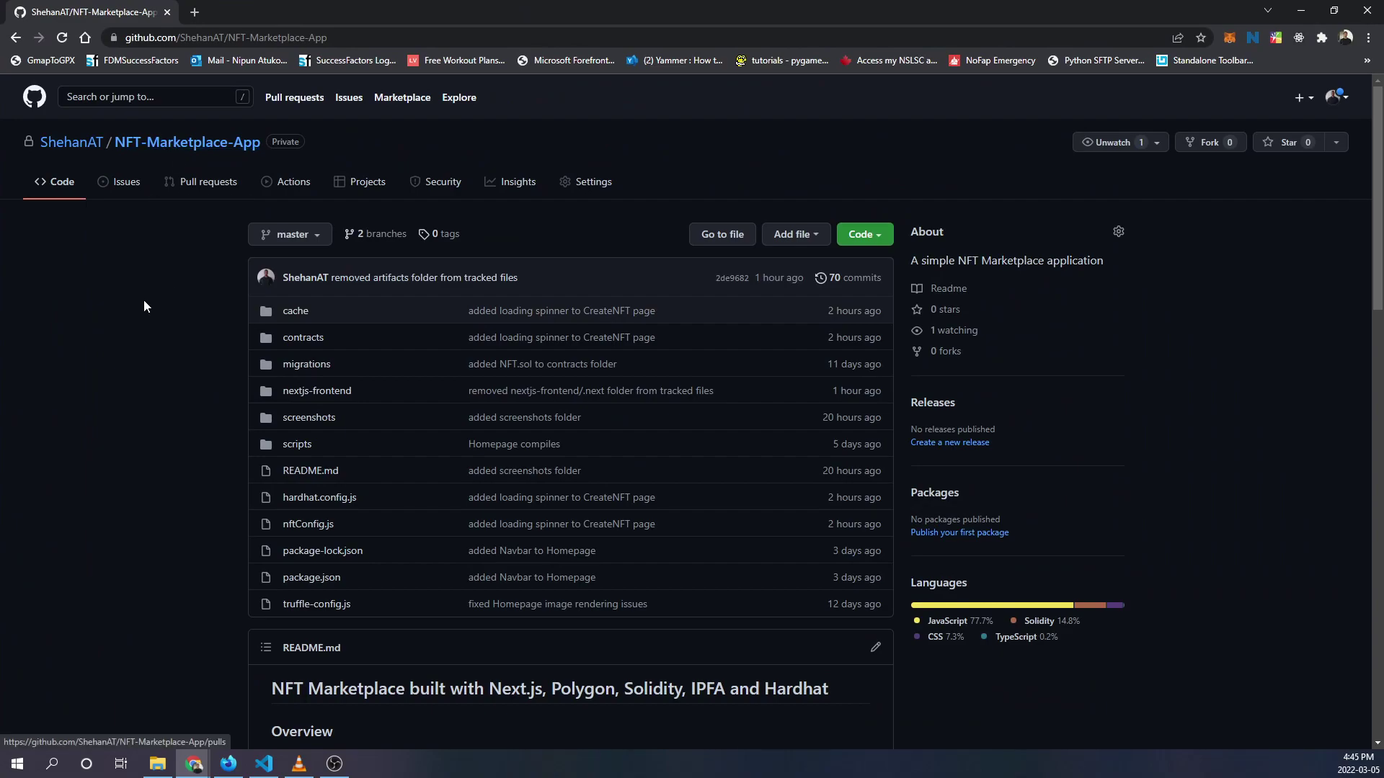
pyautogui.scroll(-1, 194, 407)
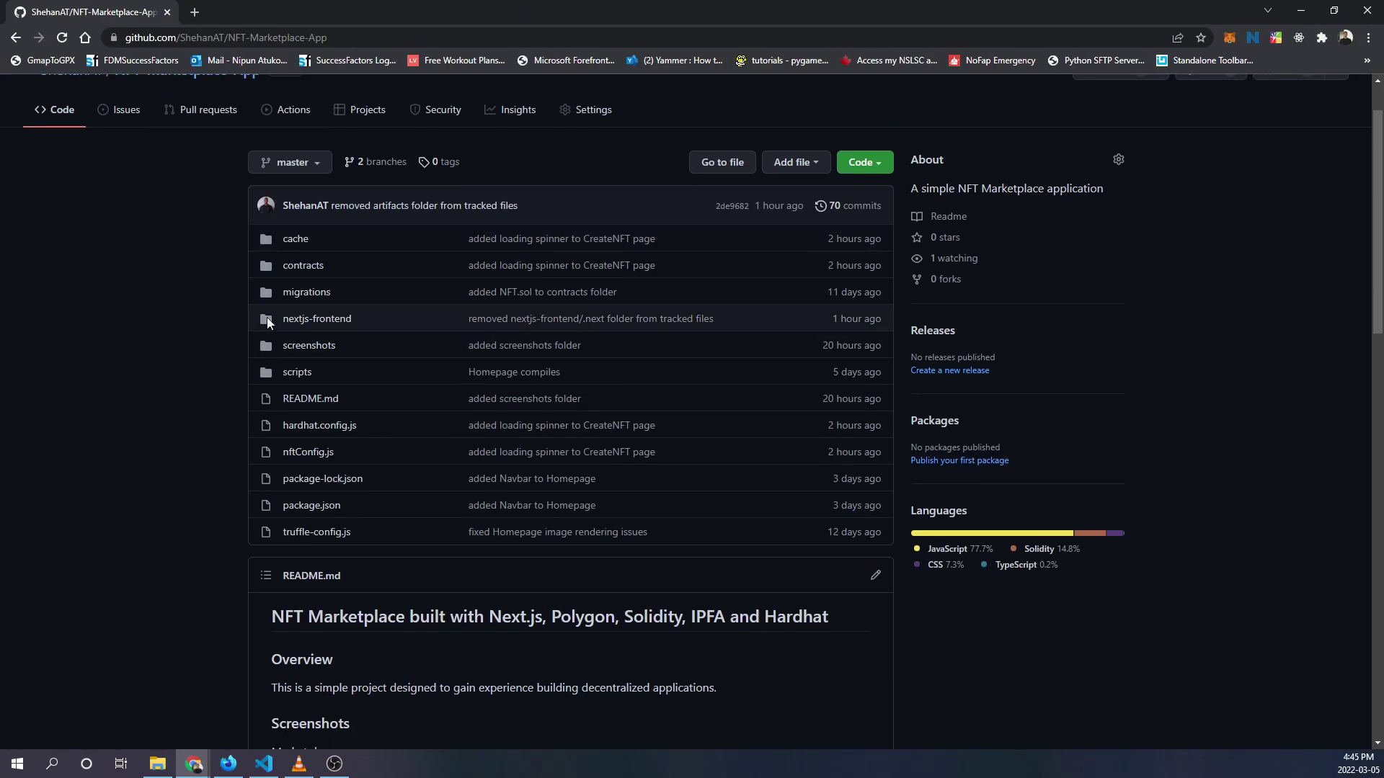
pyautogui.click(290, 162)
pyautogui.click(227, 193)
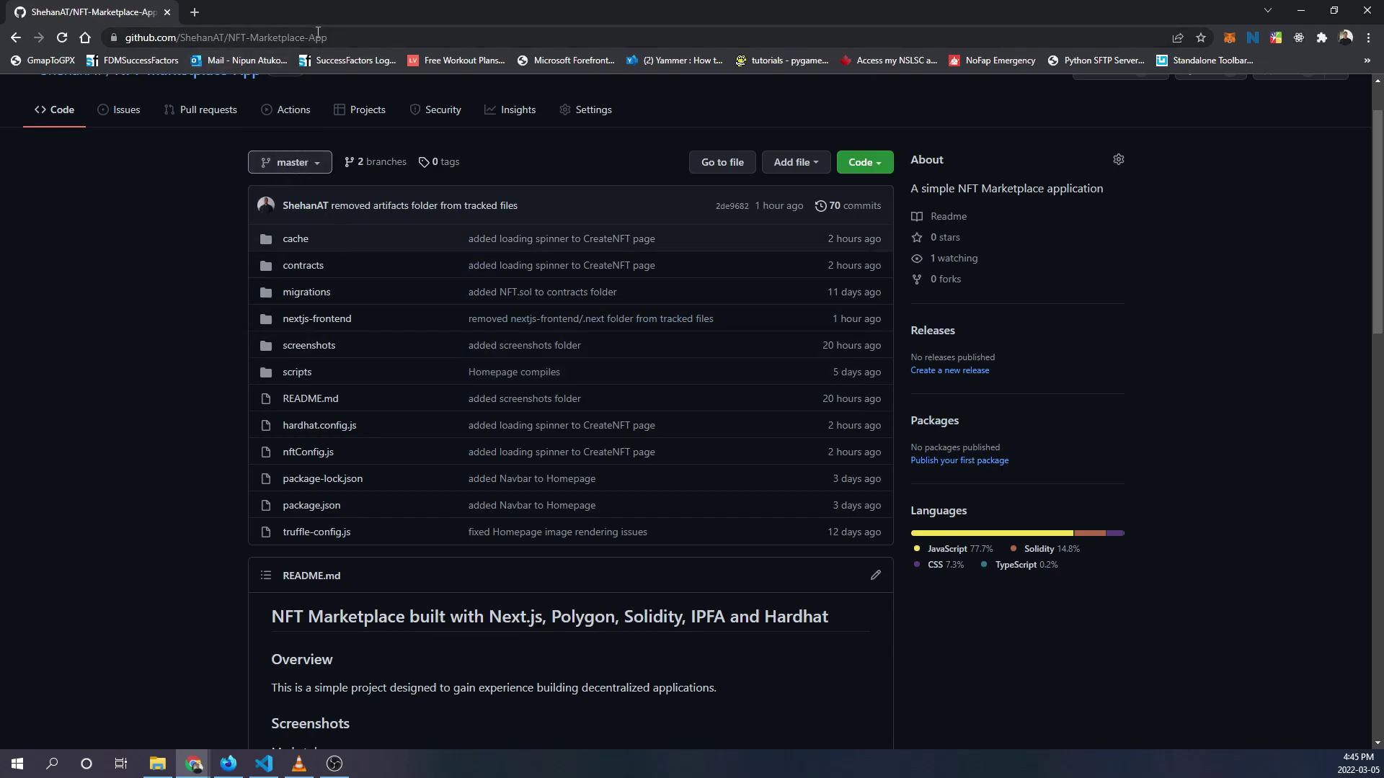
# Step: Switch NFT-Marketplace-App to the 01-basic-structure branch and view its clone options
pyautogui.click(290, 162)
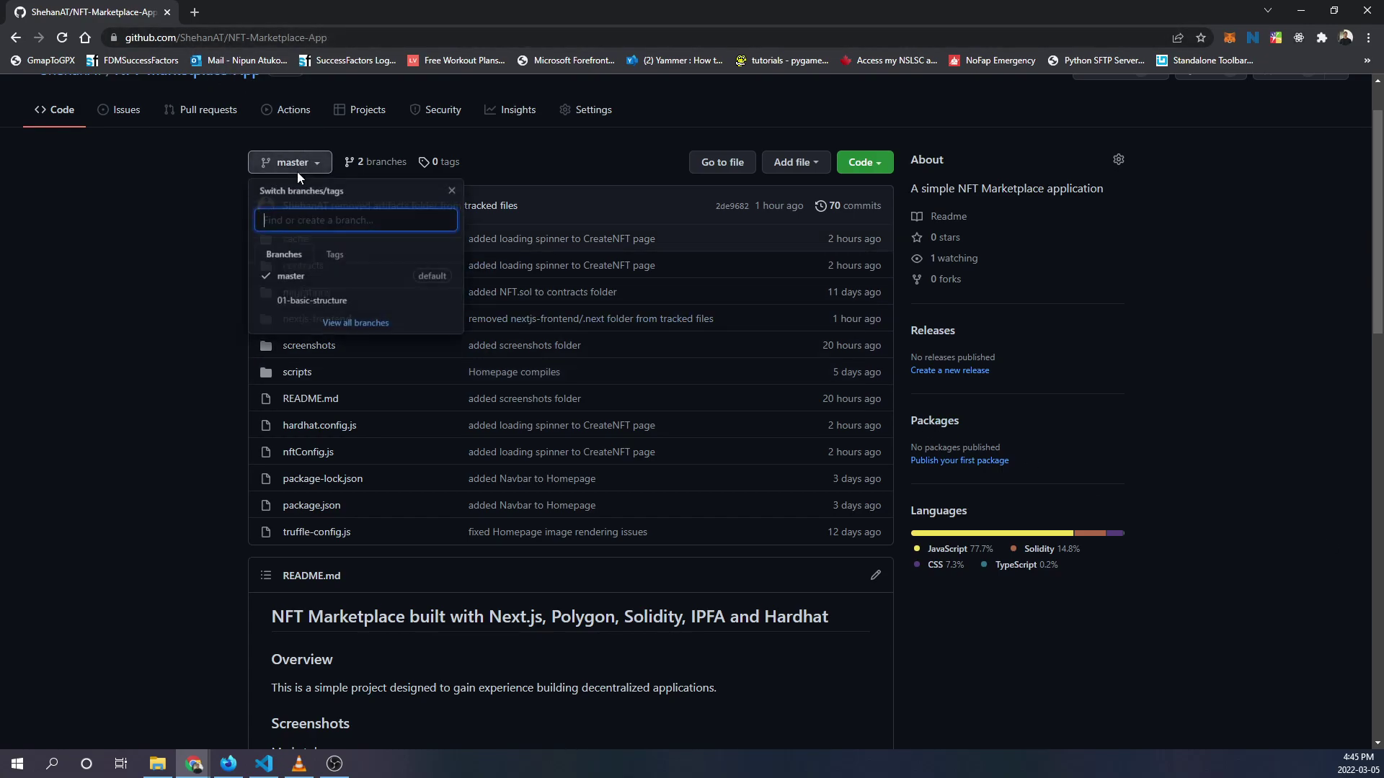
pyautogui.click(309, 293)
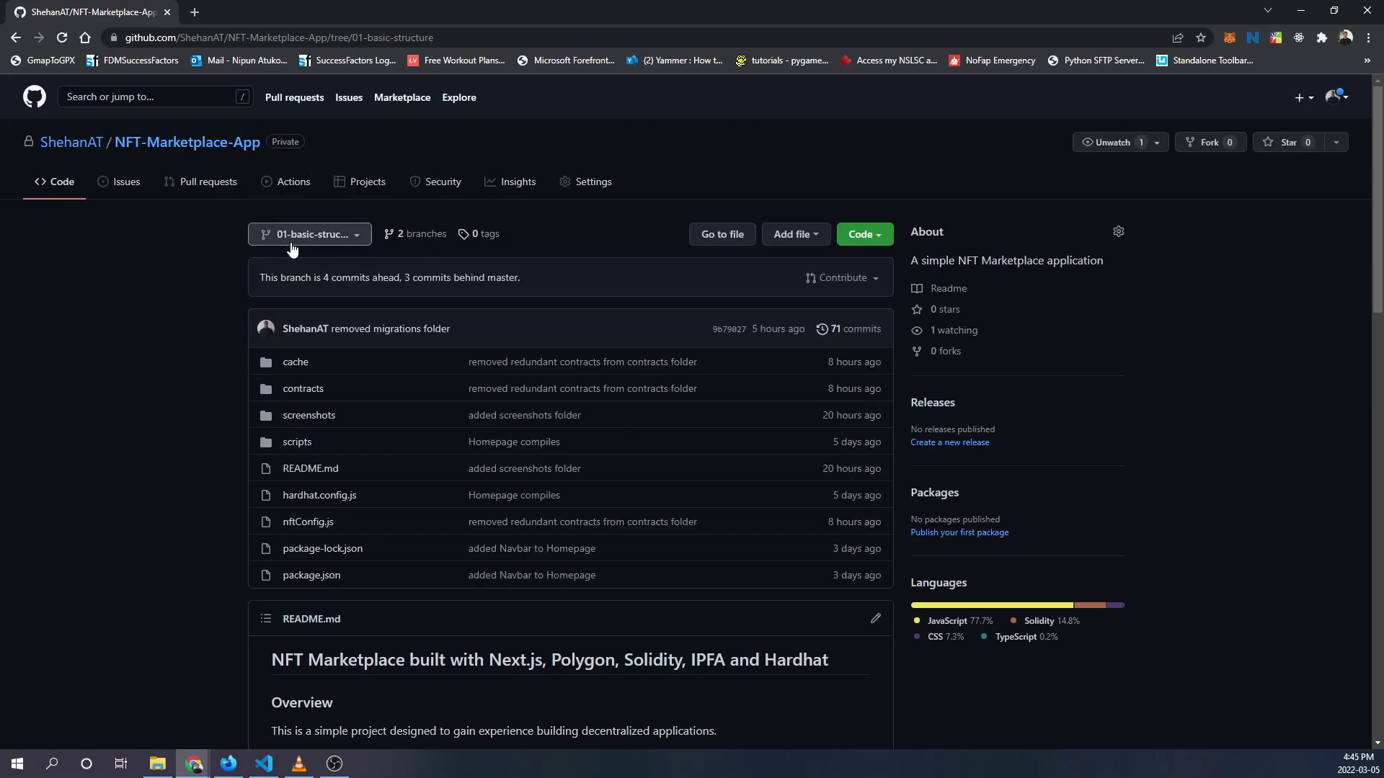
pyautogui.click(308, 233)
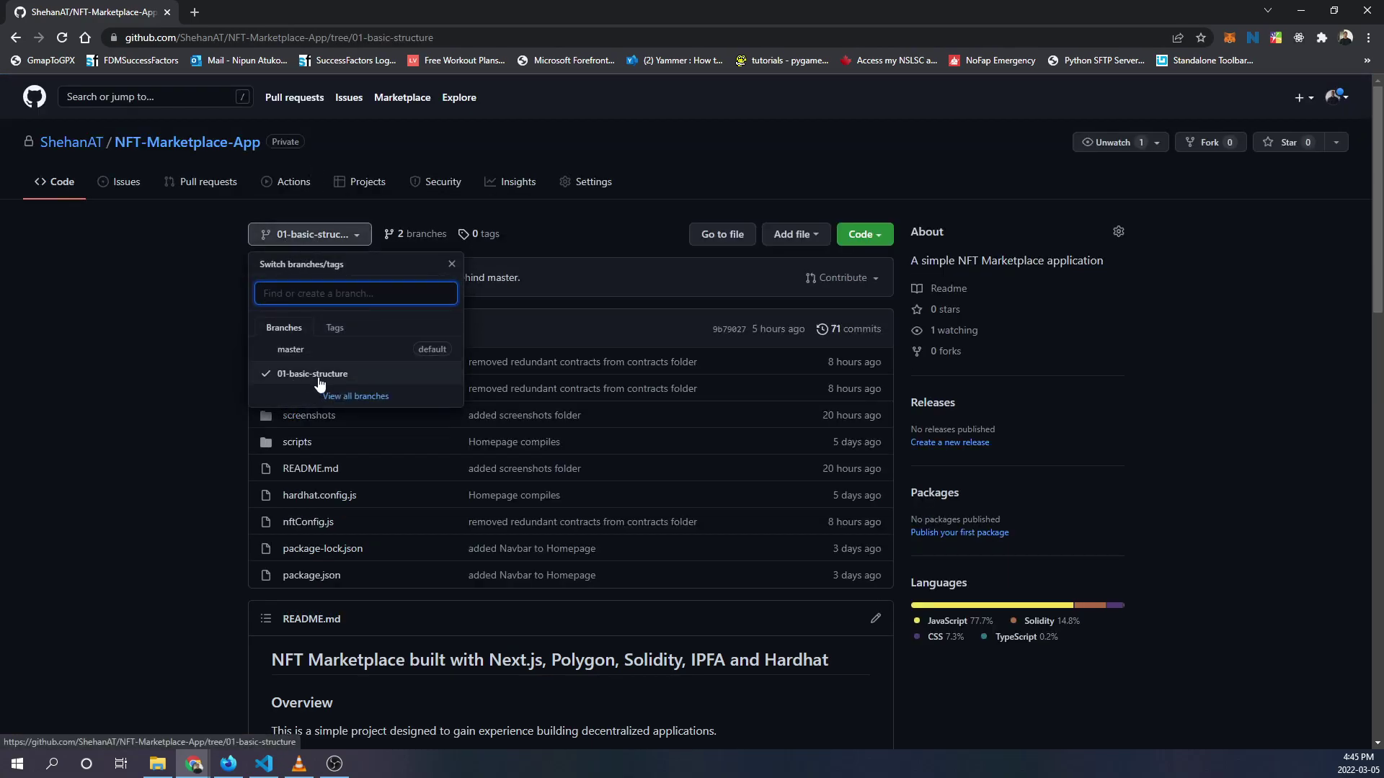
pyautogui.click(368, 376)
pyautogui.click(862, 234)
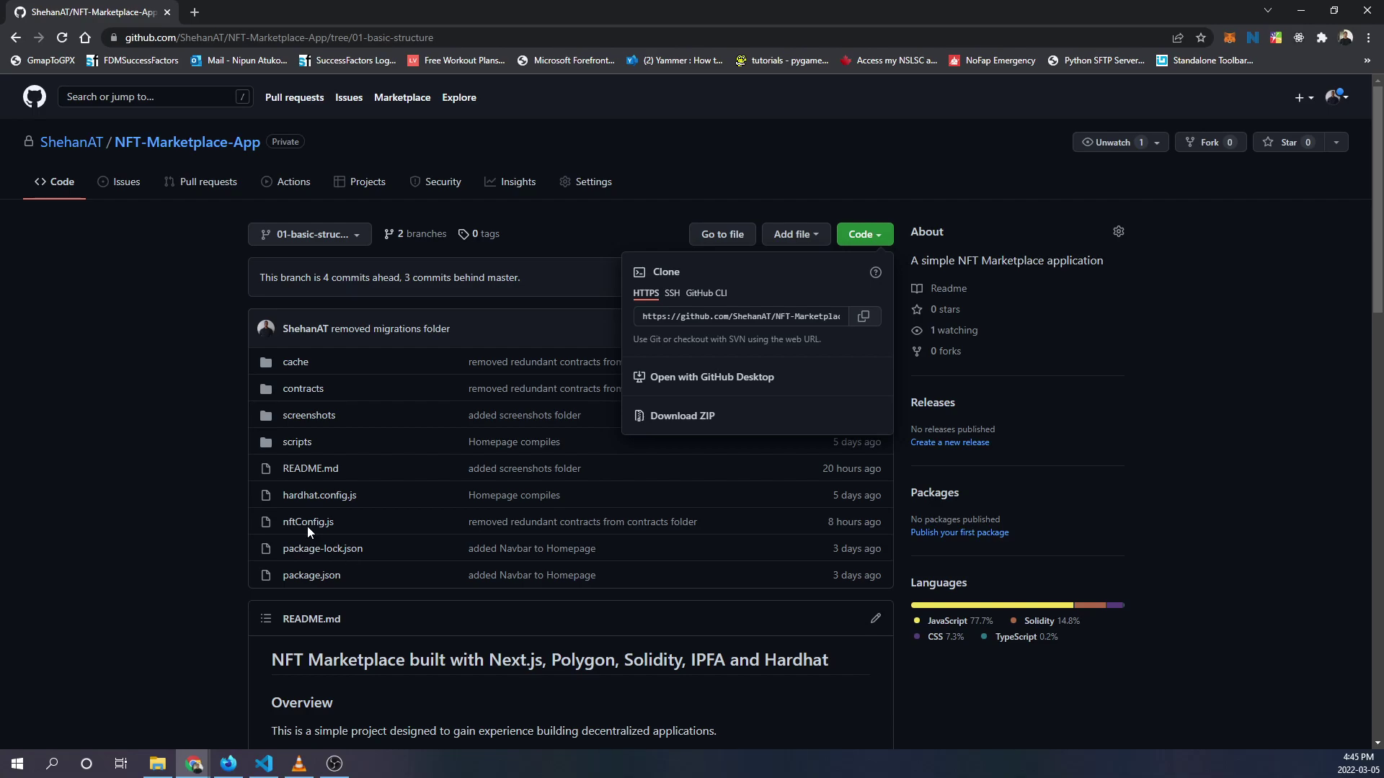
pyautogui.click(161, 461)
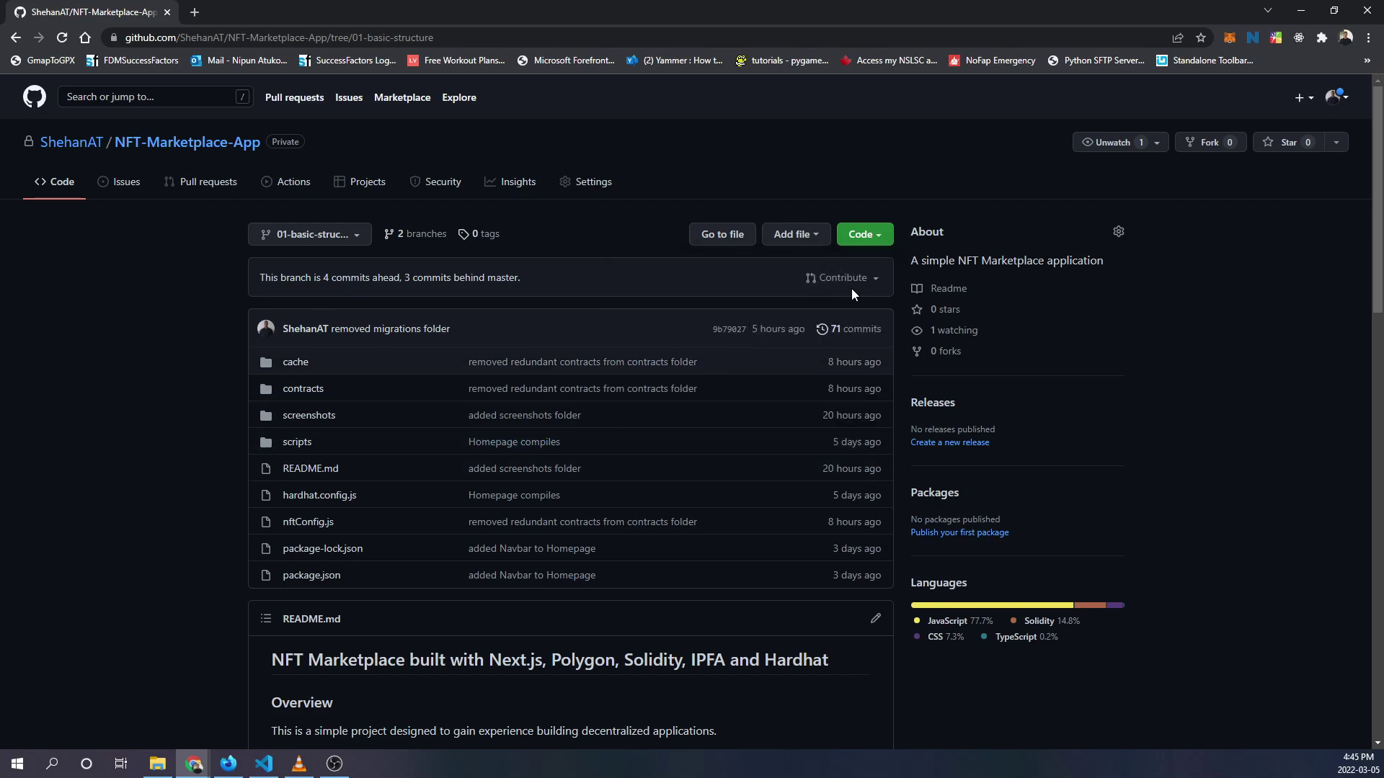